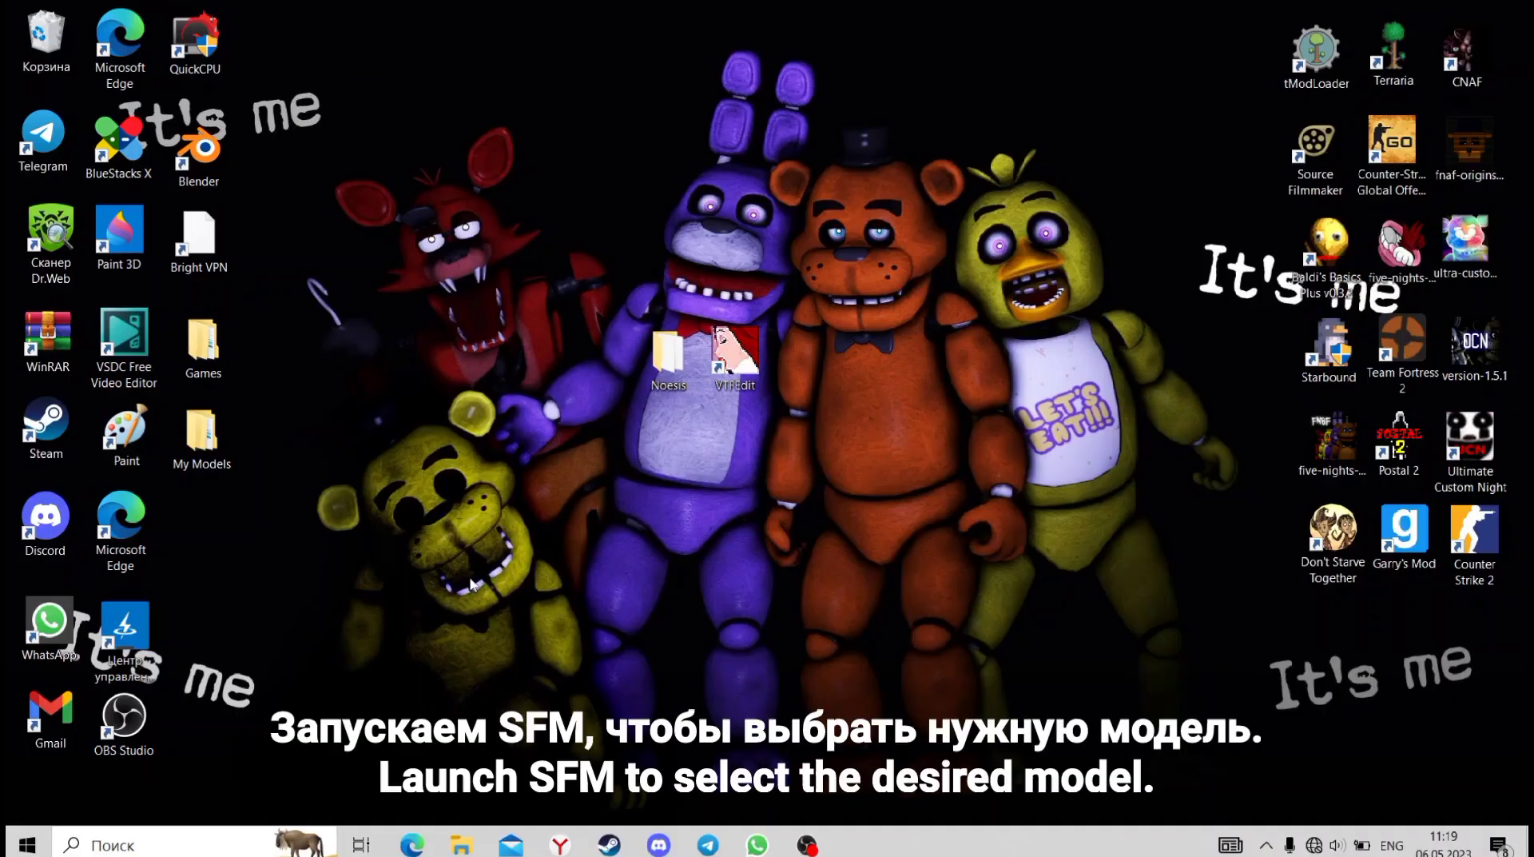
Launch Source Filmmaker from the Steam library using the standard Source Filmmaker launch option
double_click(66, 424)
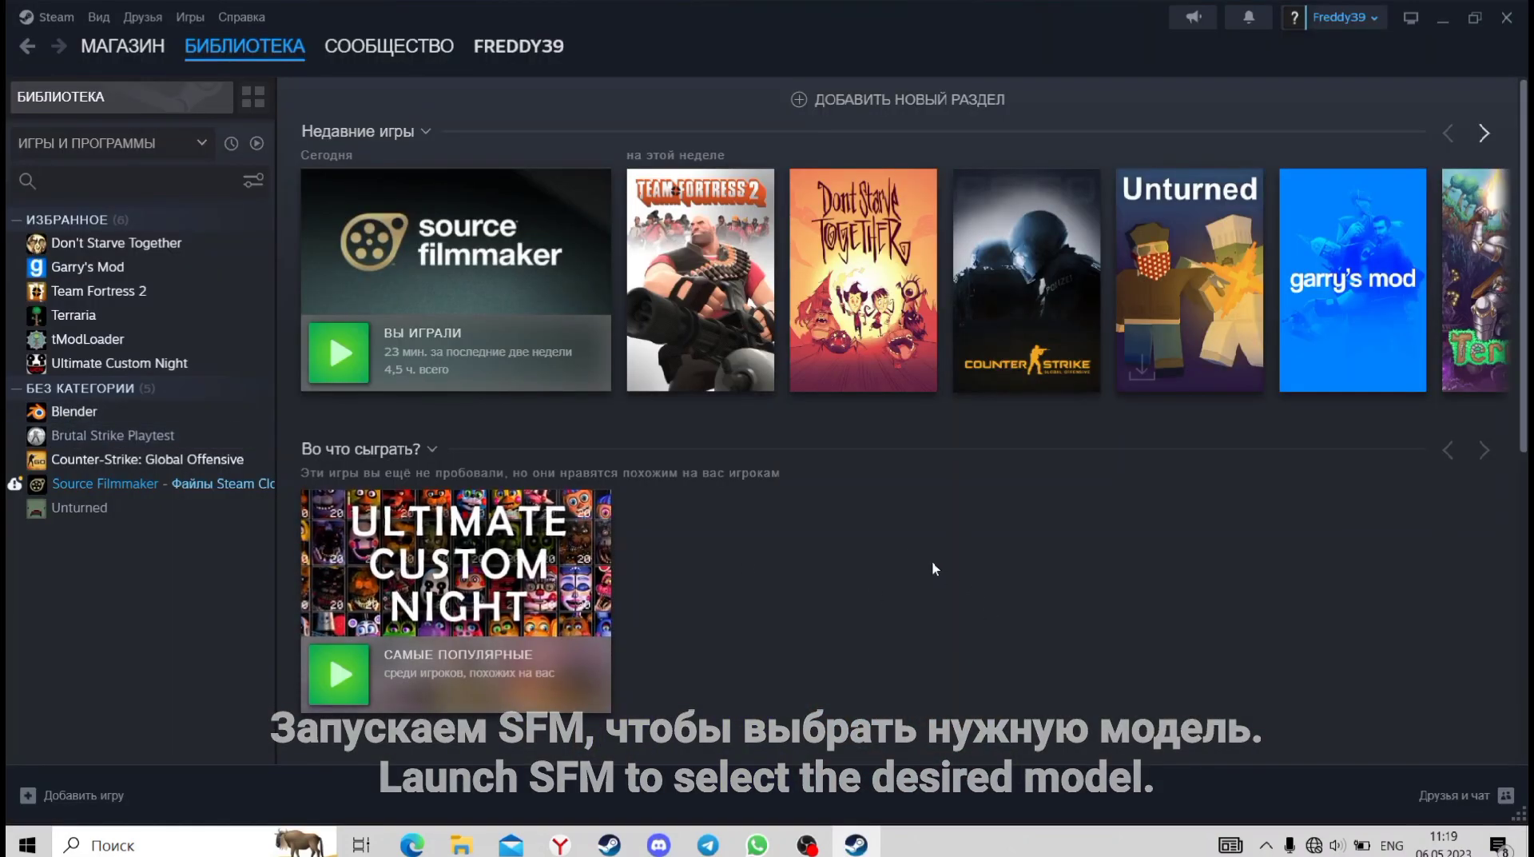
click(340, 353)
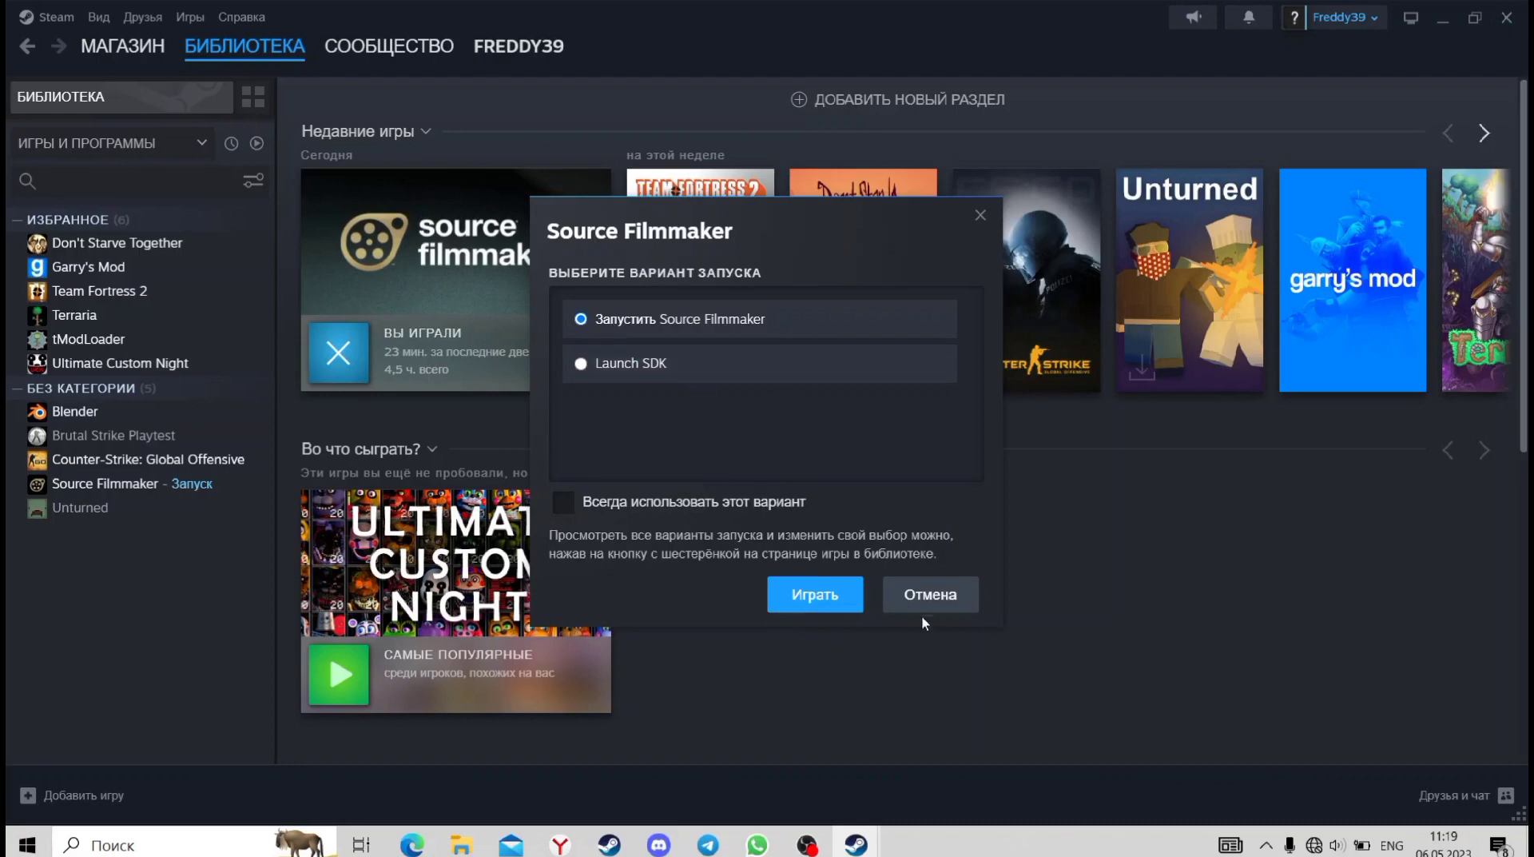
click(815, 594)
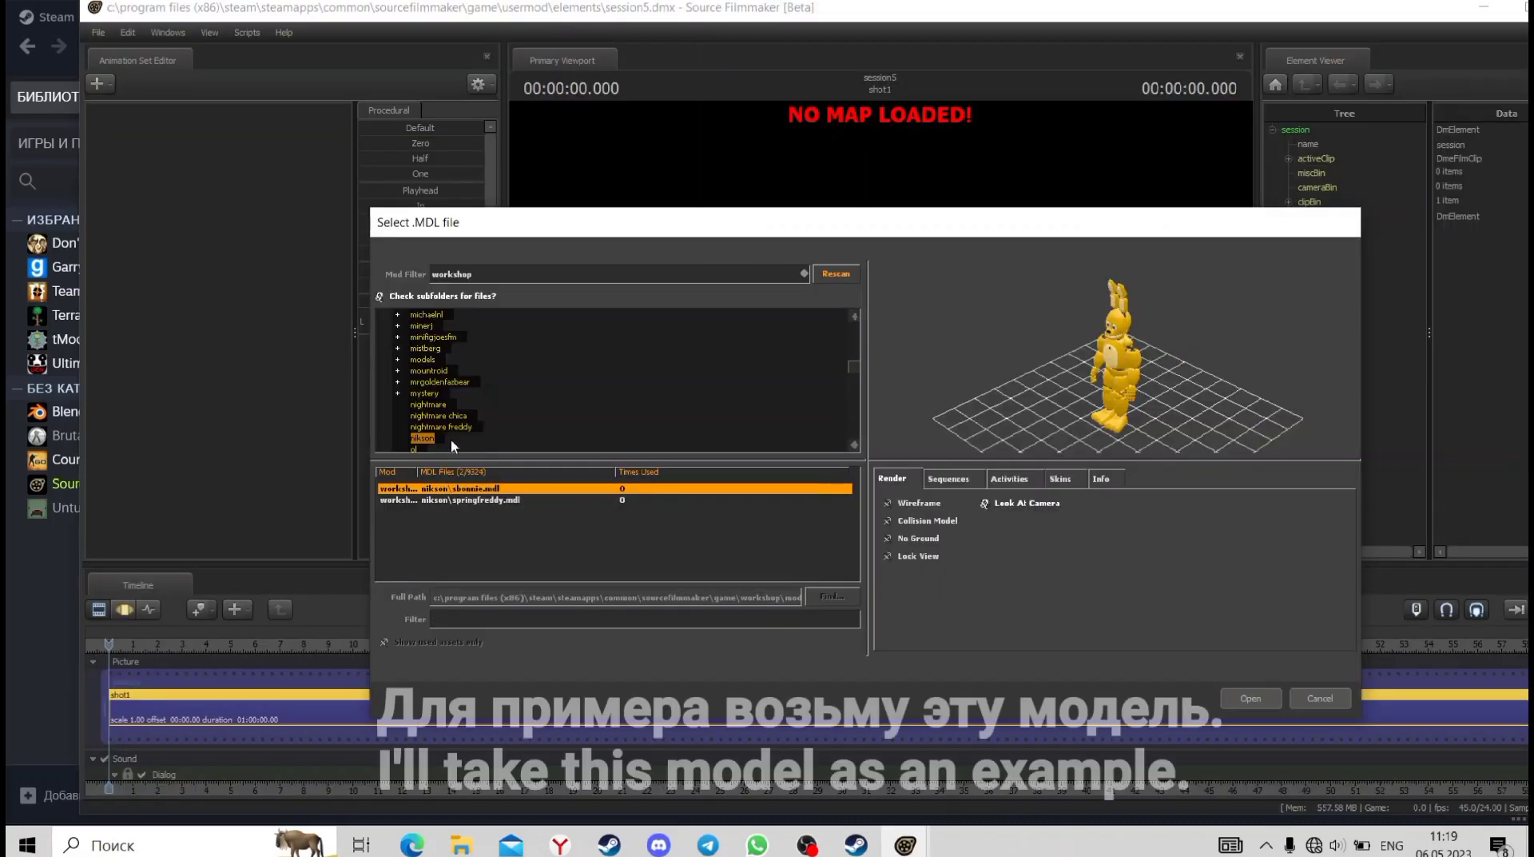
Inspect the workshop model nikson/sbonnie.mdl in the model preview and close Source Filmmaker
drag(1092, 388, 1194, 374)
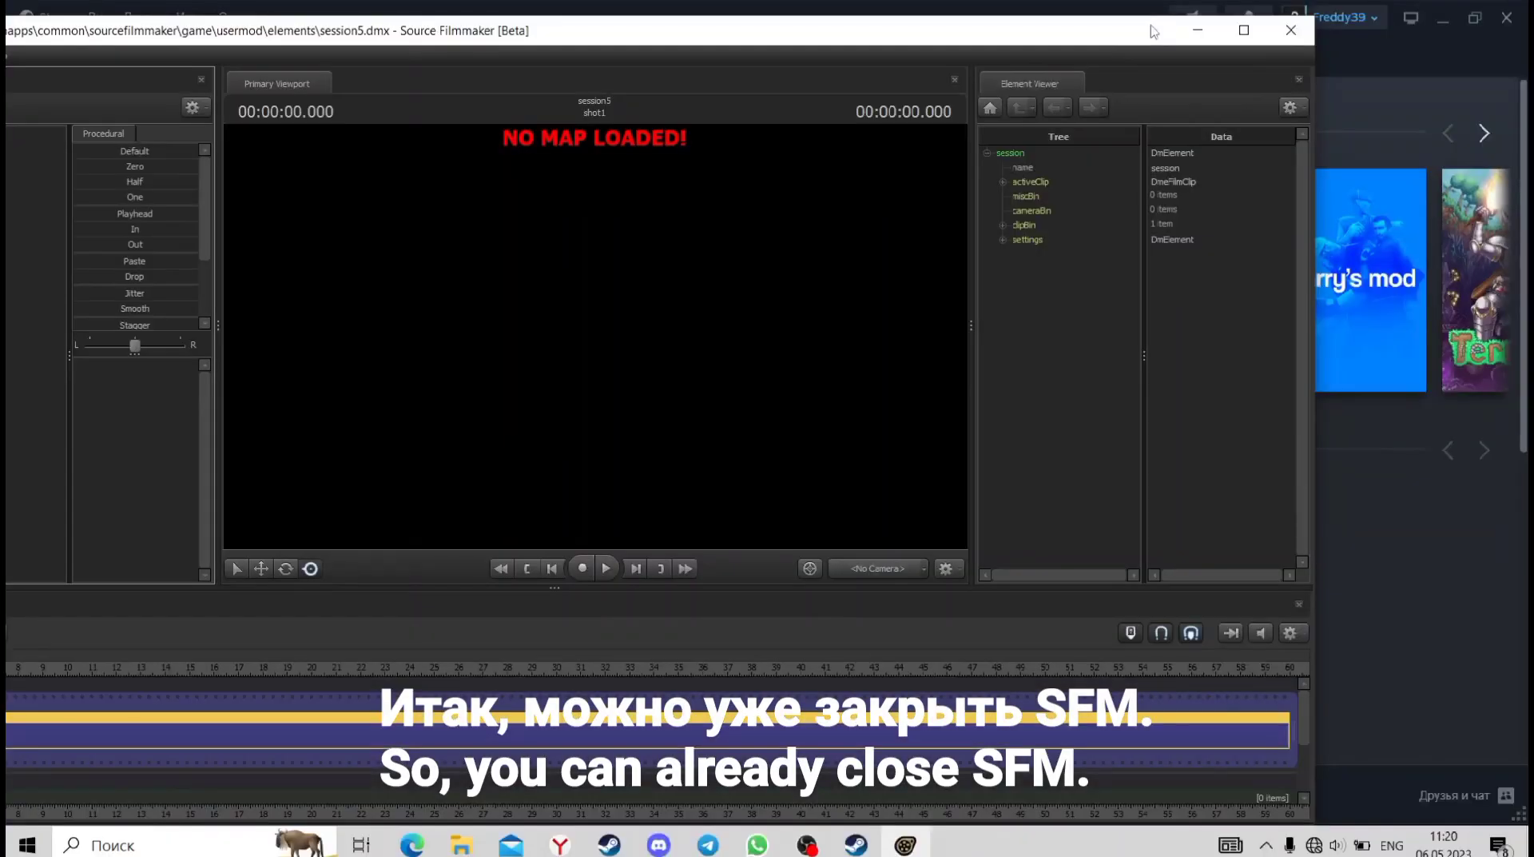
click(1304, 36)
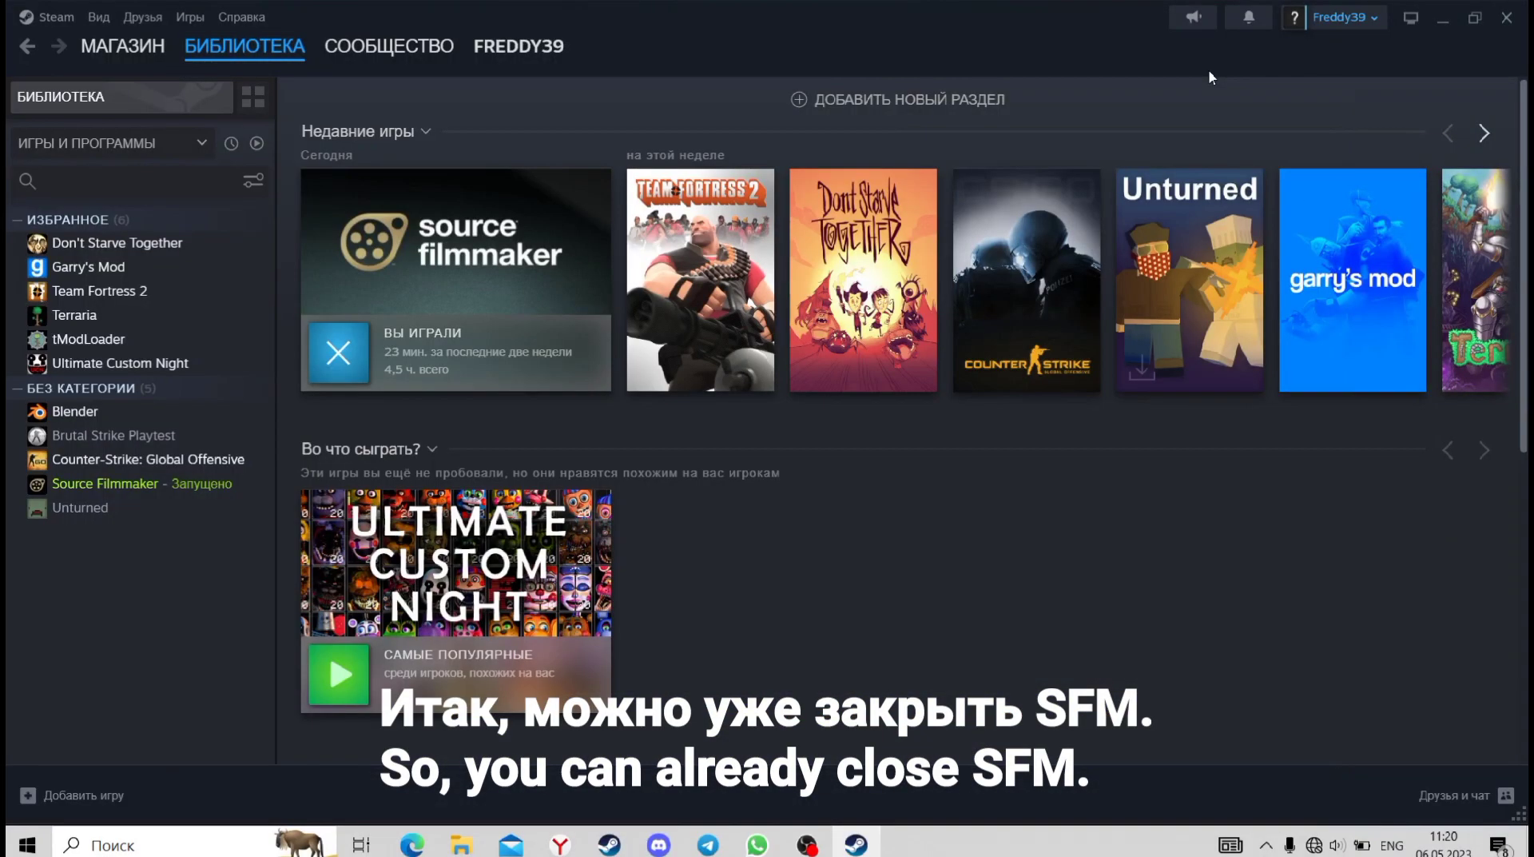
Open Source Filmmaker's local files folder from the Steam library
right_click(139, 489)
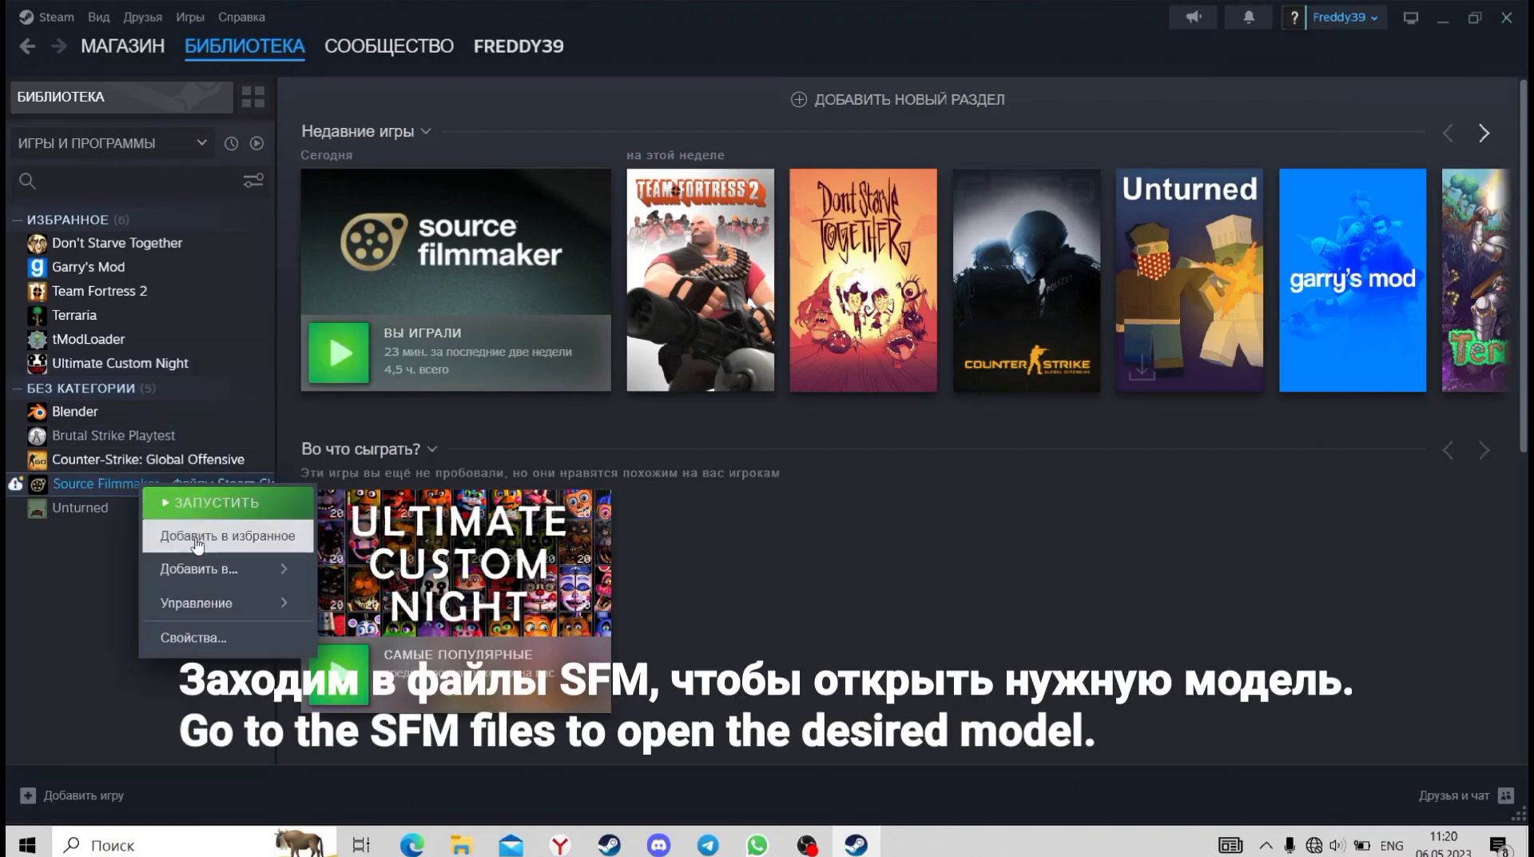
mouse_move(219, 604)
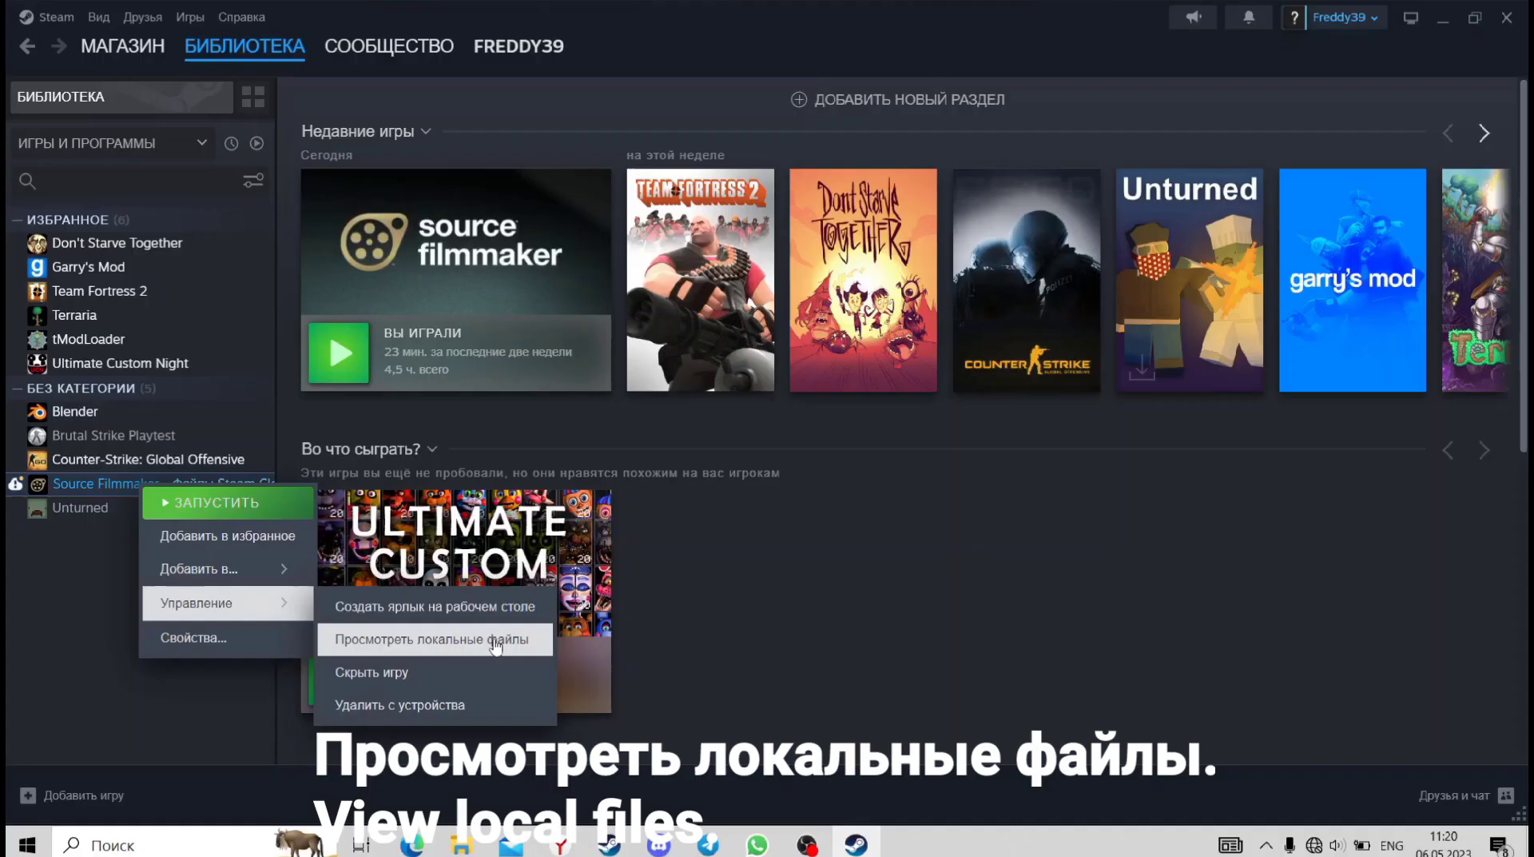
click(1053, 366)
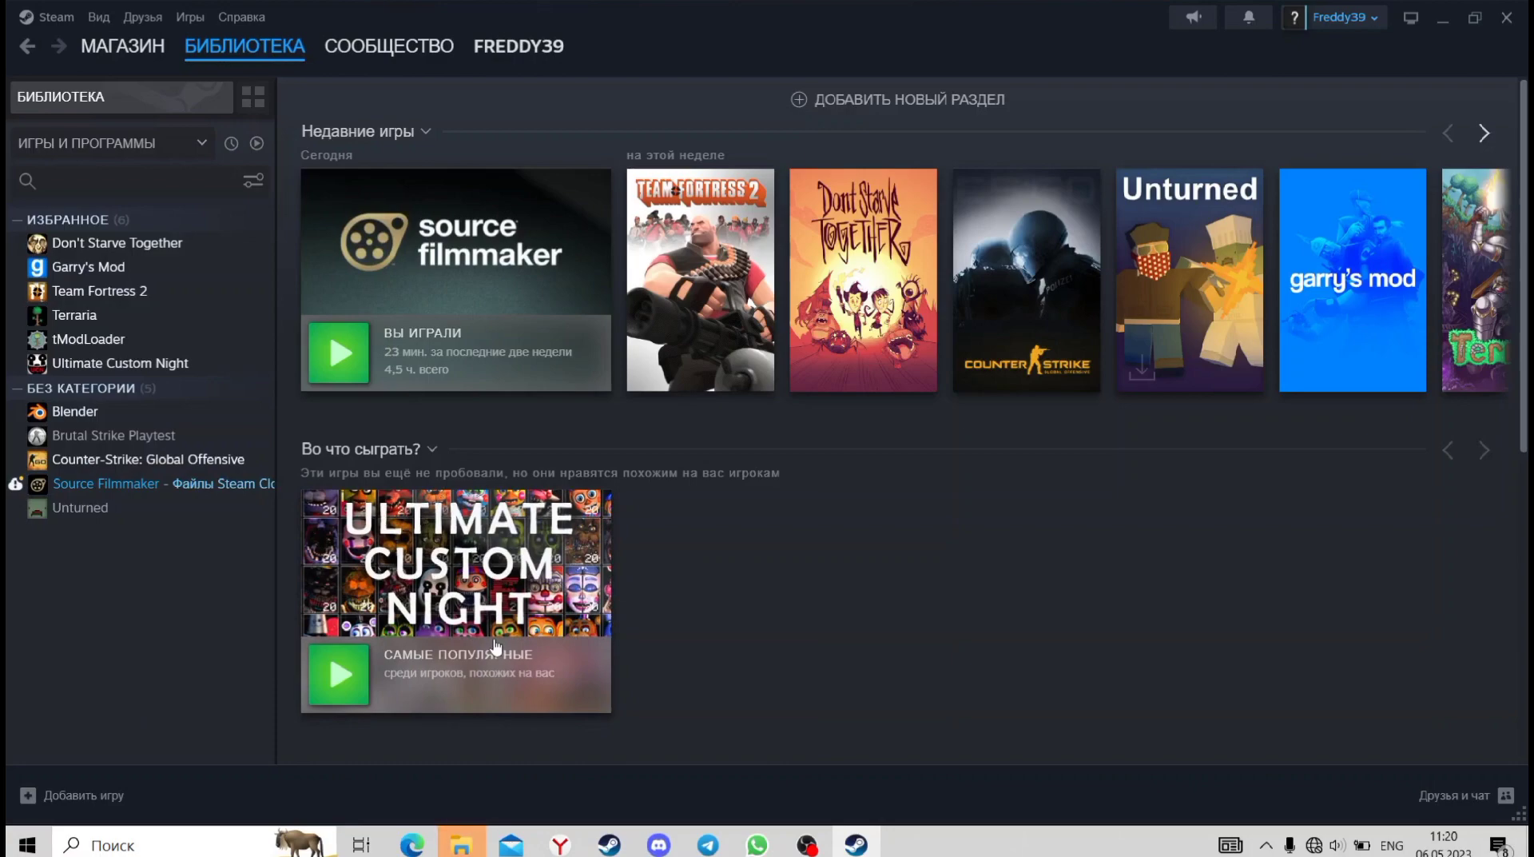
click(461, 842)
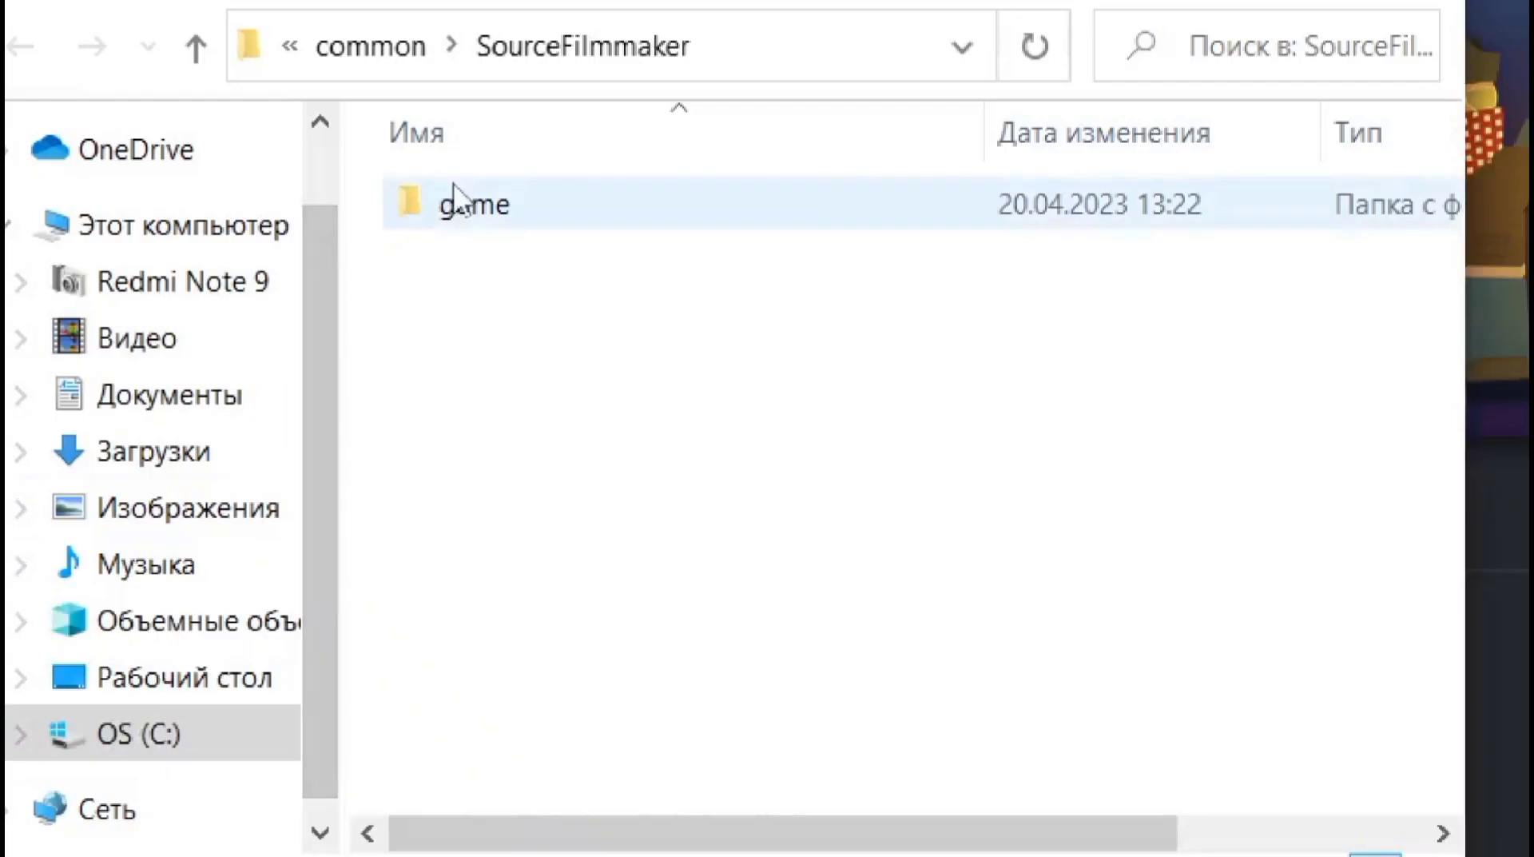
Go to the game/workshop/models folder inside the SourceFilmmaker directory
double_click(729, 293)
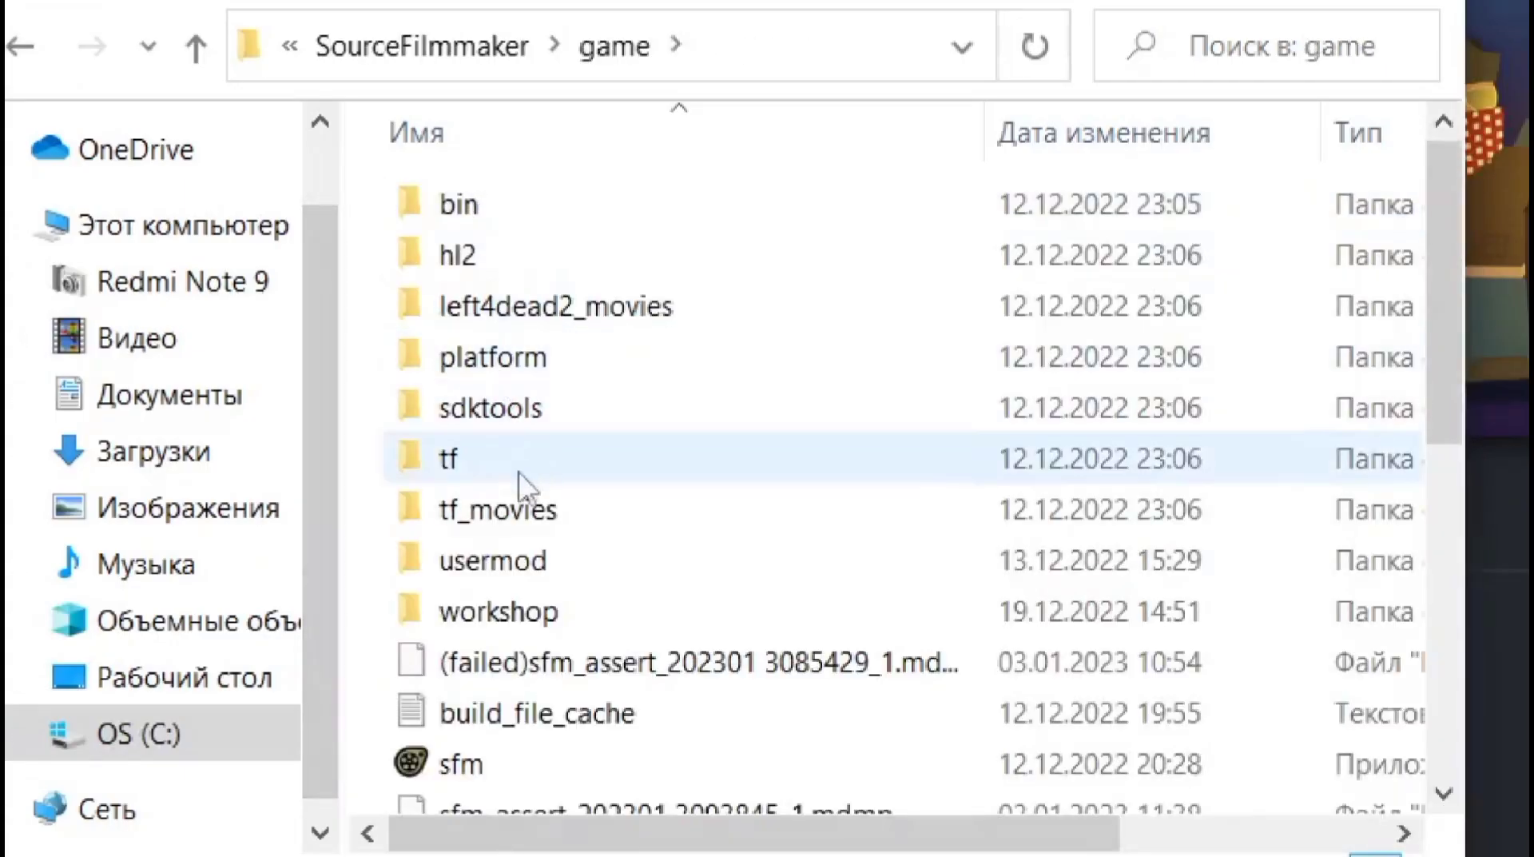
double_click(538, 599)
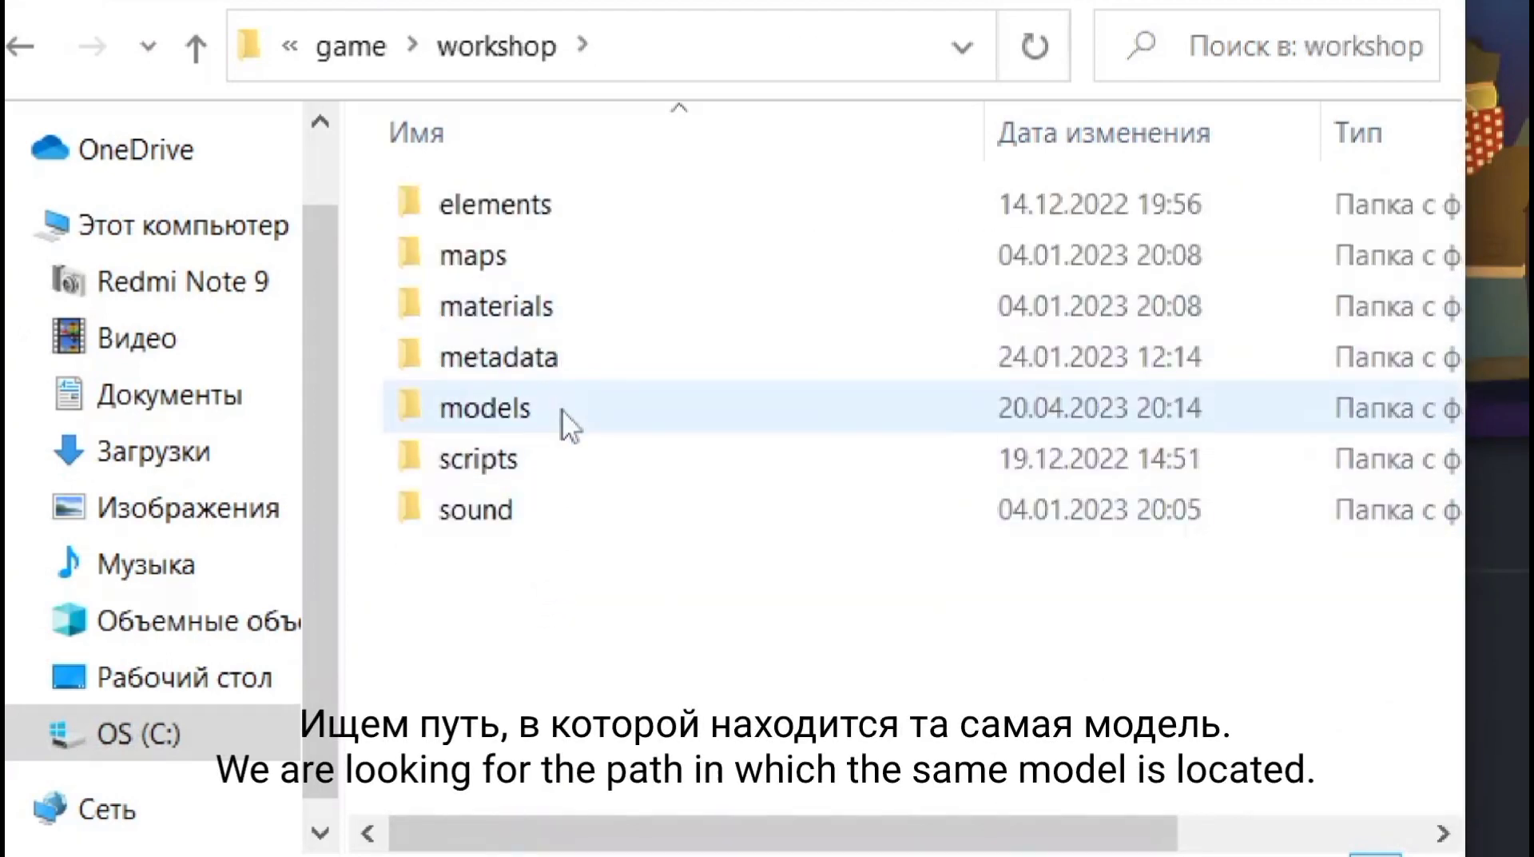
double_click(563, 409)
Find the nikson folder among the workshop models and open it
scroll(562, 409, down, 5)
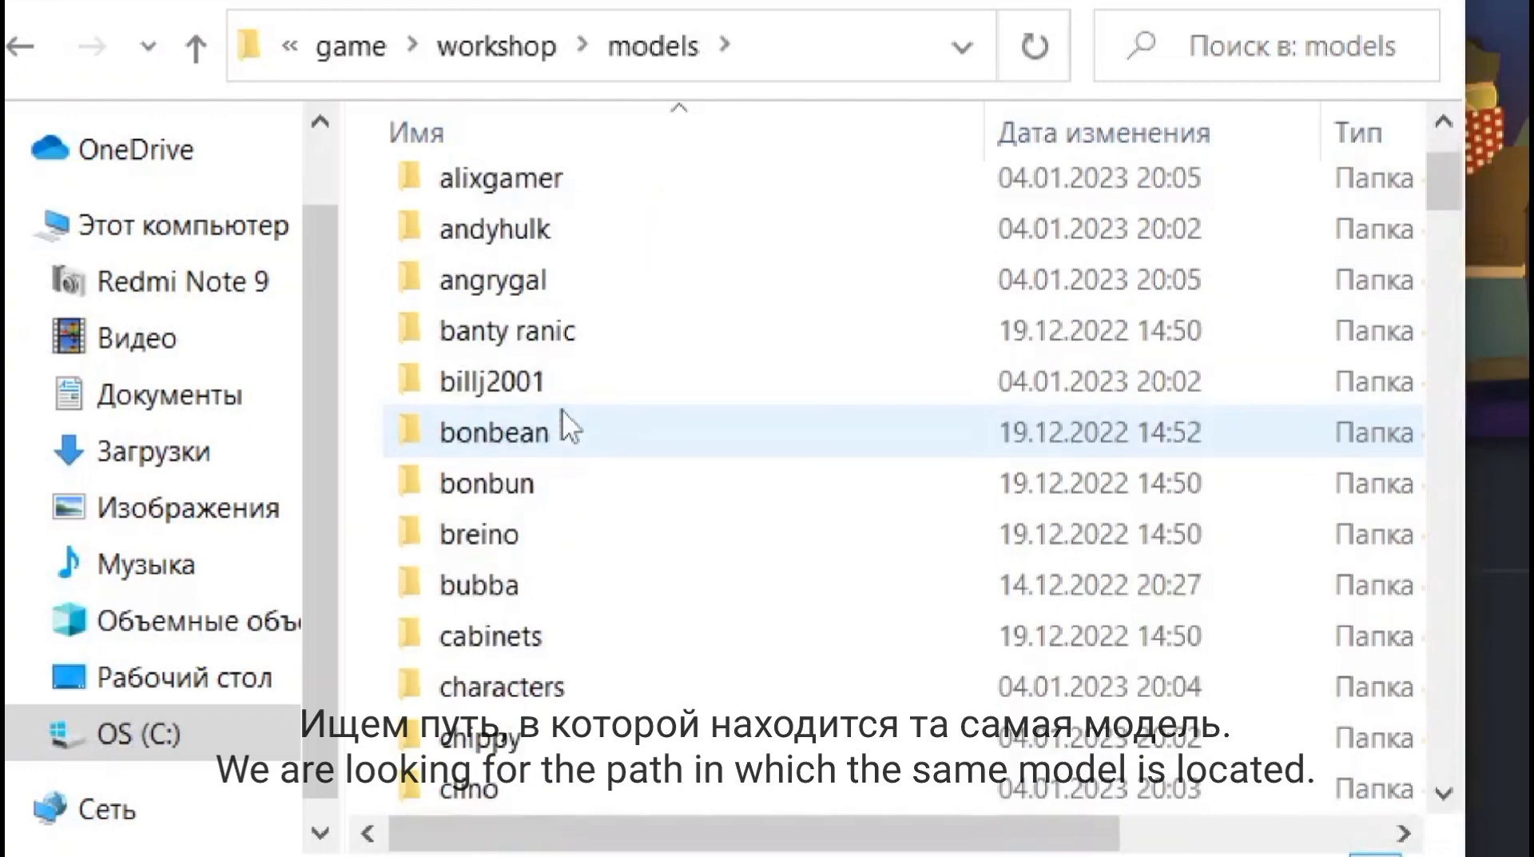
scroll(563, 409, down, 4)
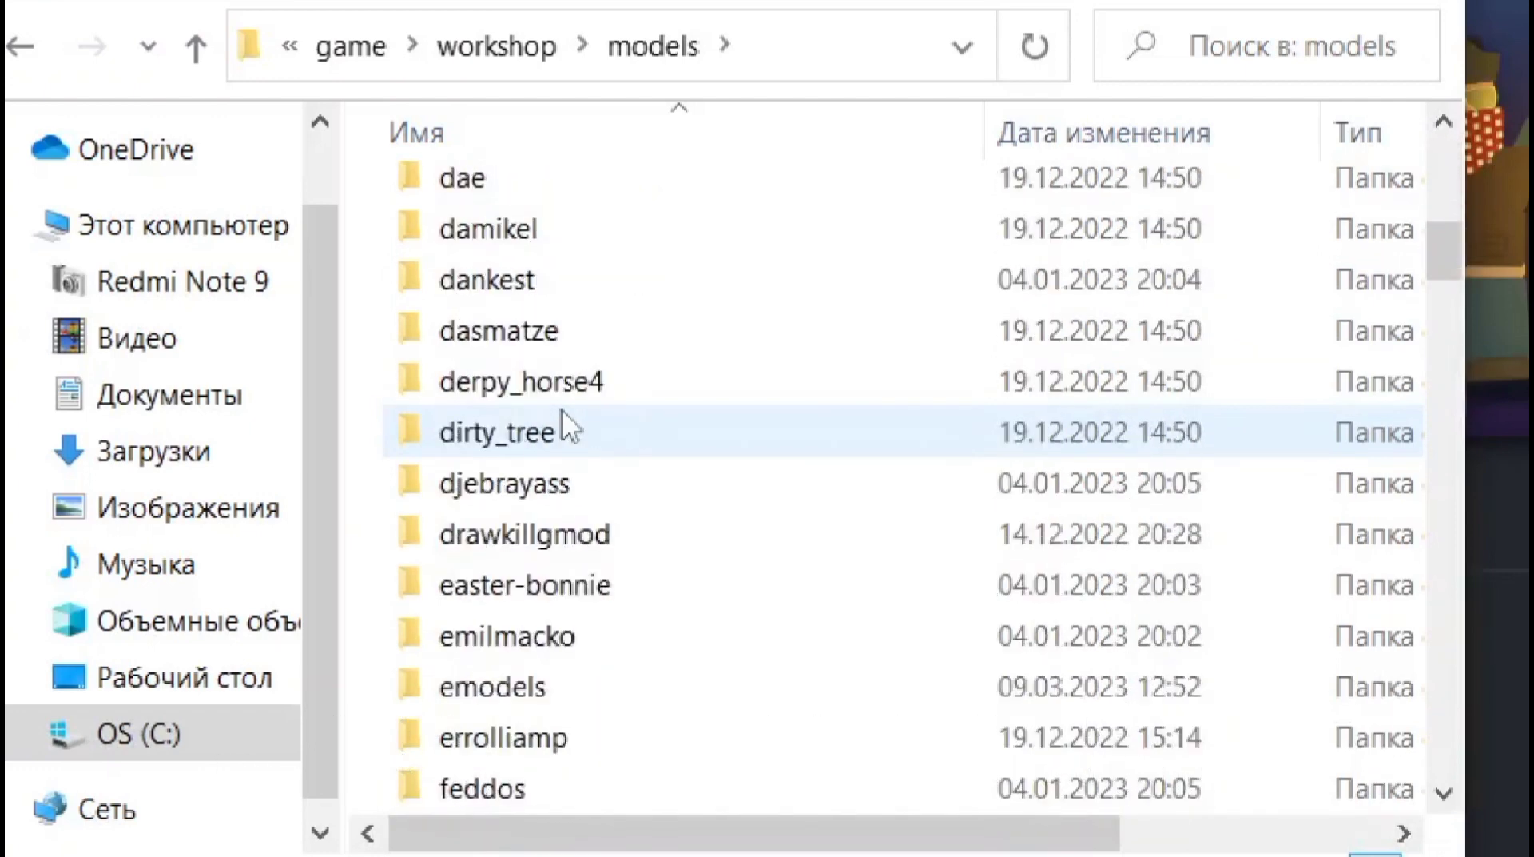
scroll(563, 409, down, 5)
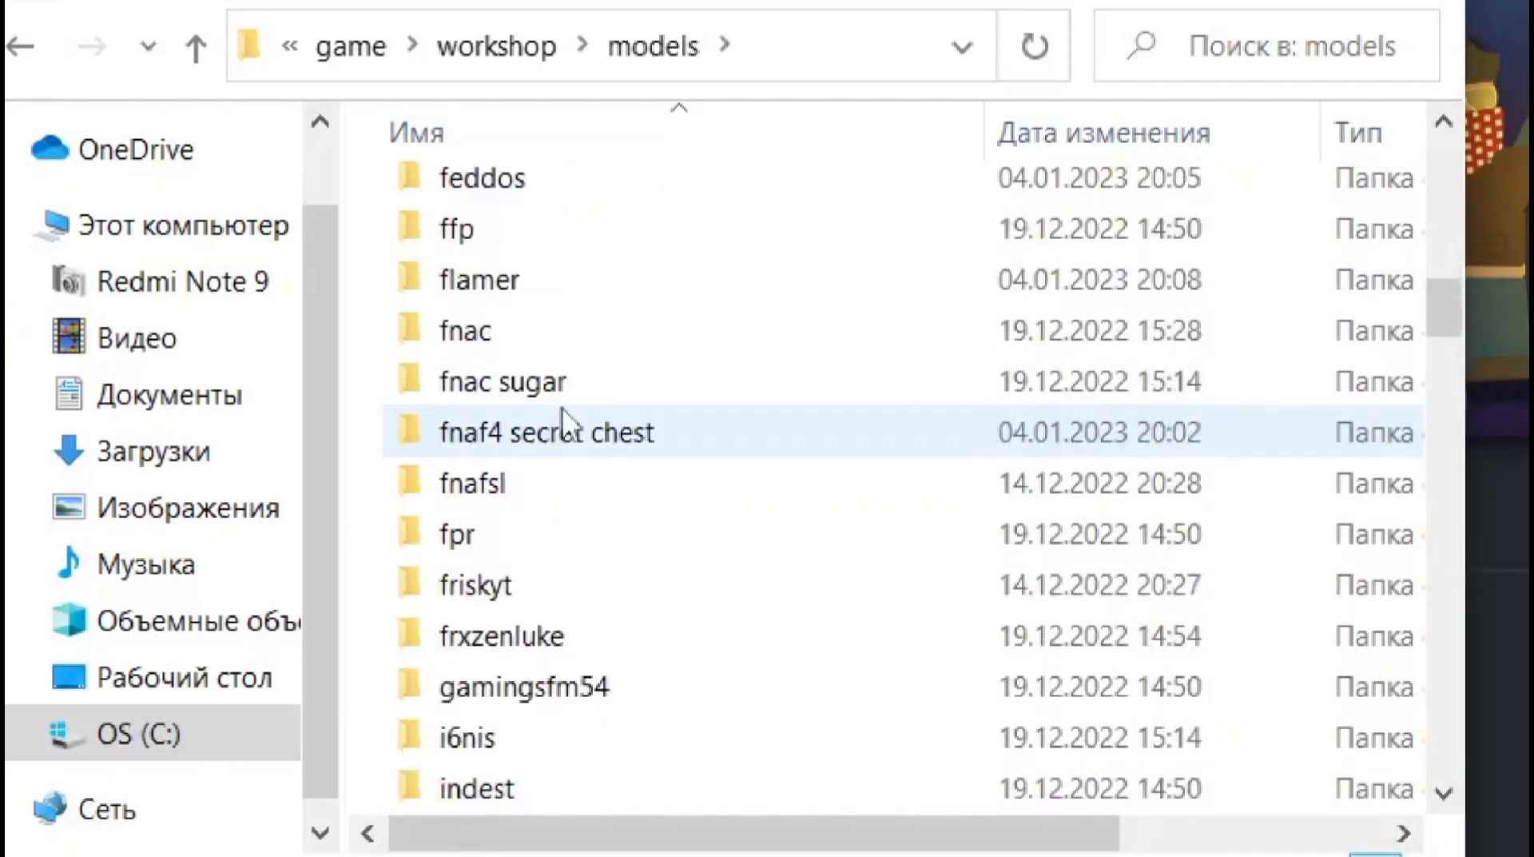
scroll(563, 409, down, 4)
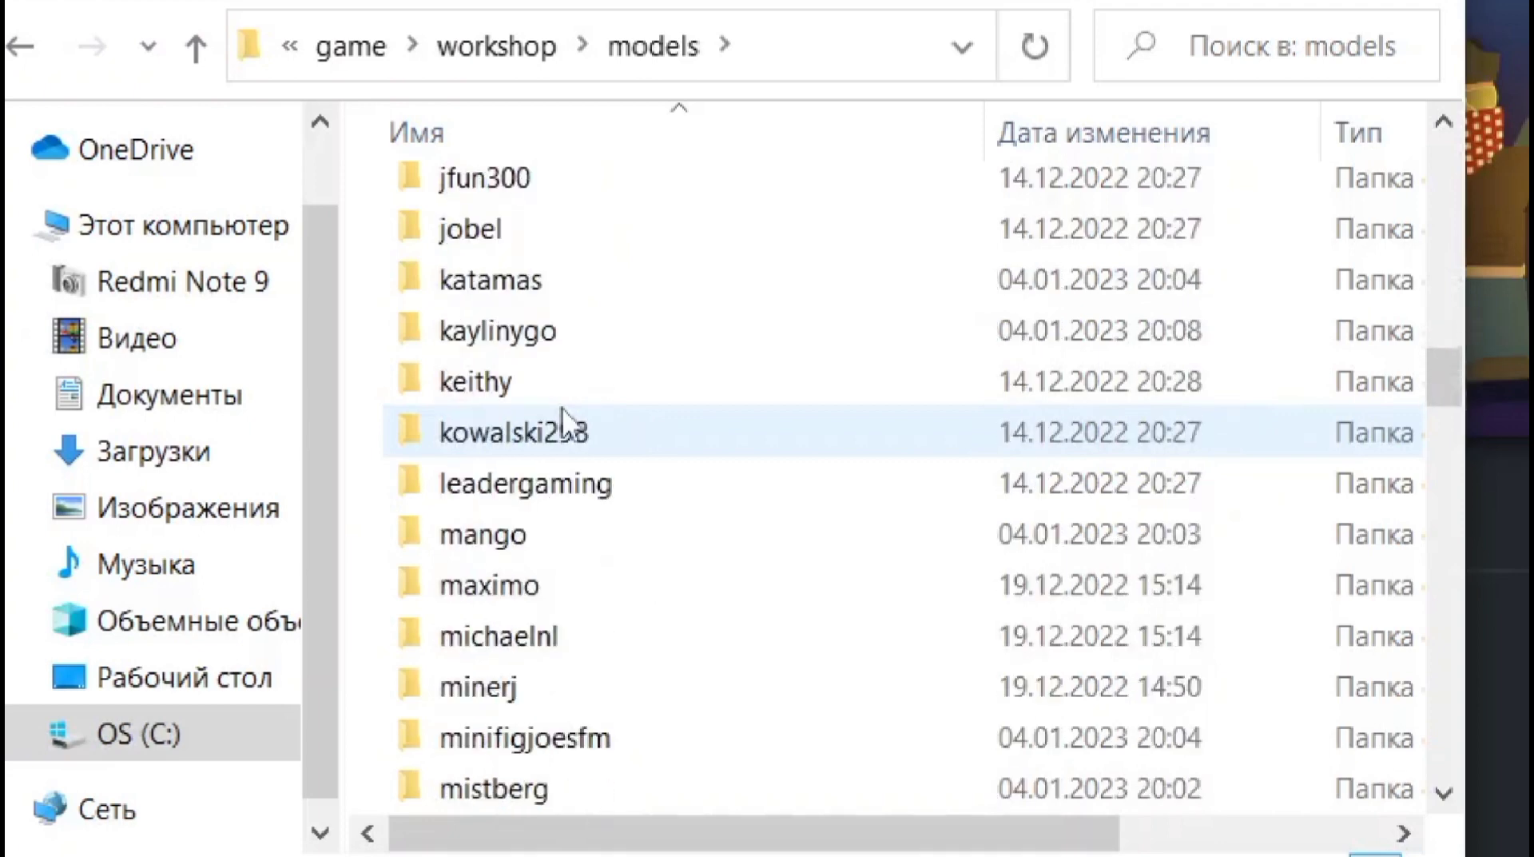
scroll(562, 406, down, 1)
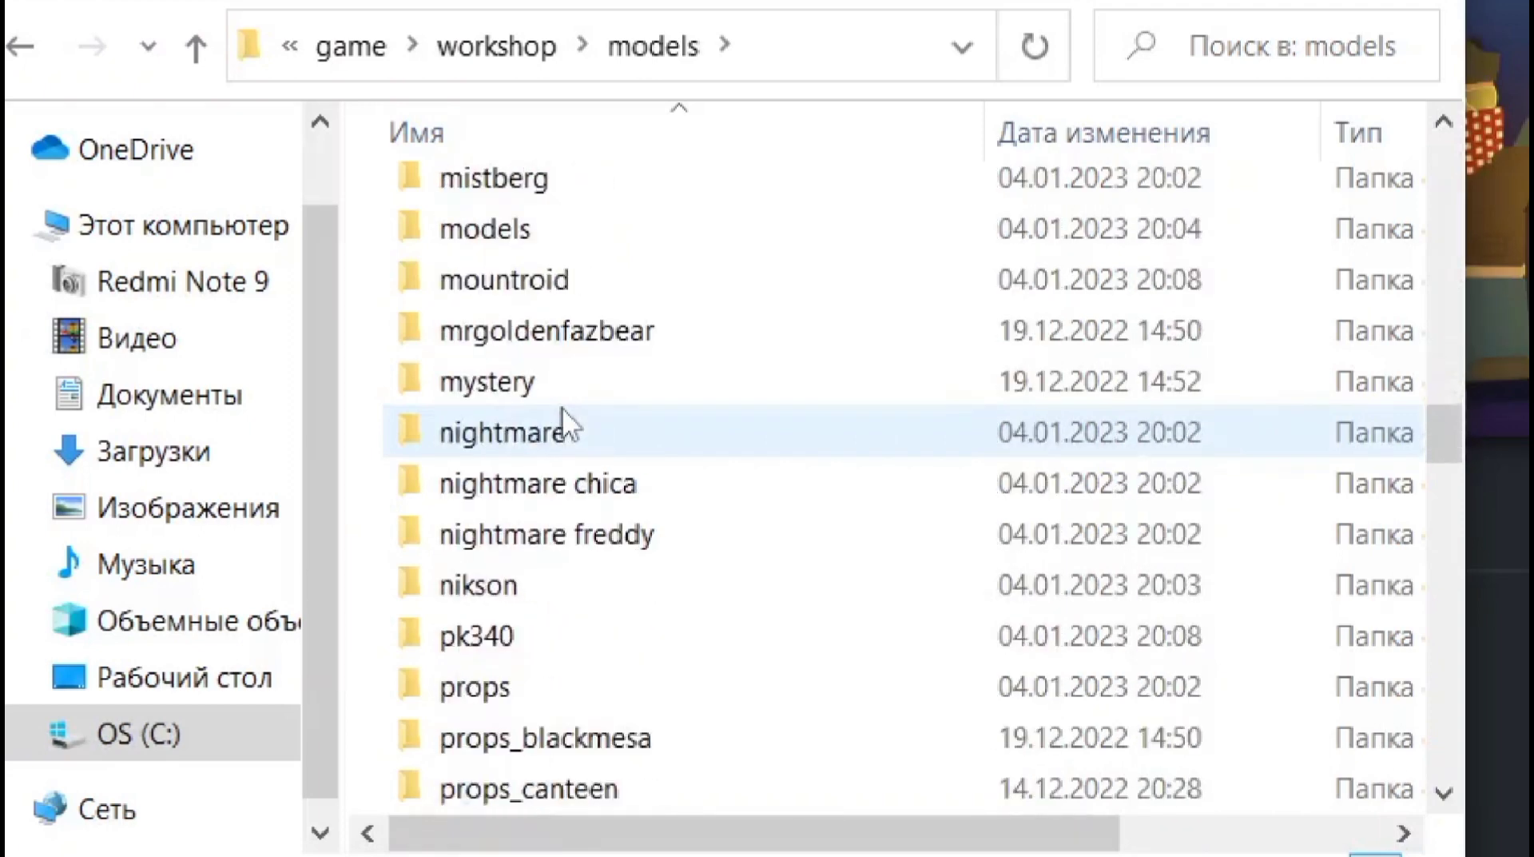
double_click(541, 229)
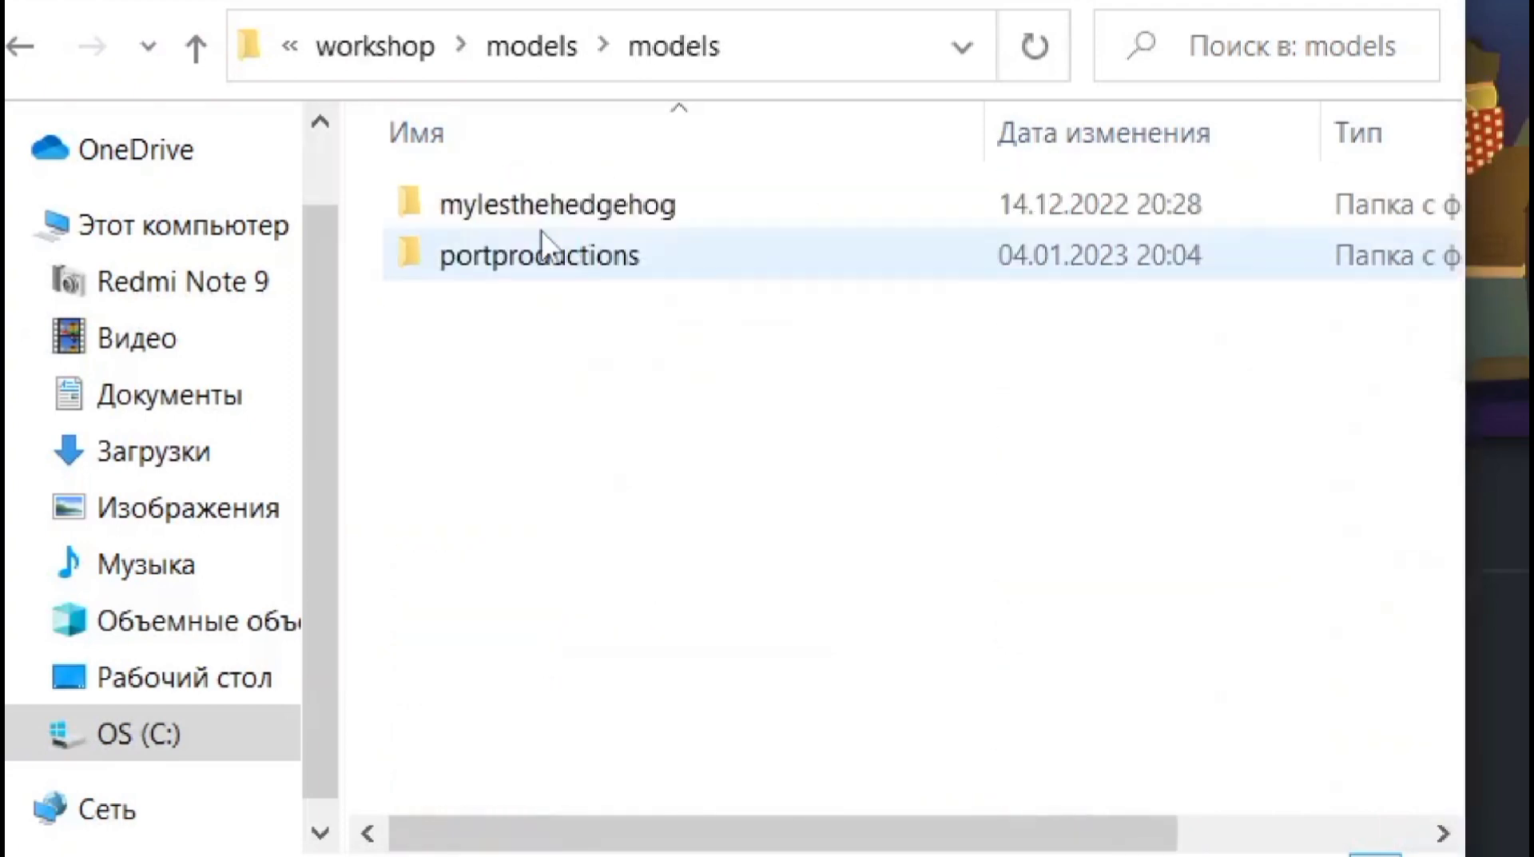
click(22, 46)
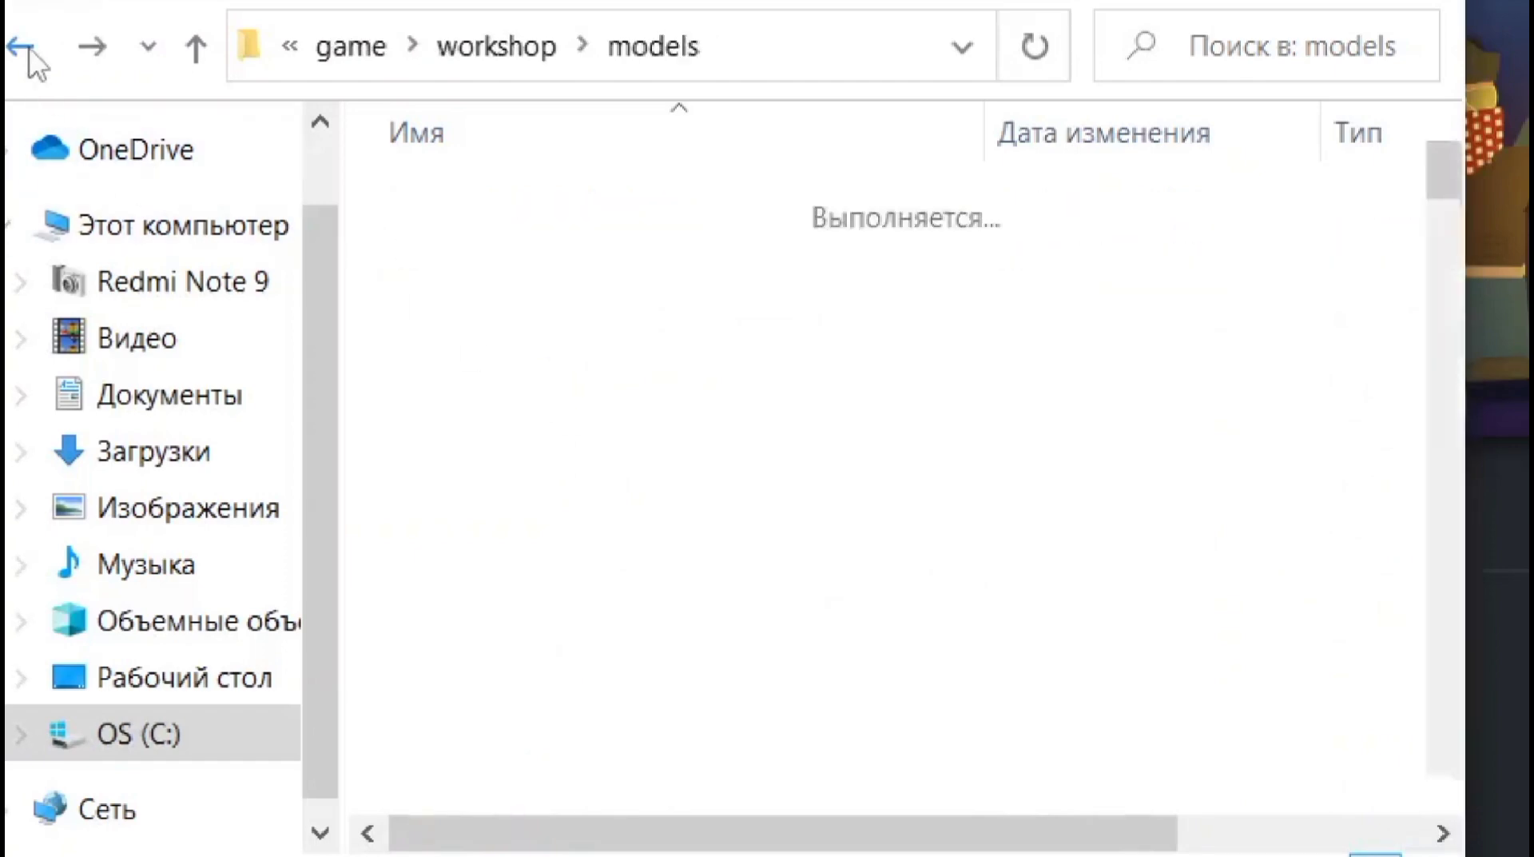
scroll(583, 415, down, 3)
scroll(587, 410, down, 1)
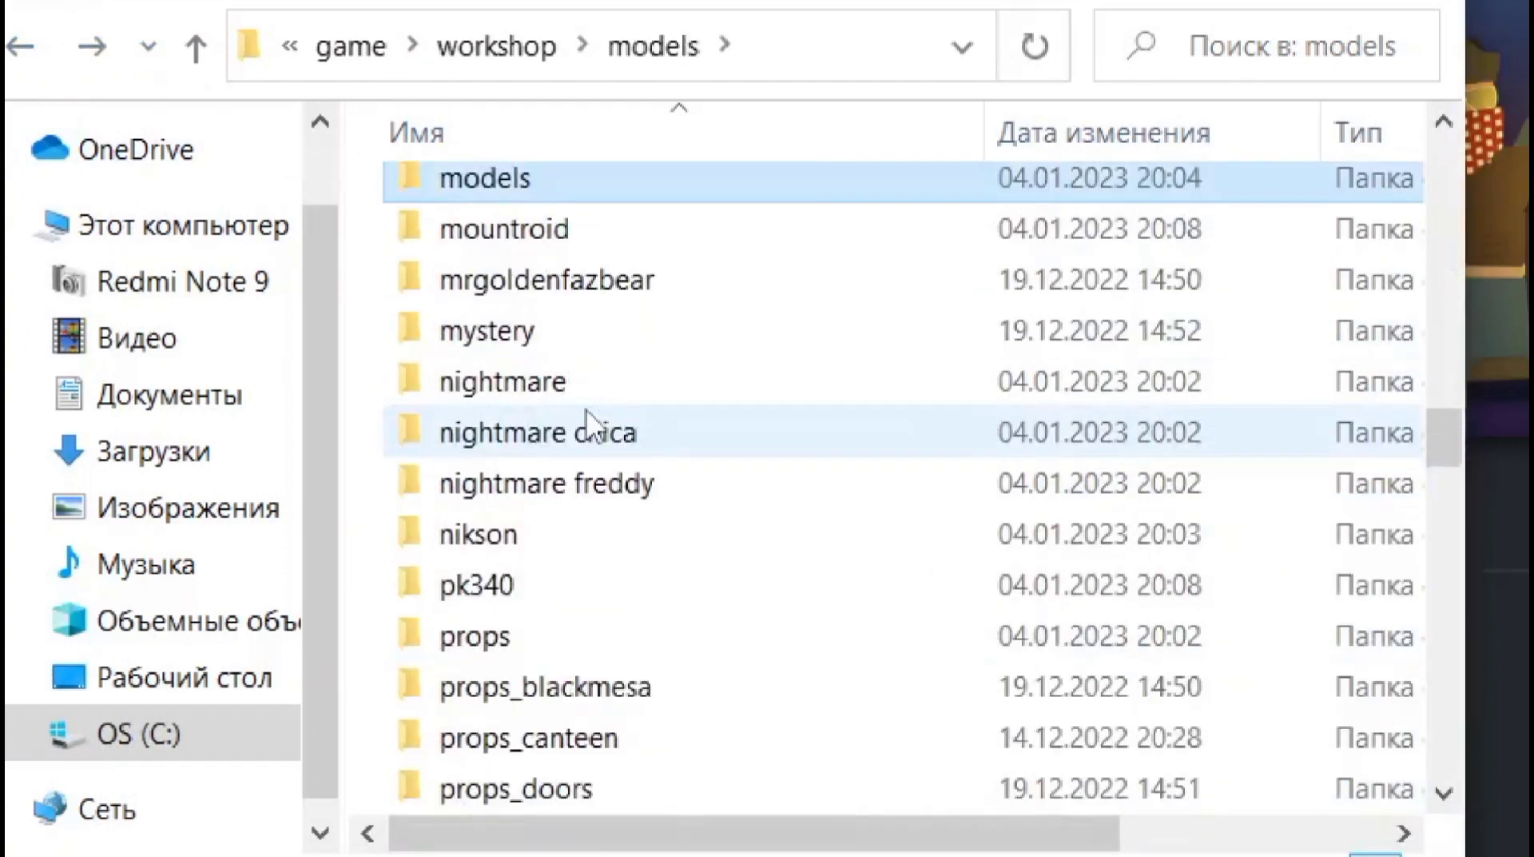
click(584, 532)
double_click(583, 532)
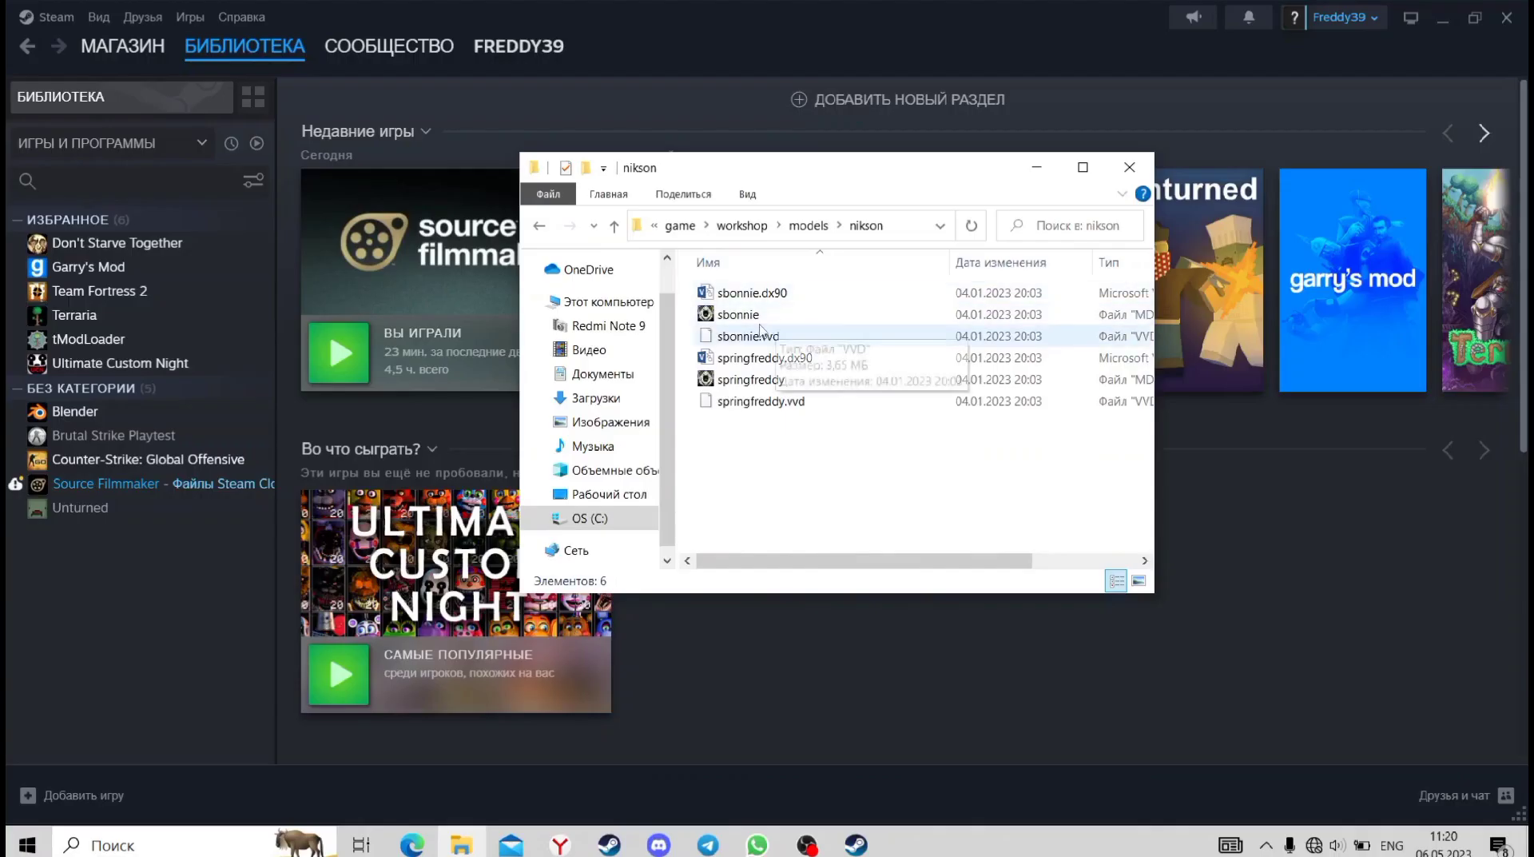
Open the sbonnie MDL file with Noesis and inspect the model in its preview
click(732, 316)
right_click(733, 318)
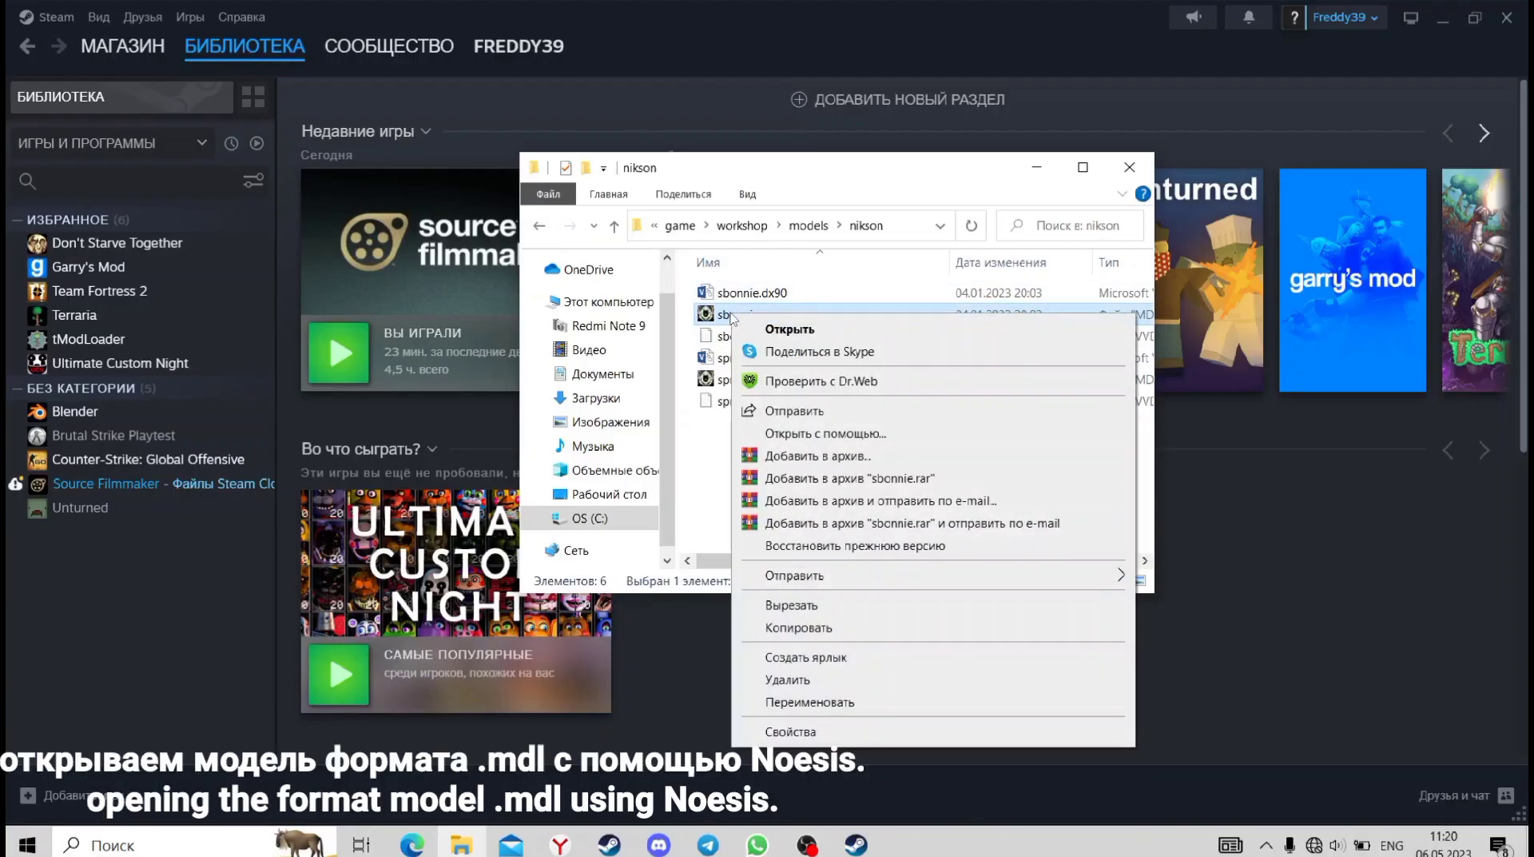
click(835, 434)
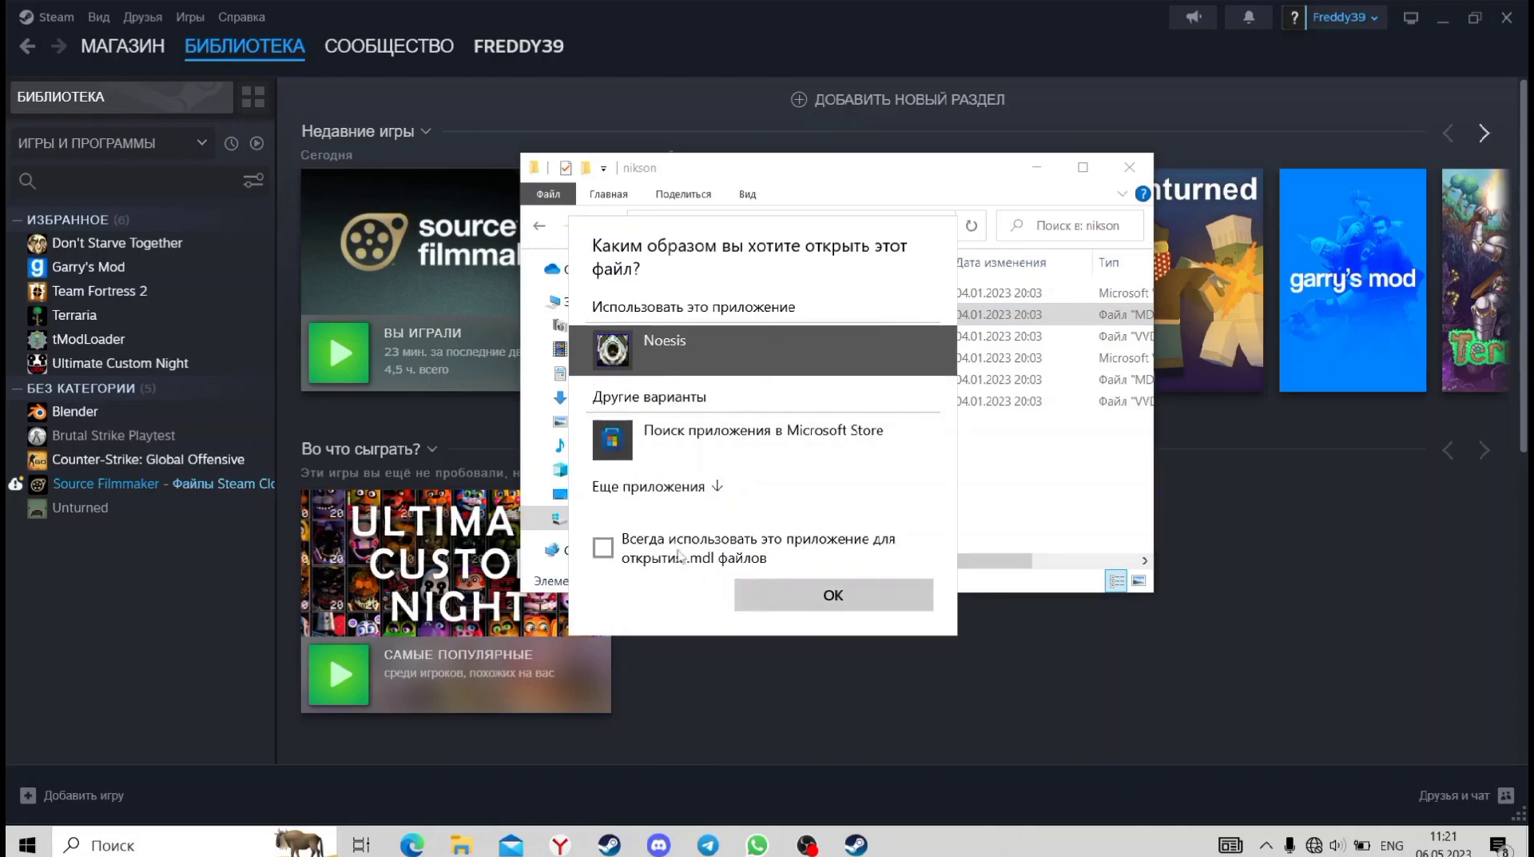
click(849, 595)
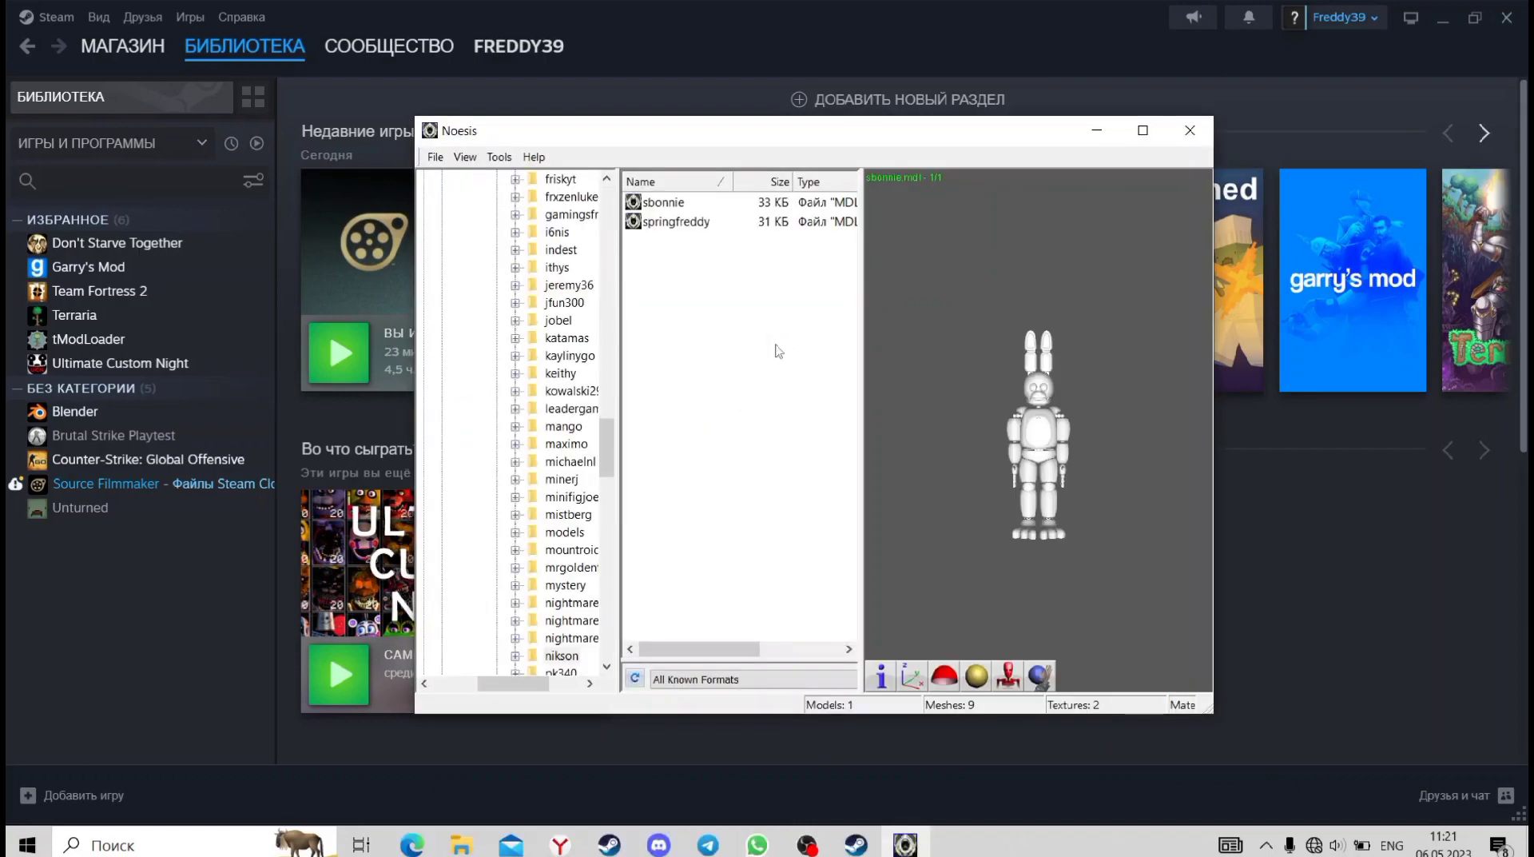
drag(1022, 430, 978, 457)
scroll(1038, 431, up, 3)
scroll(1038, 437, down, 5)
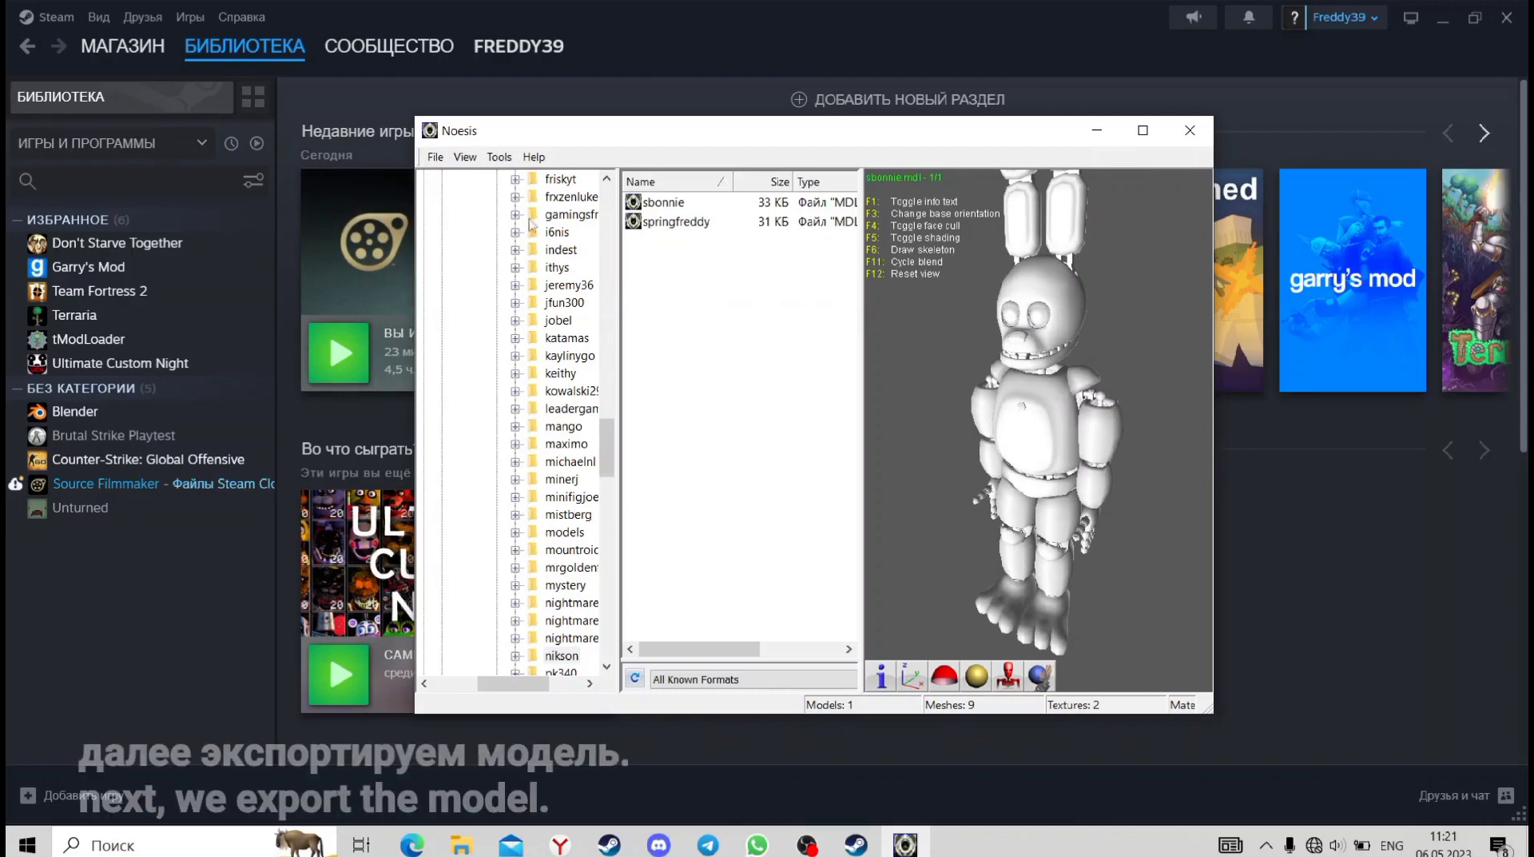
click(435, 157)
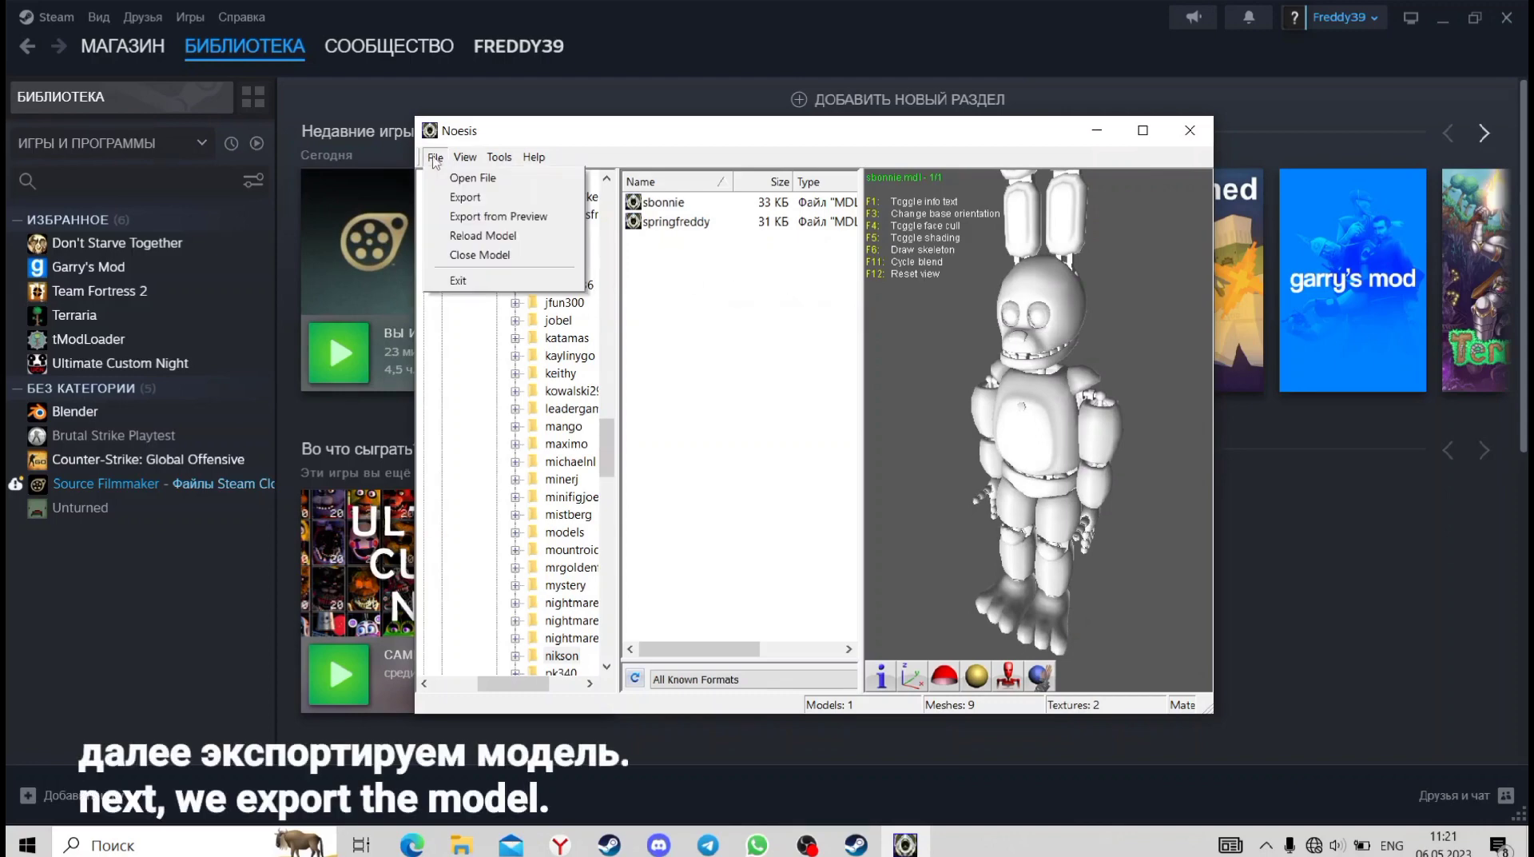
click(469, 199)
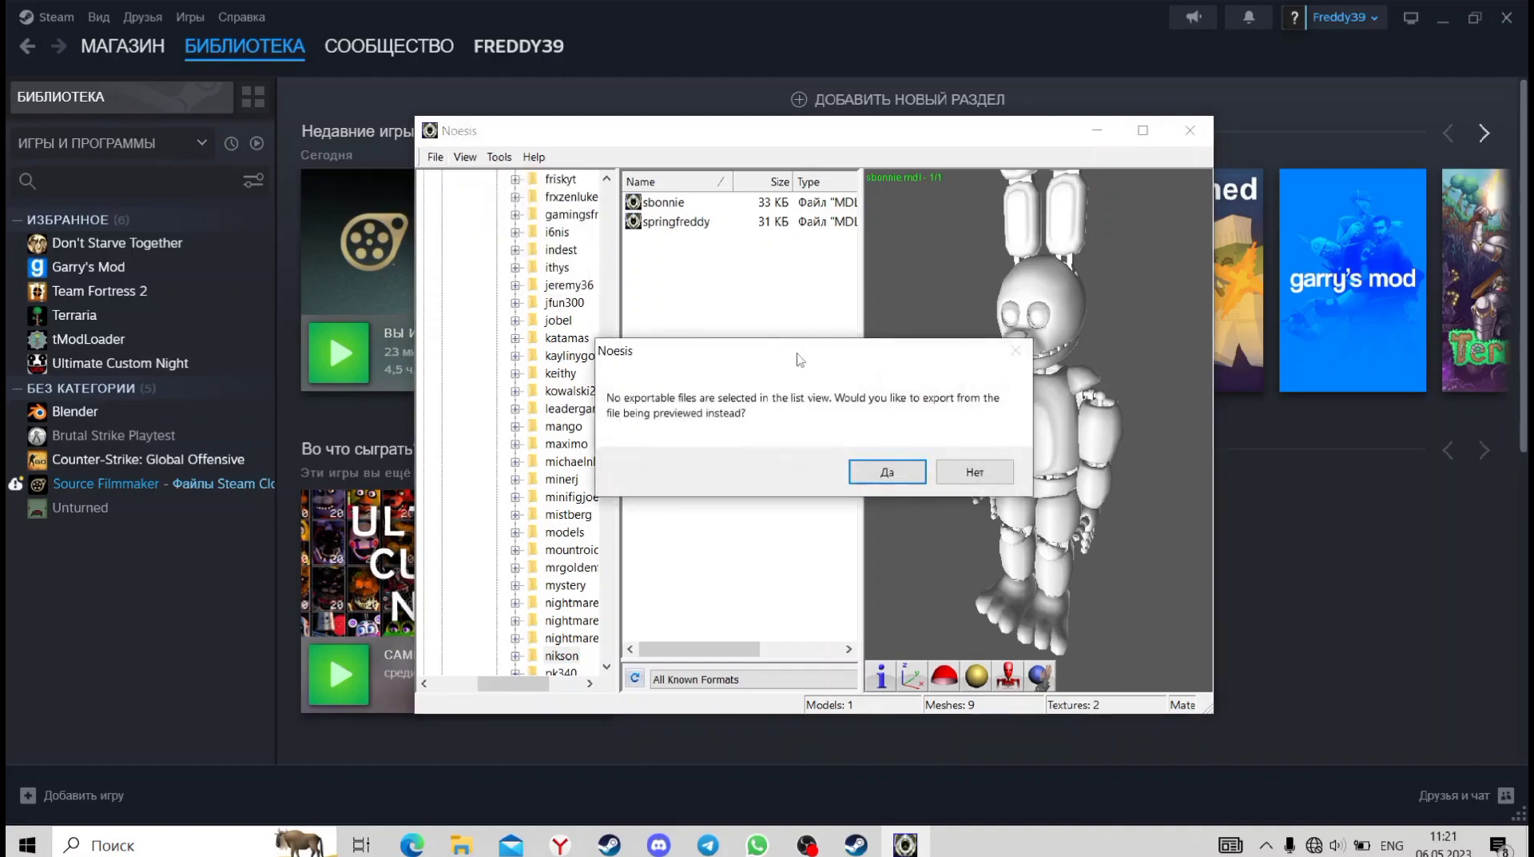
click(996, 477)
Start exporting the sbonnie model with .fbx - Autodesk FBX as the main output type
click(672, 205)
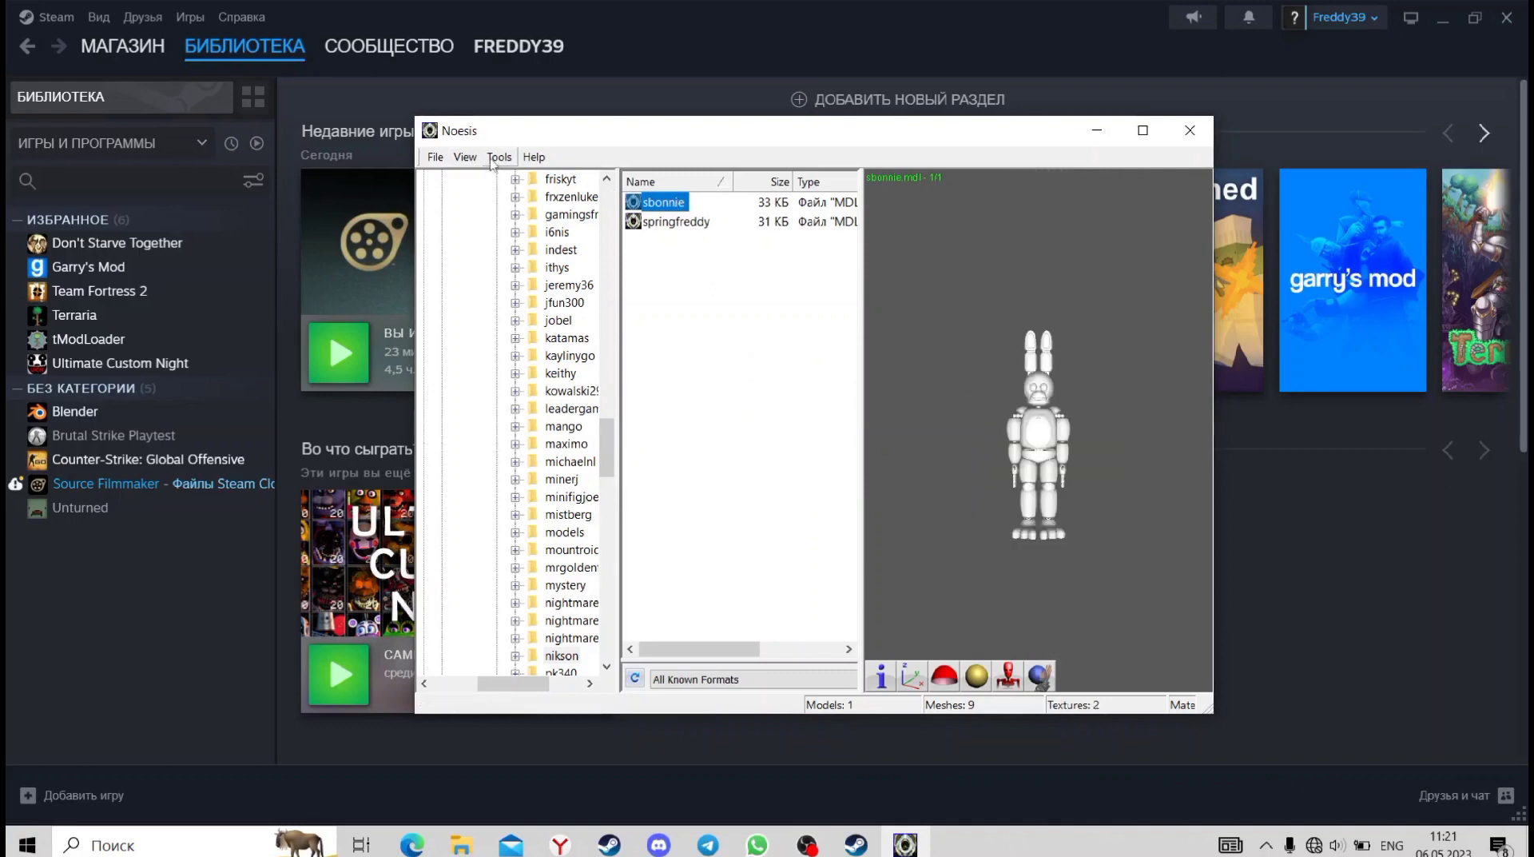
click(437, 154)
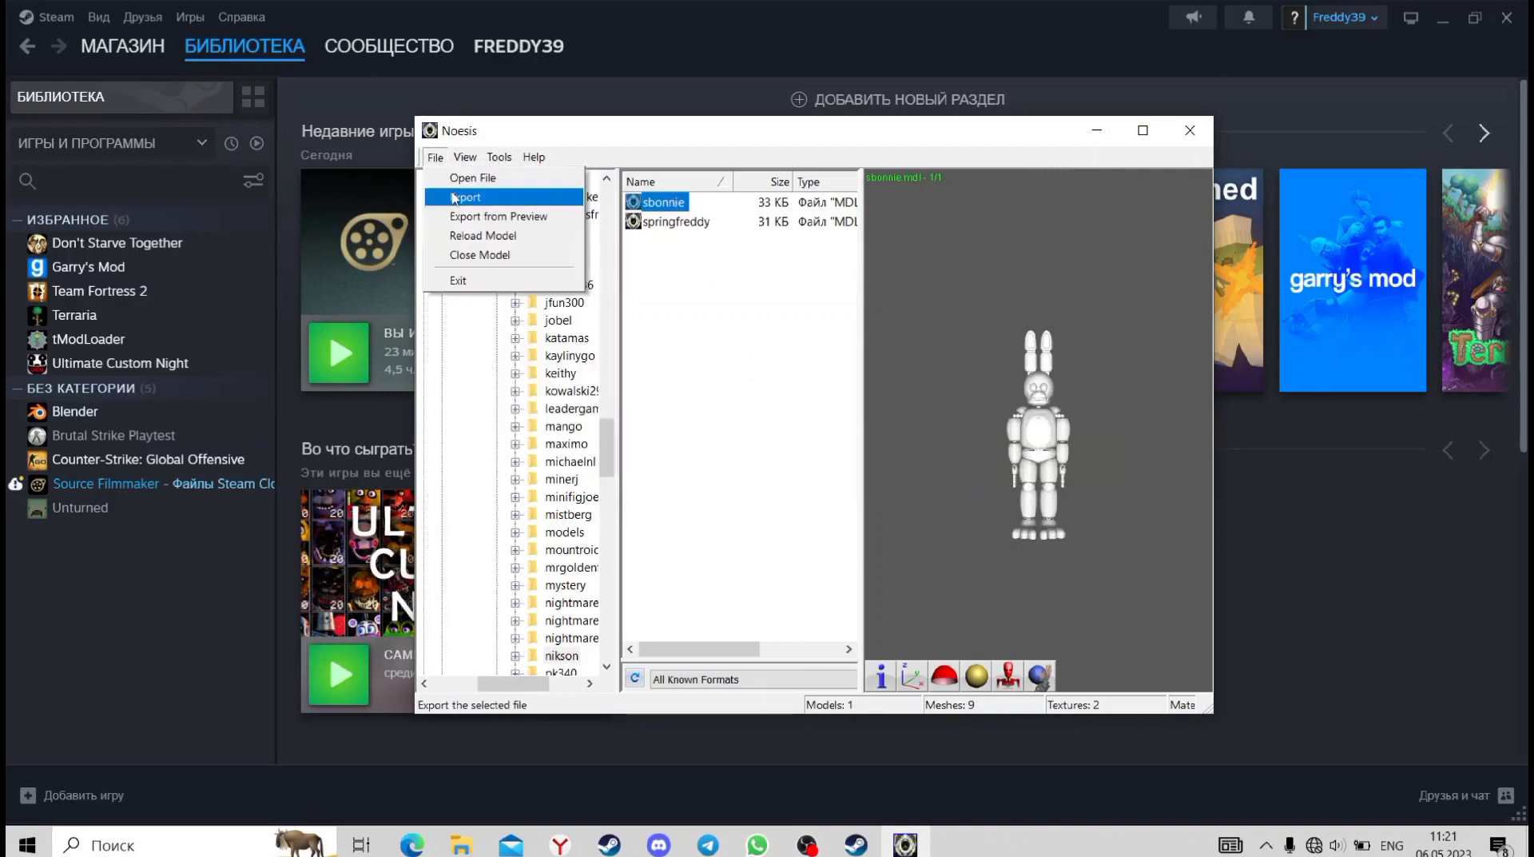
click(468, 194)
click(761, 326)
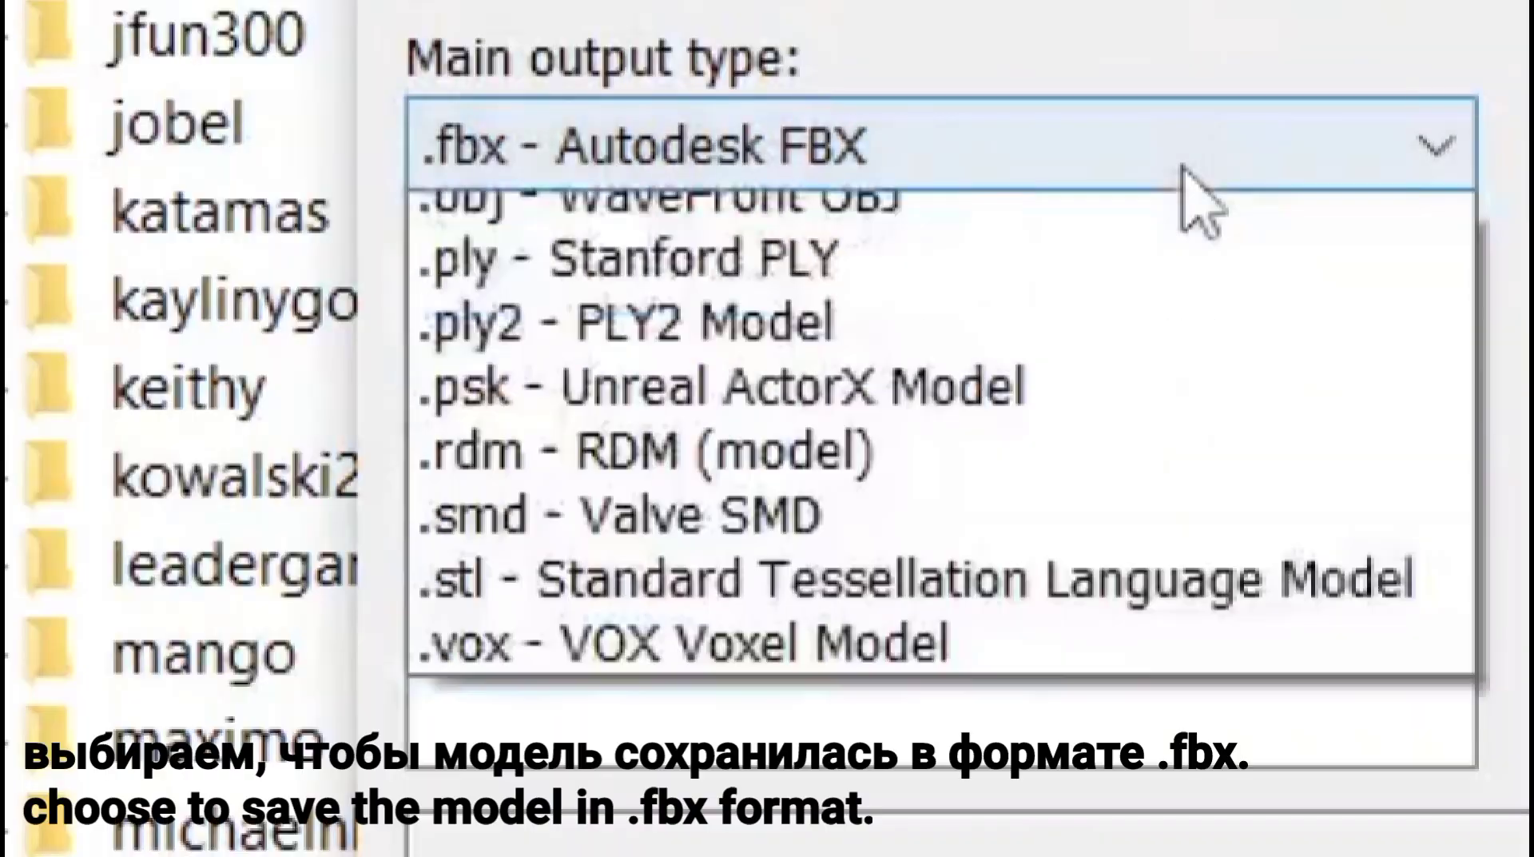
scroll(729, 348, up, 5)
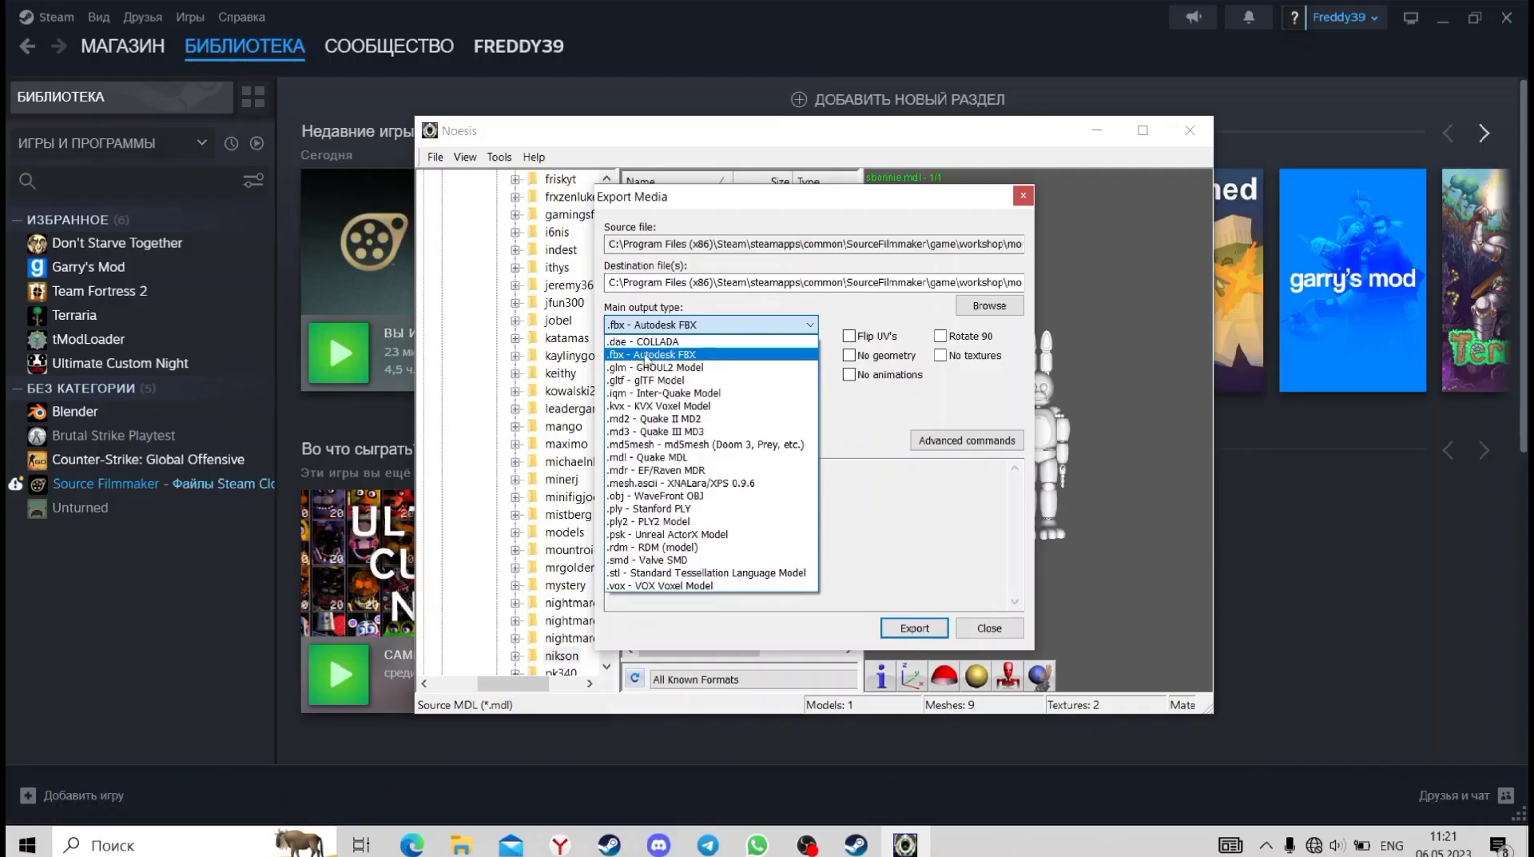
click(681, 354)
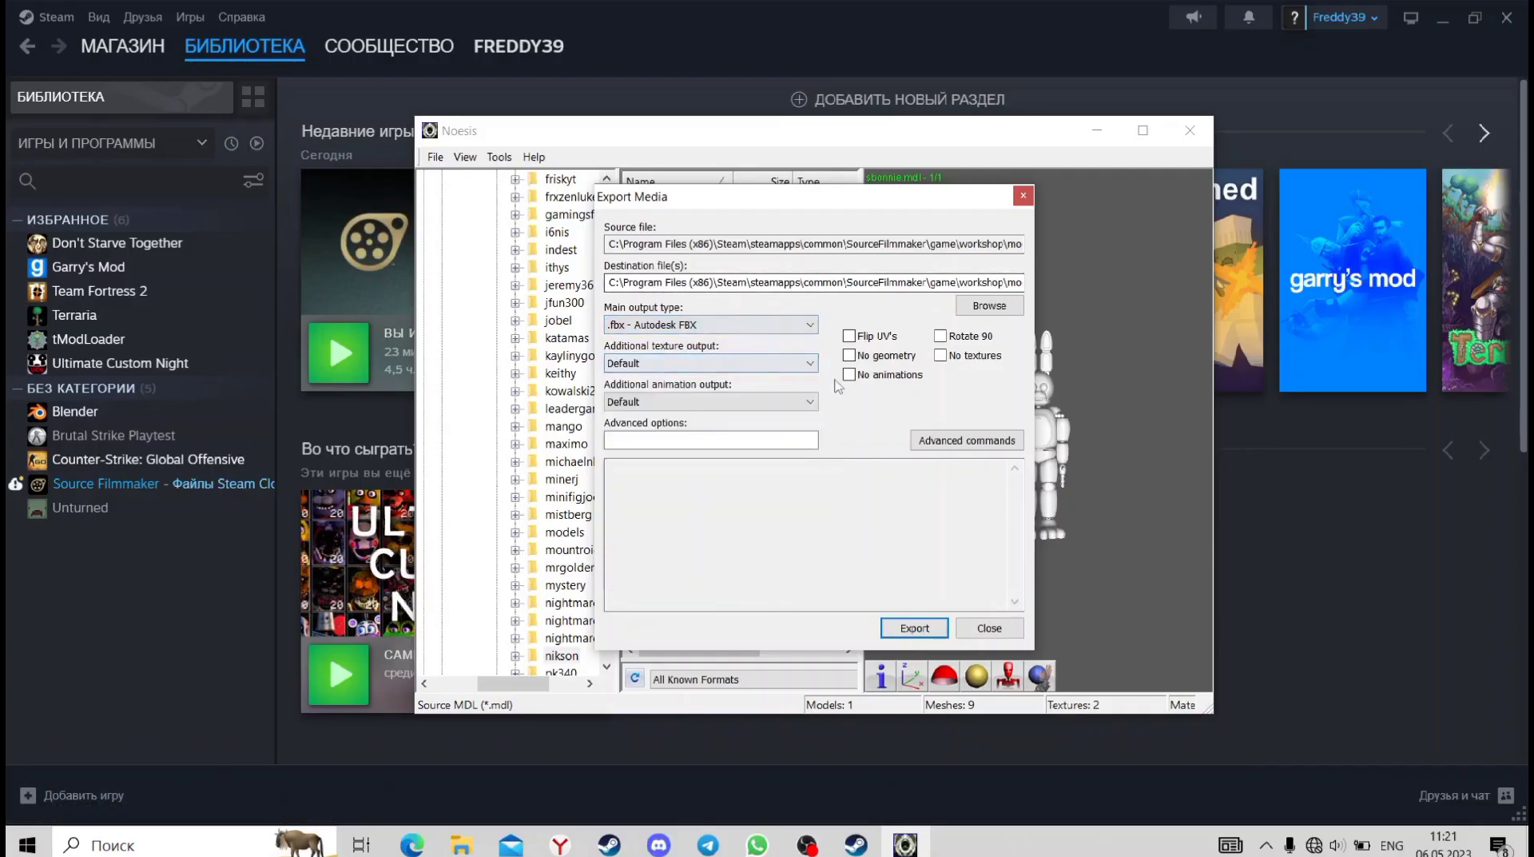
Browse for the export destination and create and open a folder named Springbonnie by Nikson inside My Models on the desktop
click(988, 306)
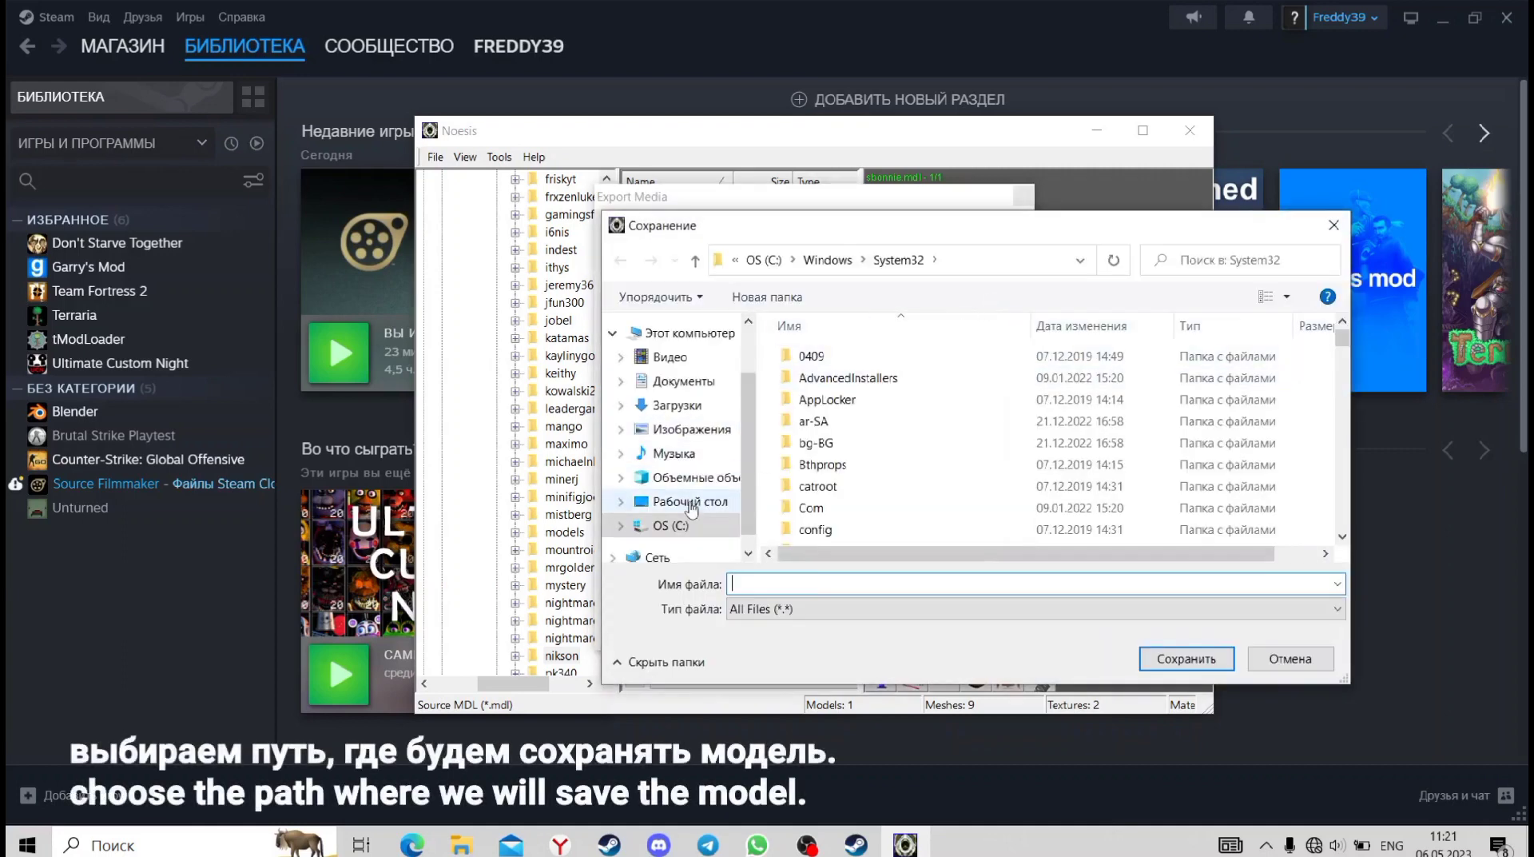
click(690, 503)
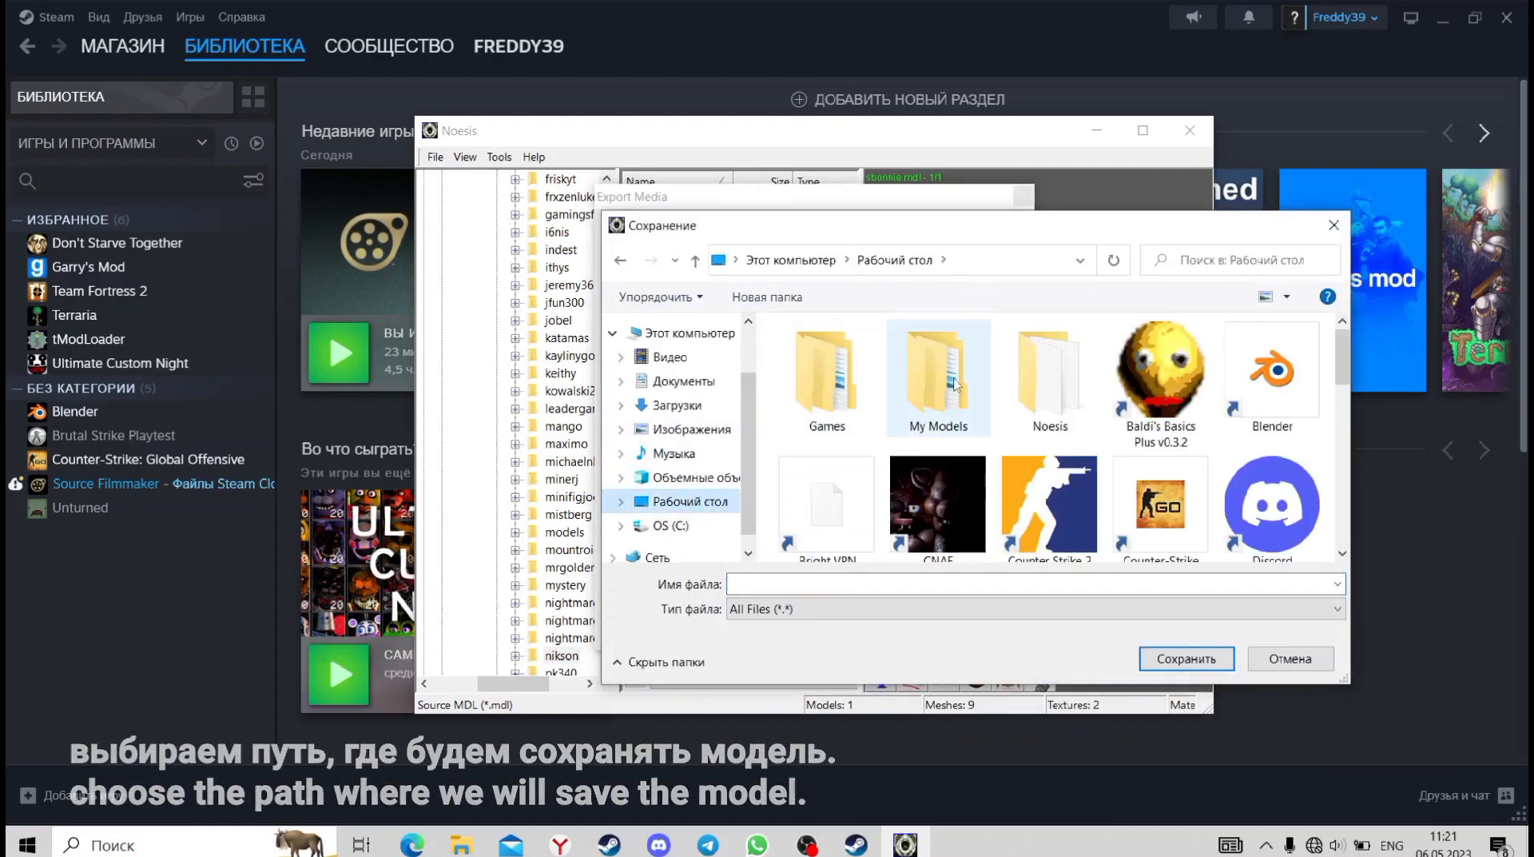
double_click(938, 379)
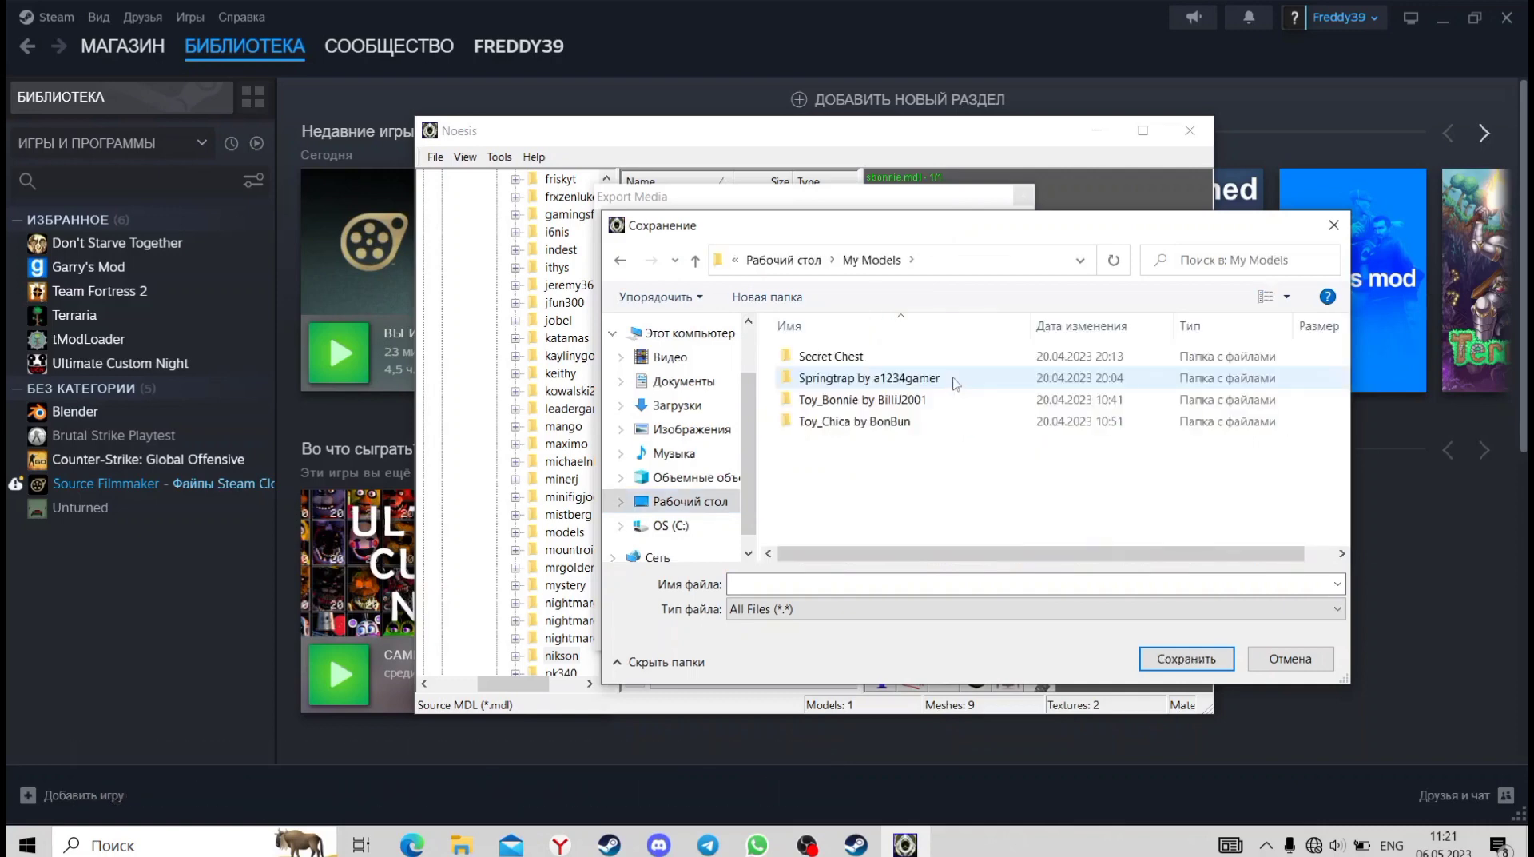
right_click(835, 453)
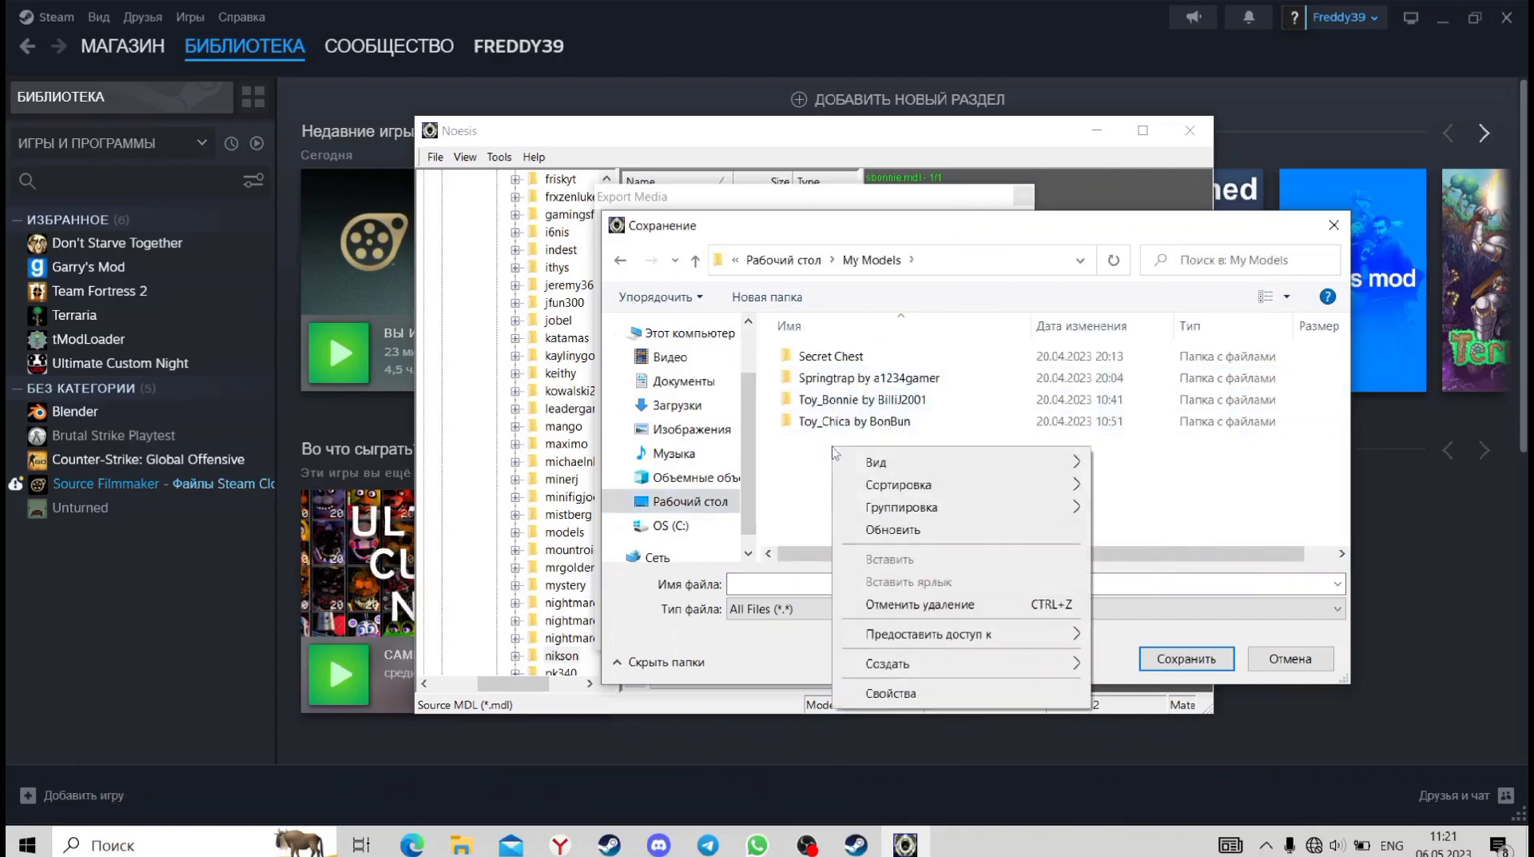
mouse_move(927, 667)
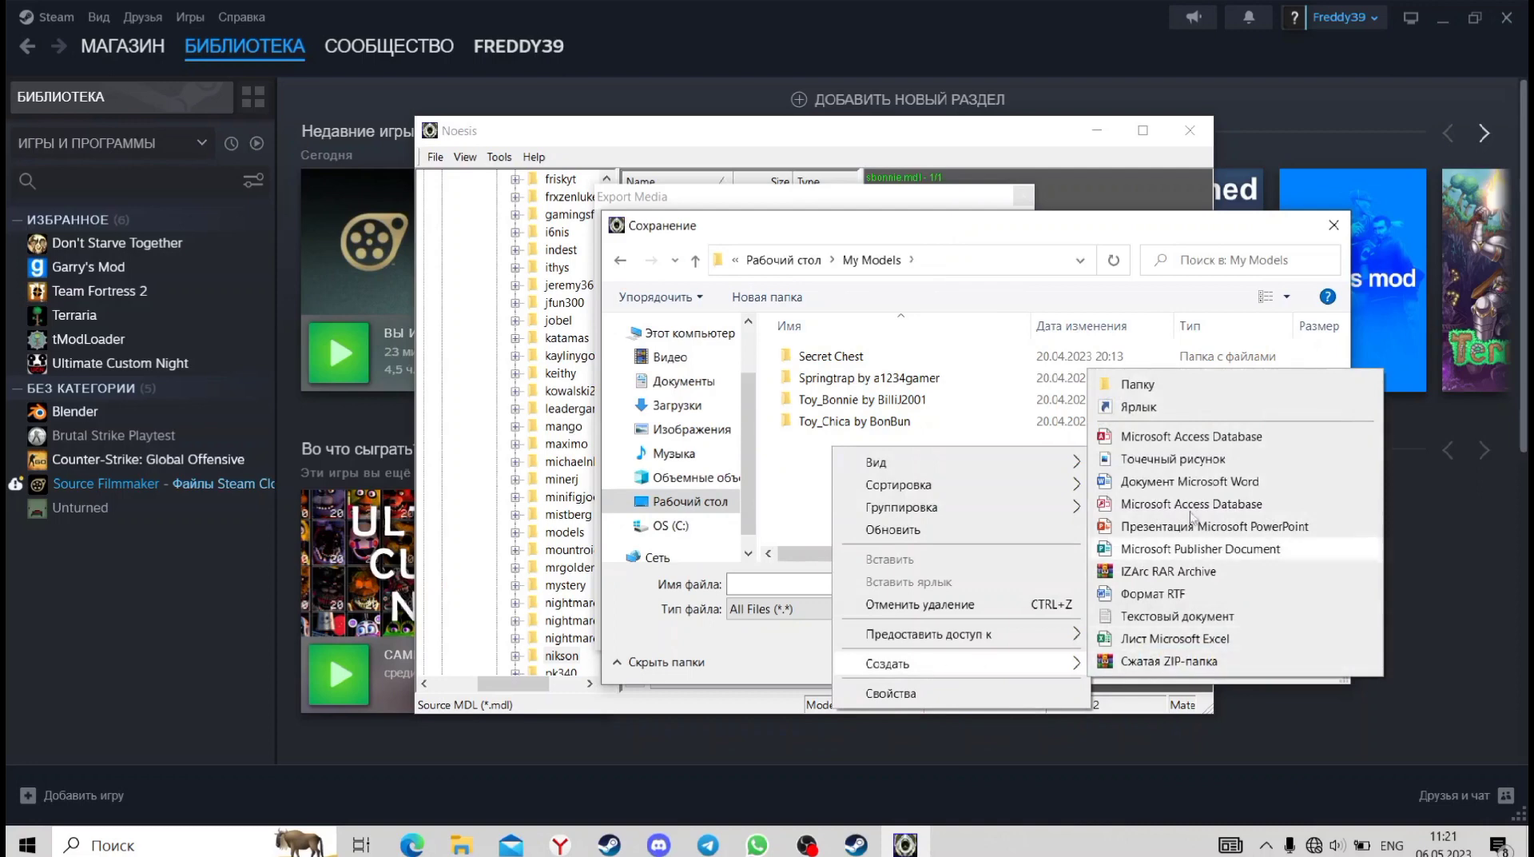
click(1169, 385)
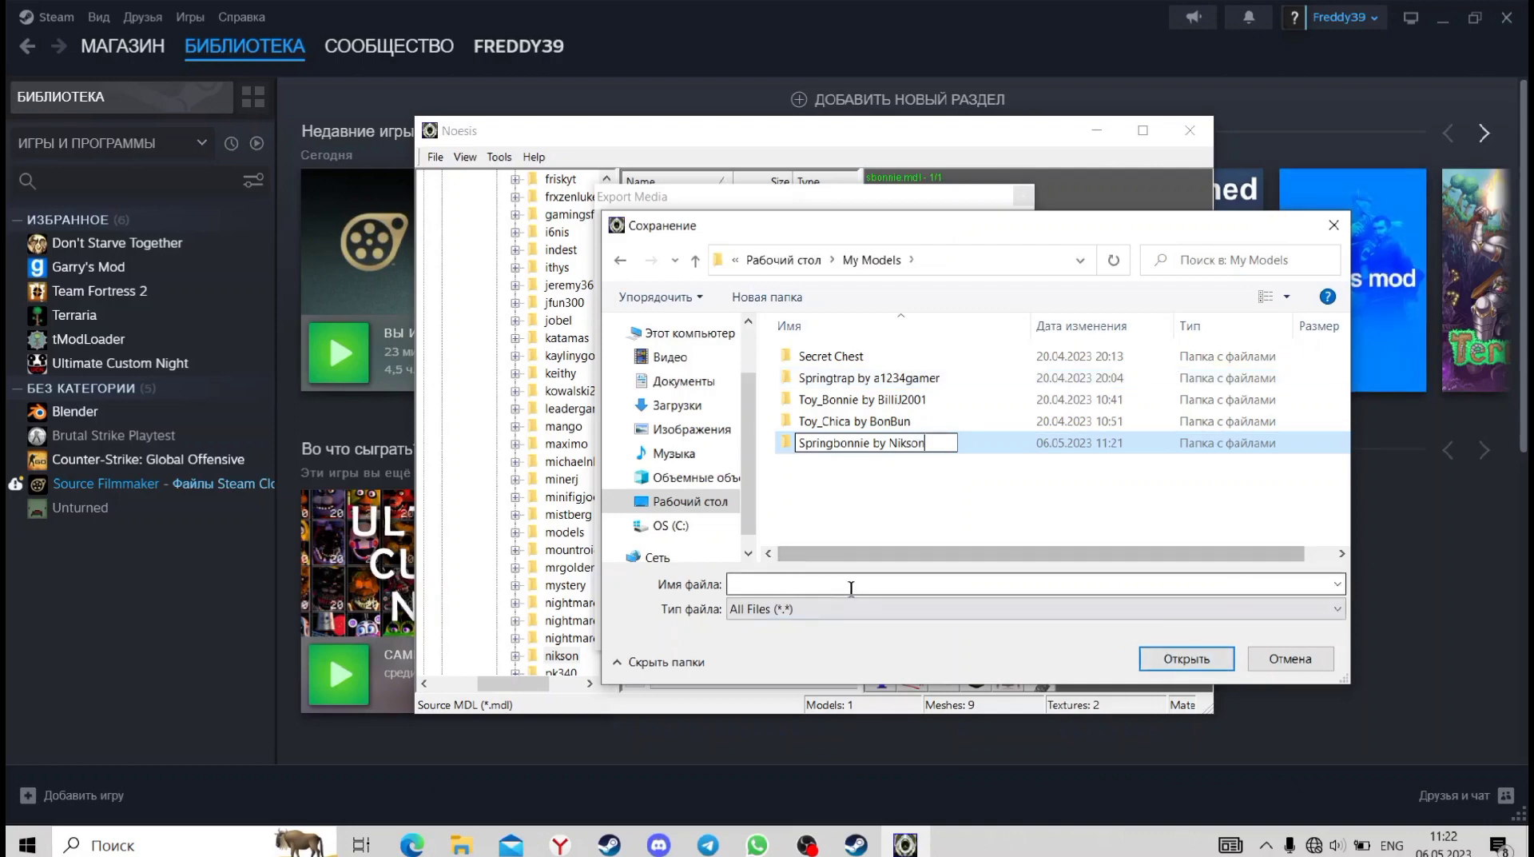
double_click(1001, 445)
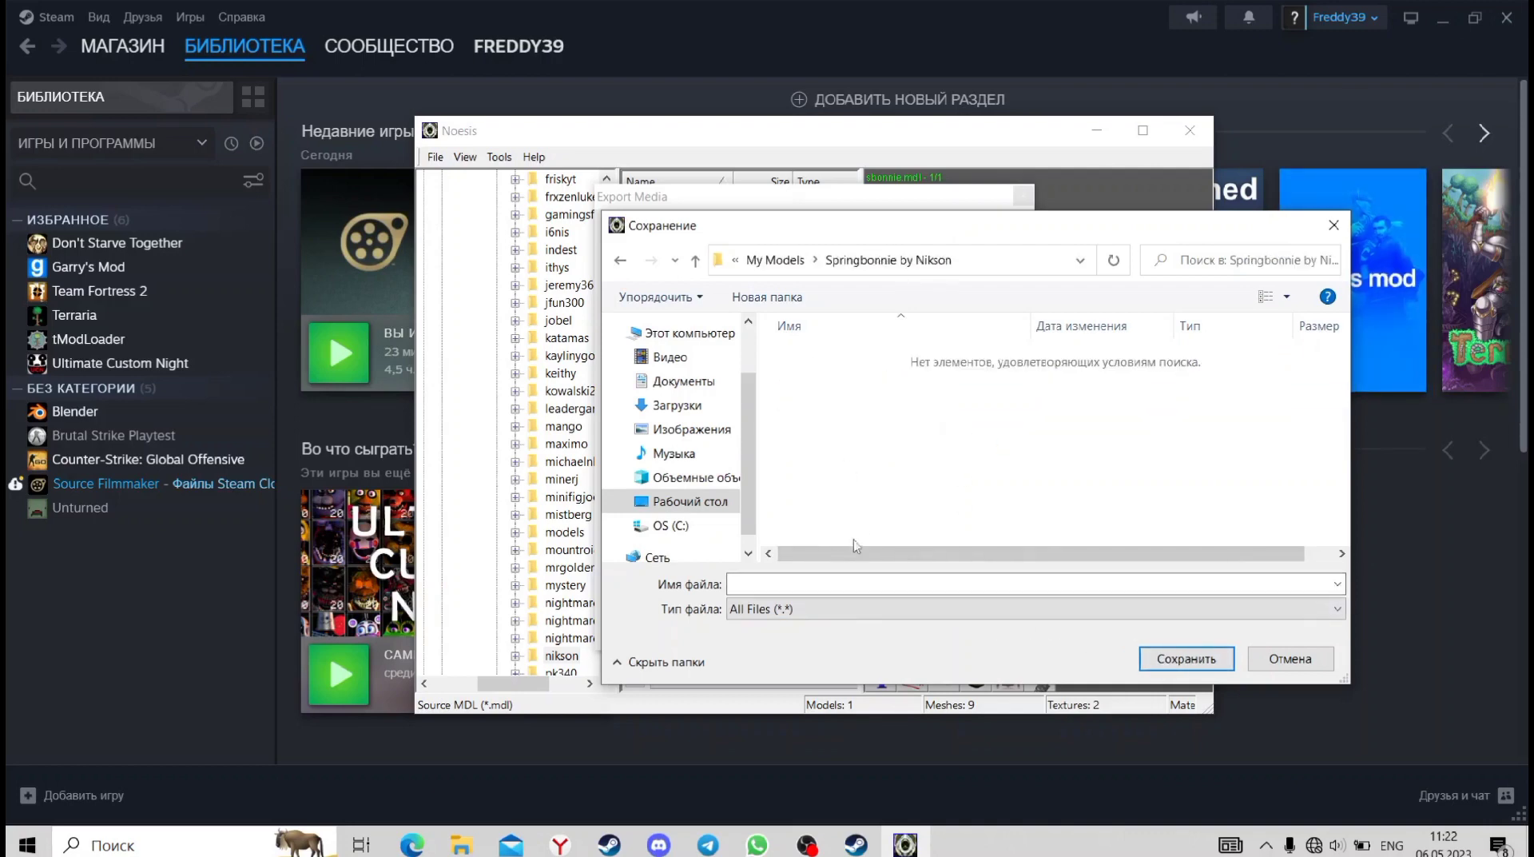
Save the output as SpringBonnie in the new folder, export the model, and close Noesis
click(755, 582)
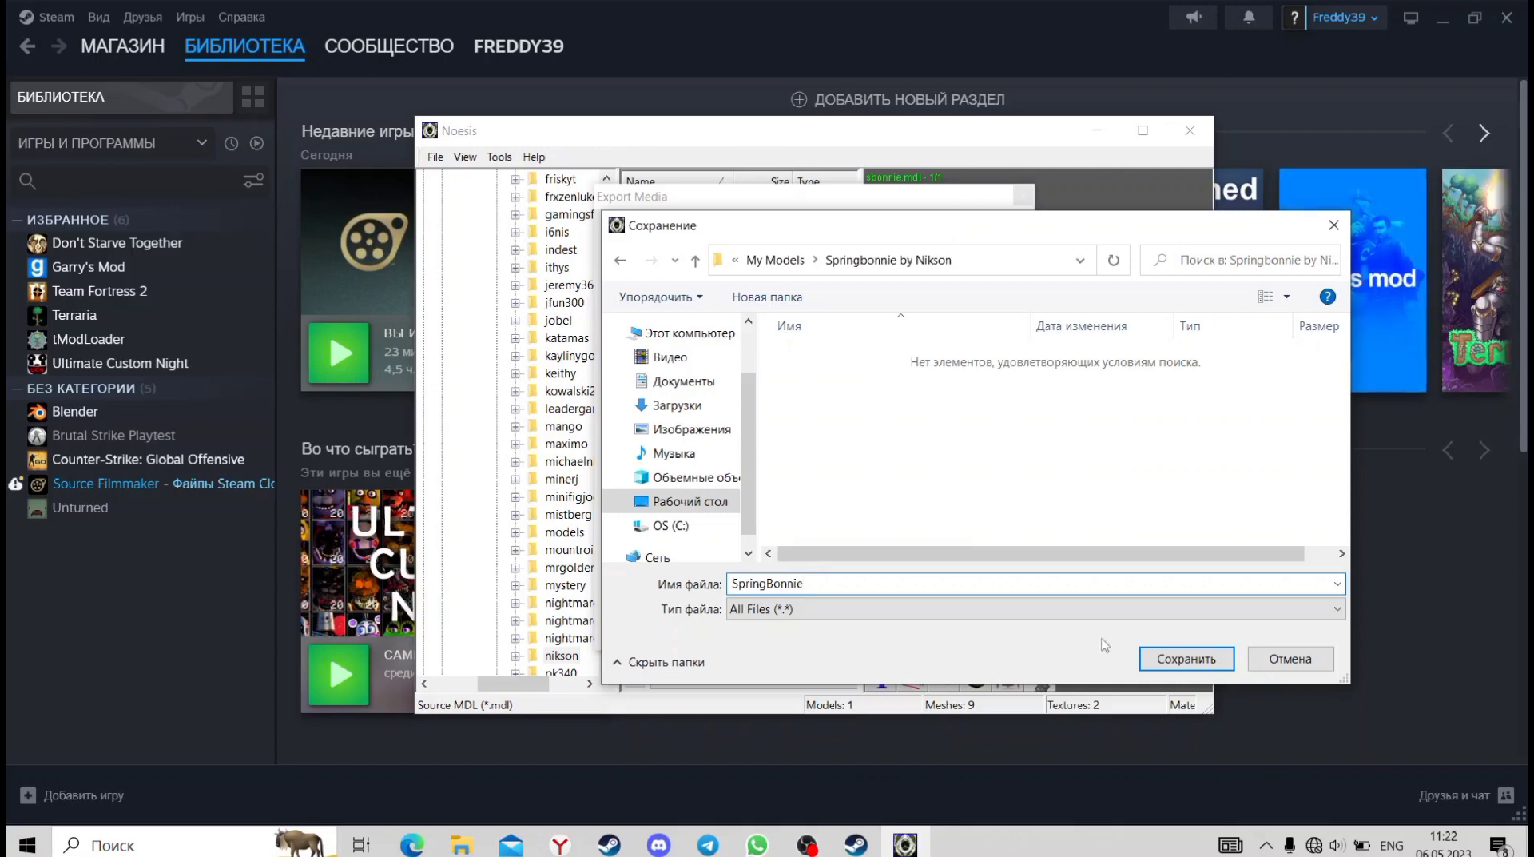
click(1176, 662)
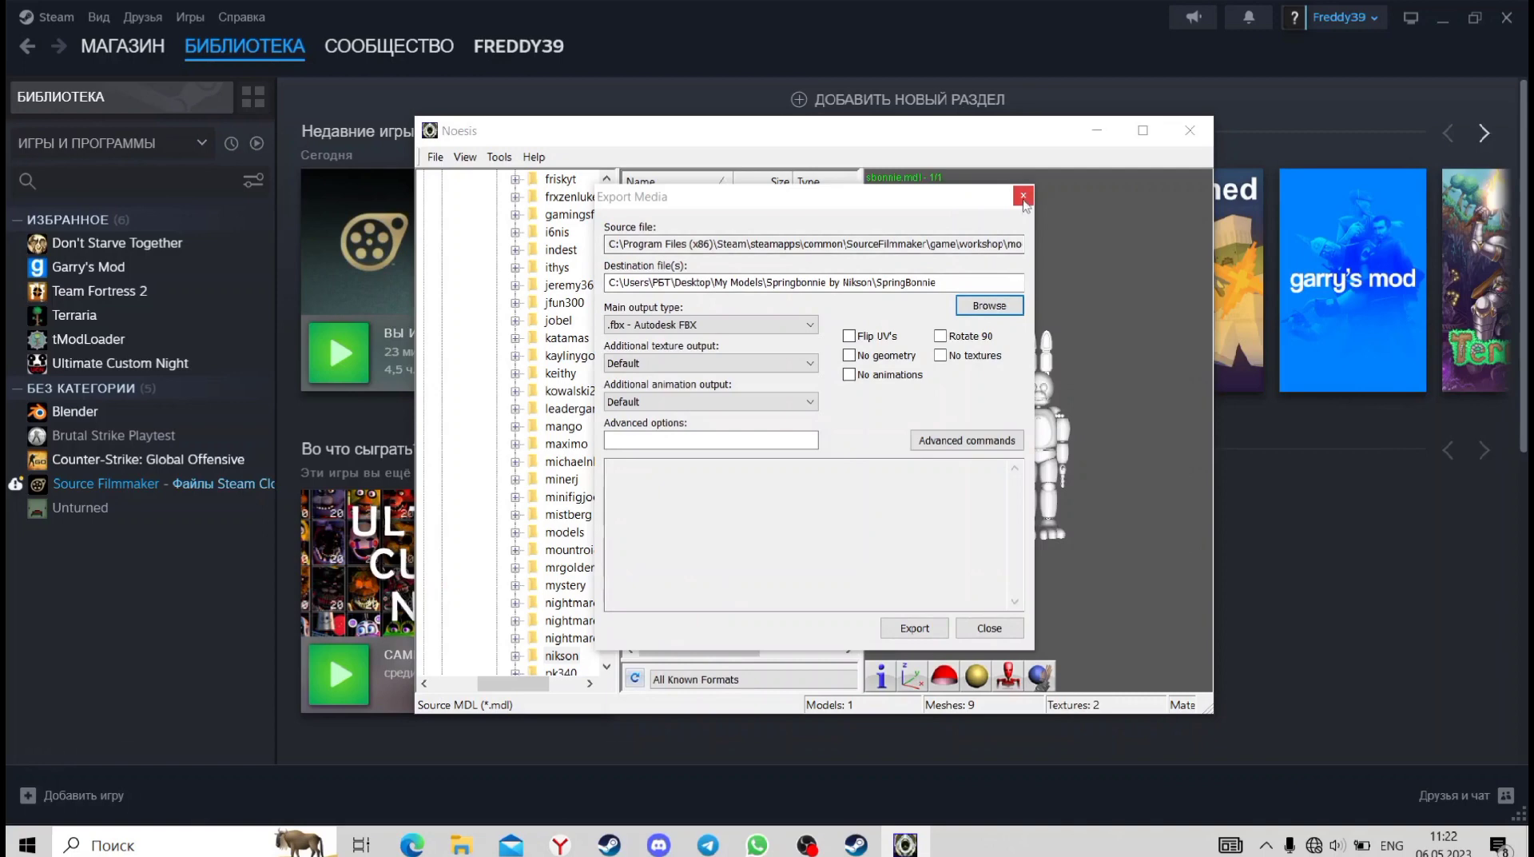
click(915, 628)
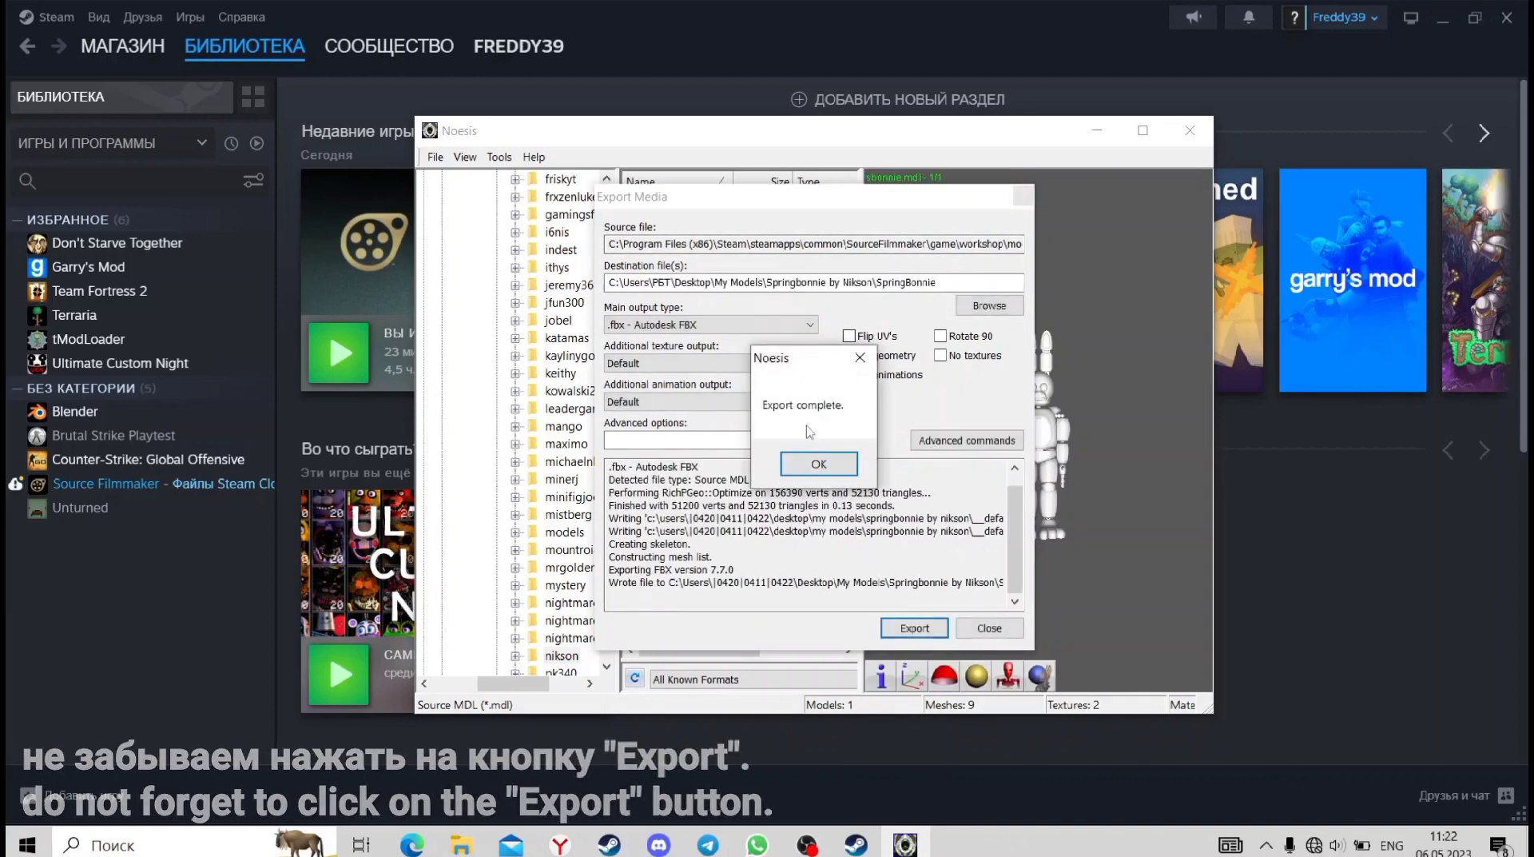
click(819, 463)
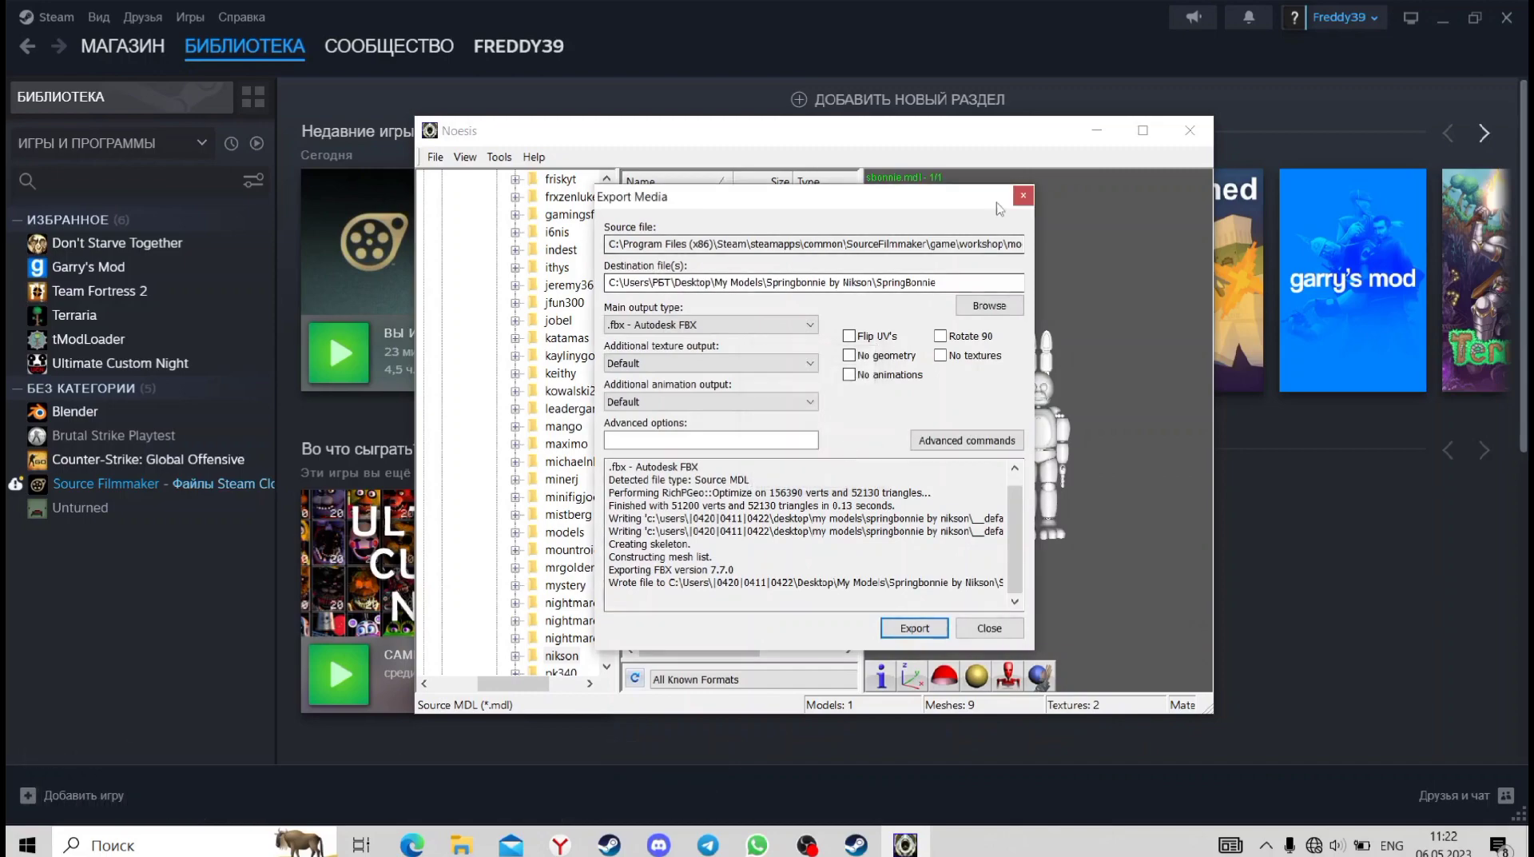
click(1022, 196)
click(1189, 130)
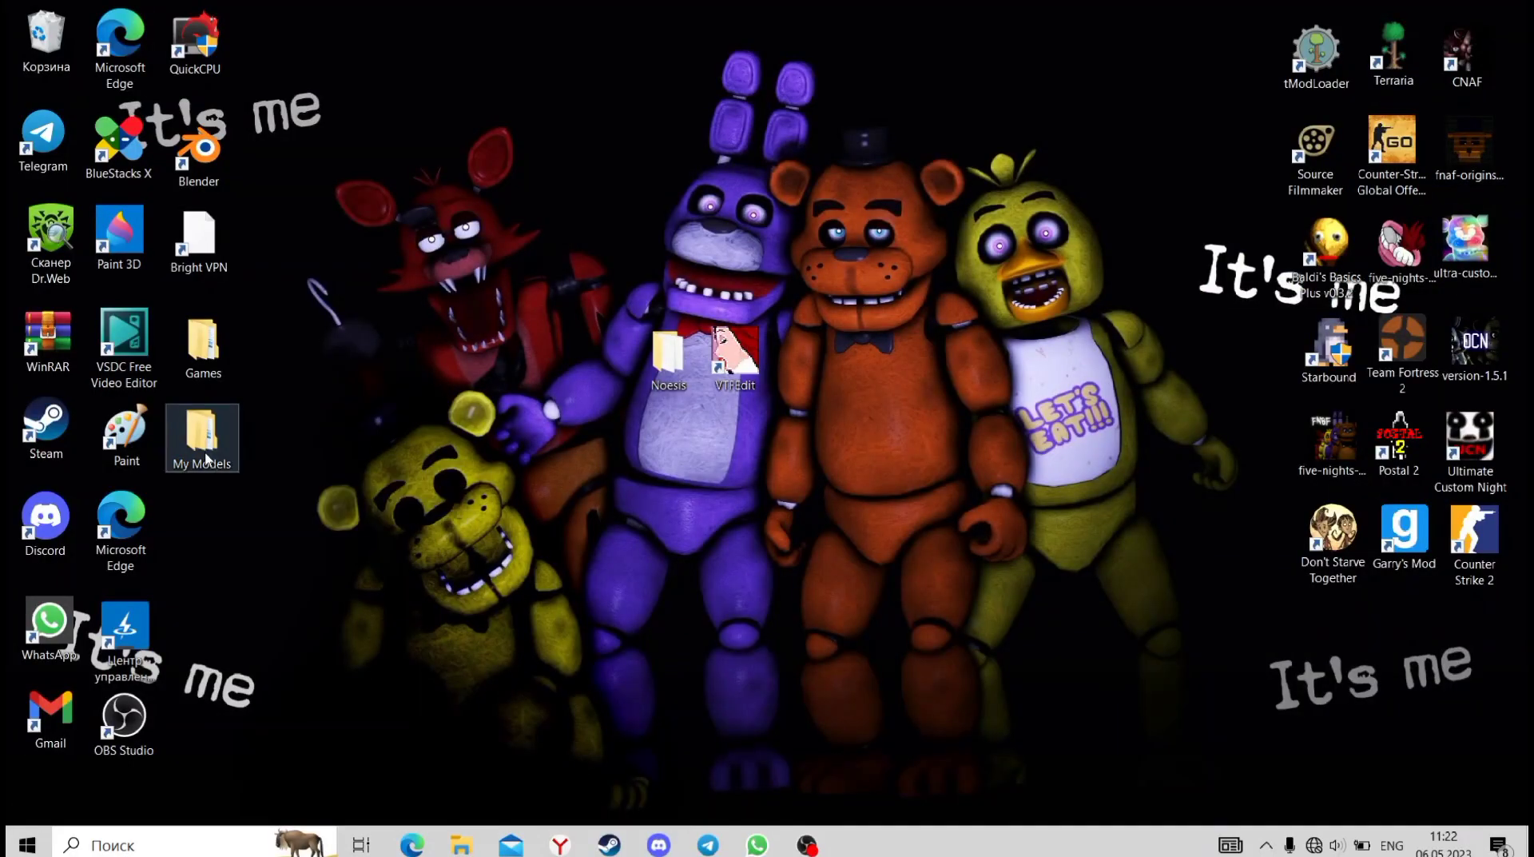
Check the exported files in the Springbonnie by Nikson folder under My Models, and close the folder window
double_click(201, 435)
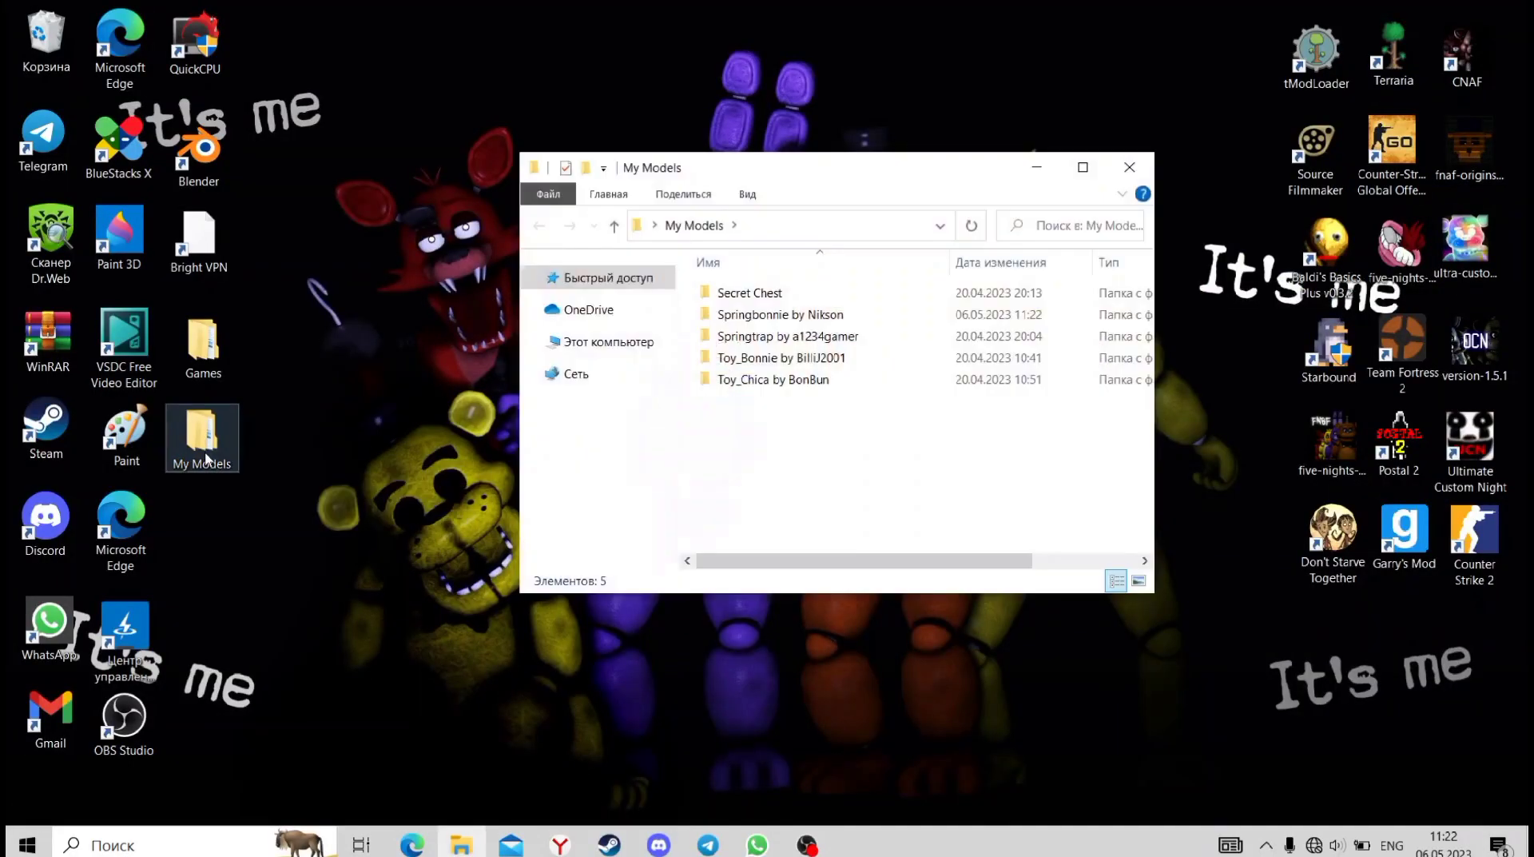
double_click(791, 314)
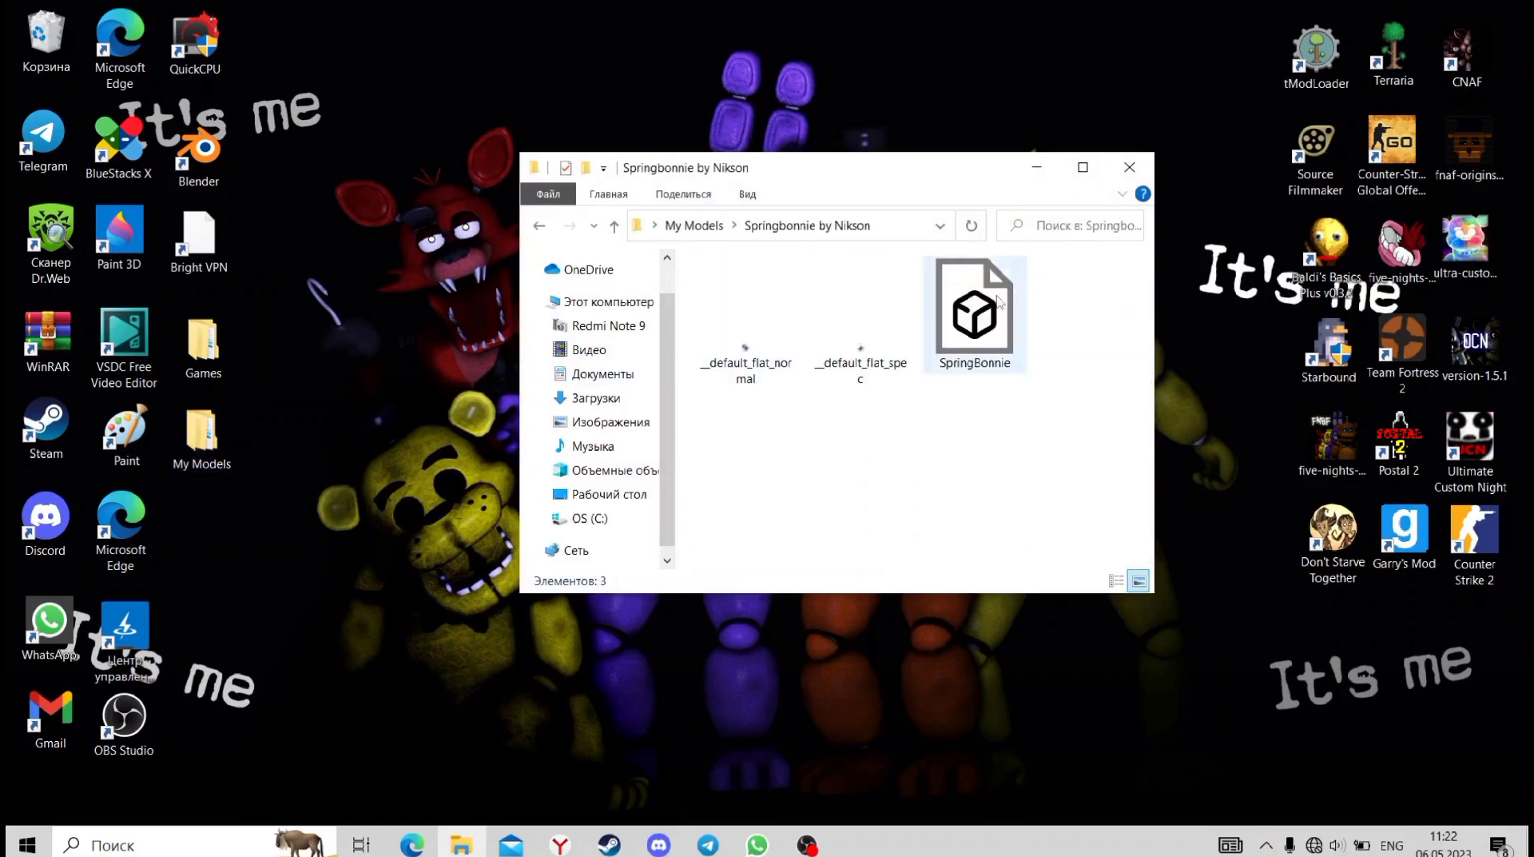
click(1138, 167)
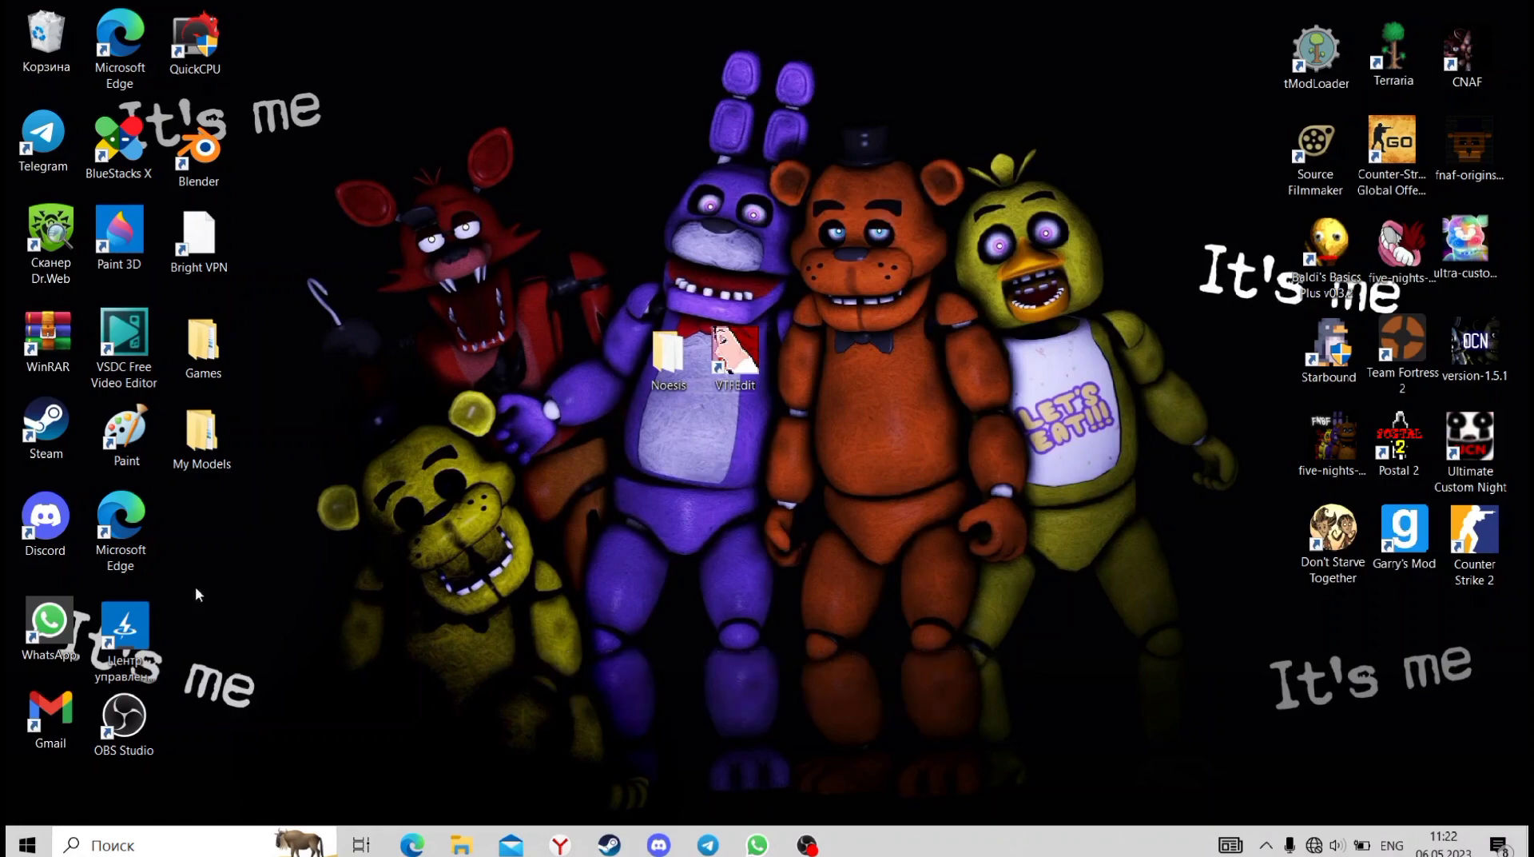
Switch to Steam and browse the local files of Source Filmmaker from the library
double_click(46, 424)
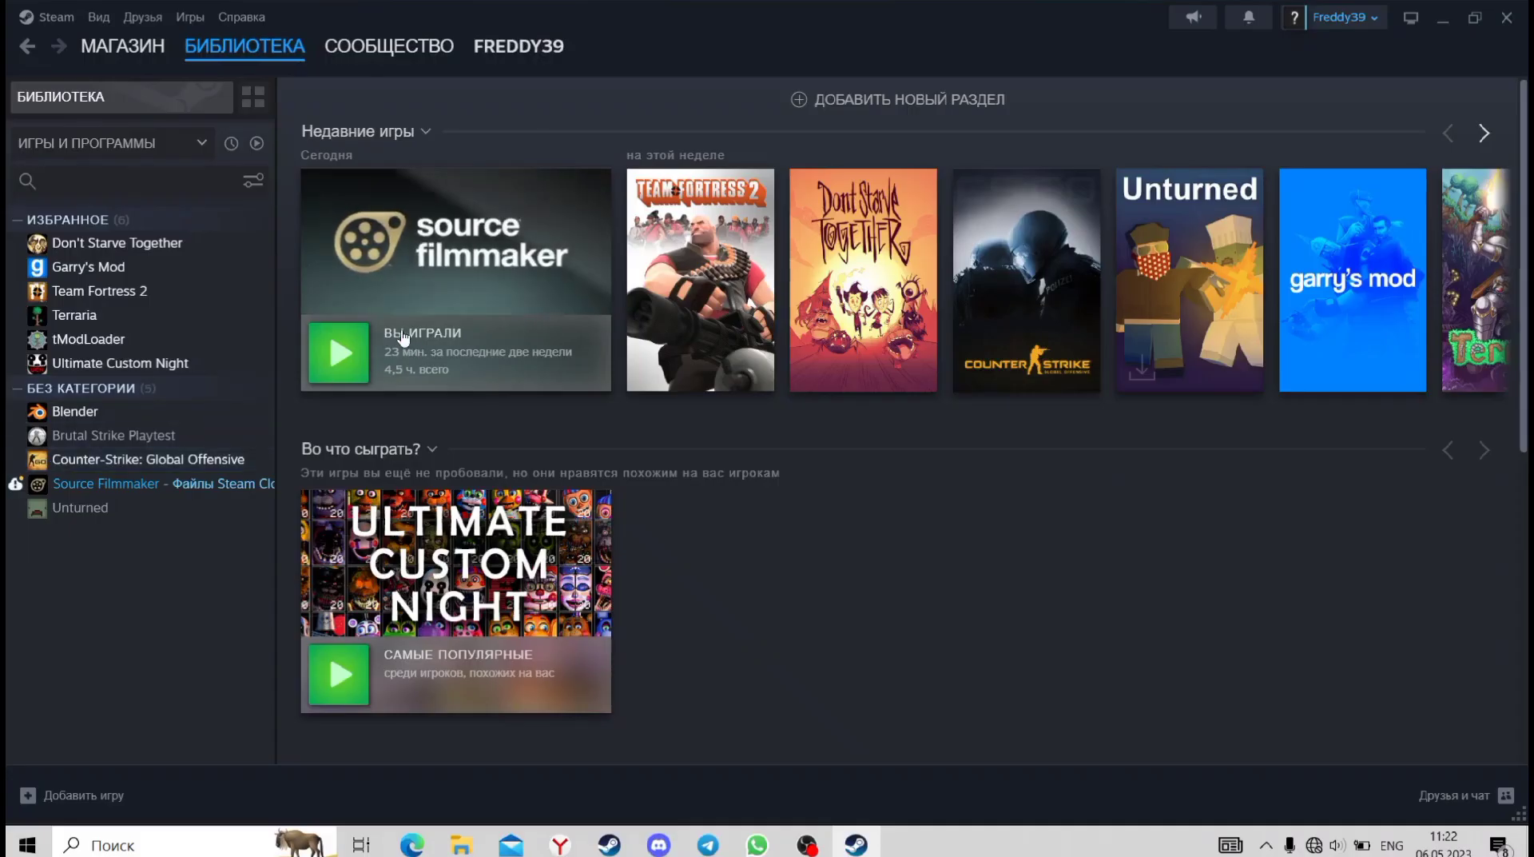
right_click(159, 483)
mouse_move(305, 577)
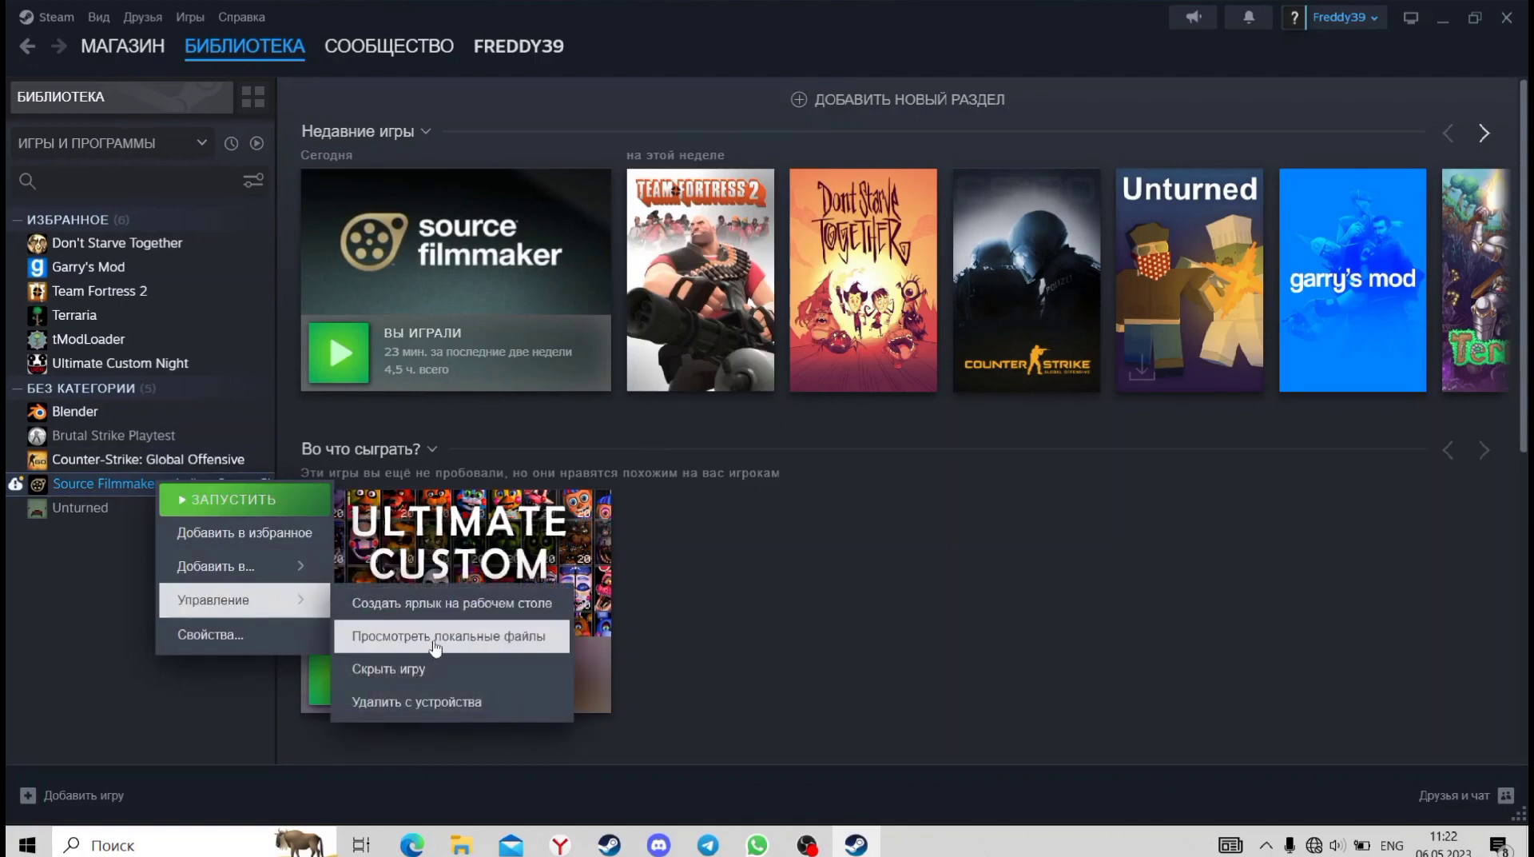
click(432, 639)
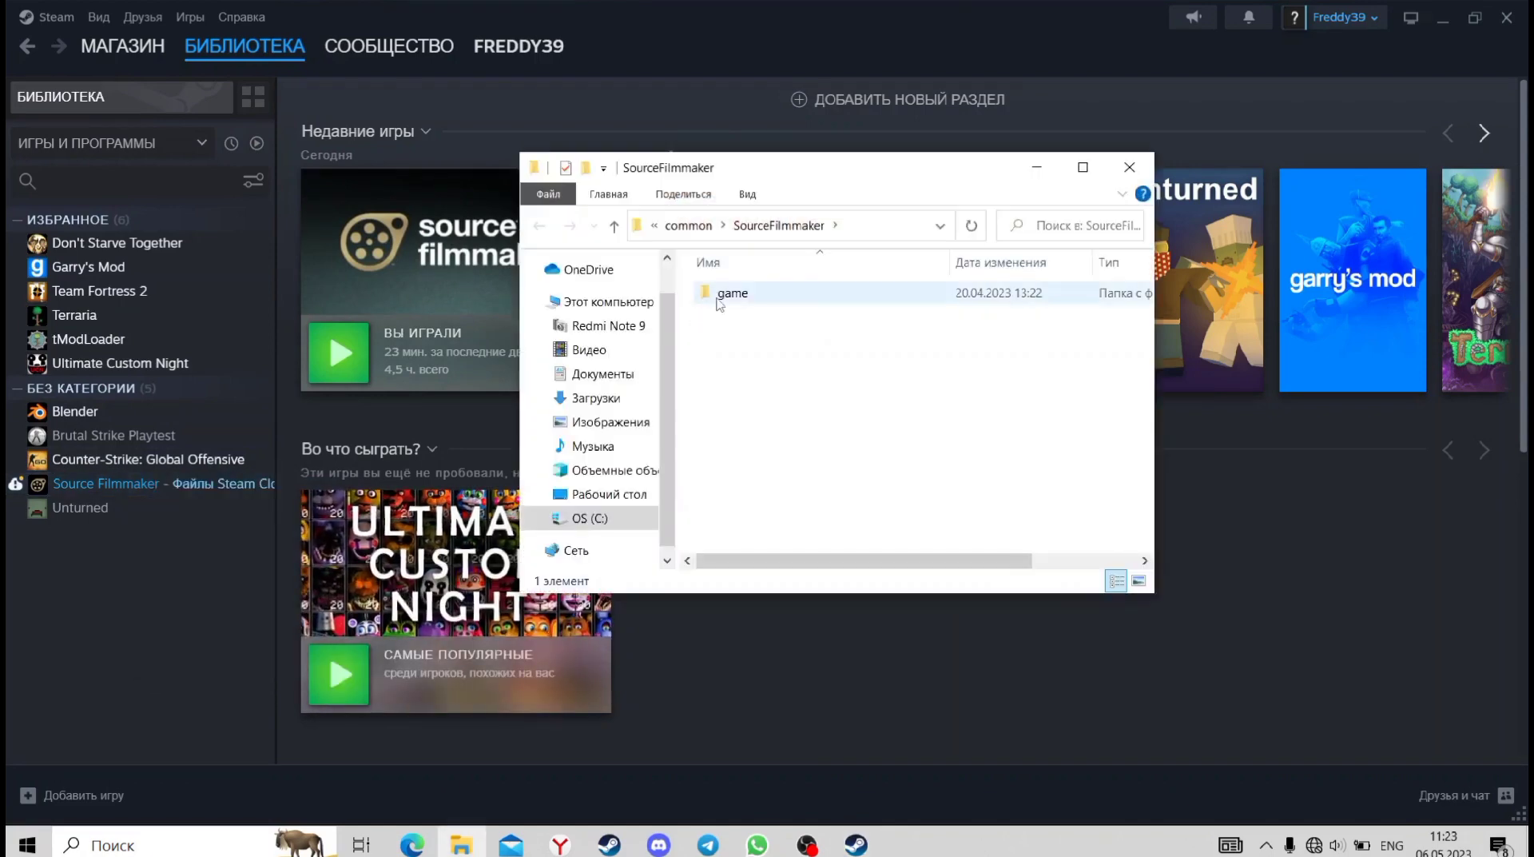
Go to the game/workshop/materials/models folder inside the SourceFilmmaker directory
double_click(720, 297)
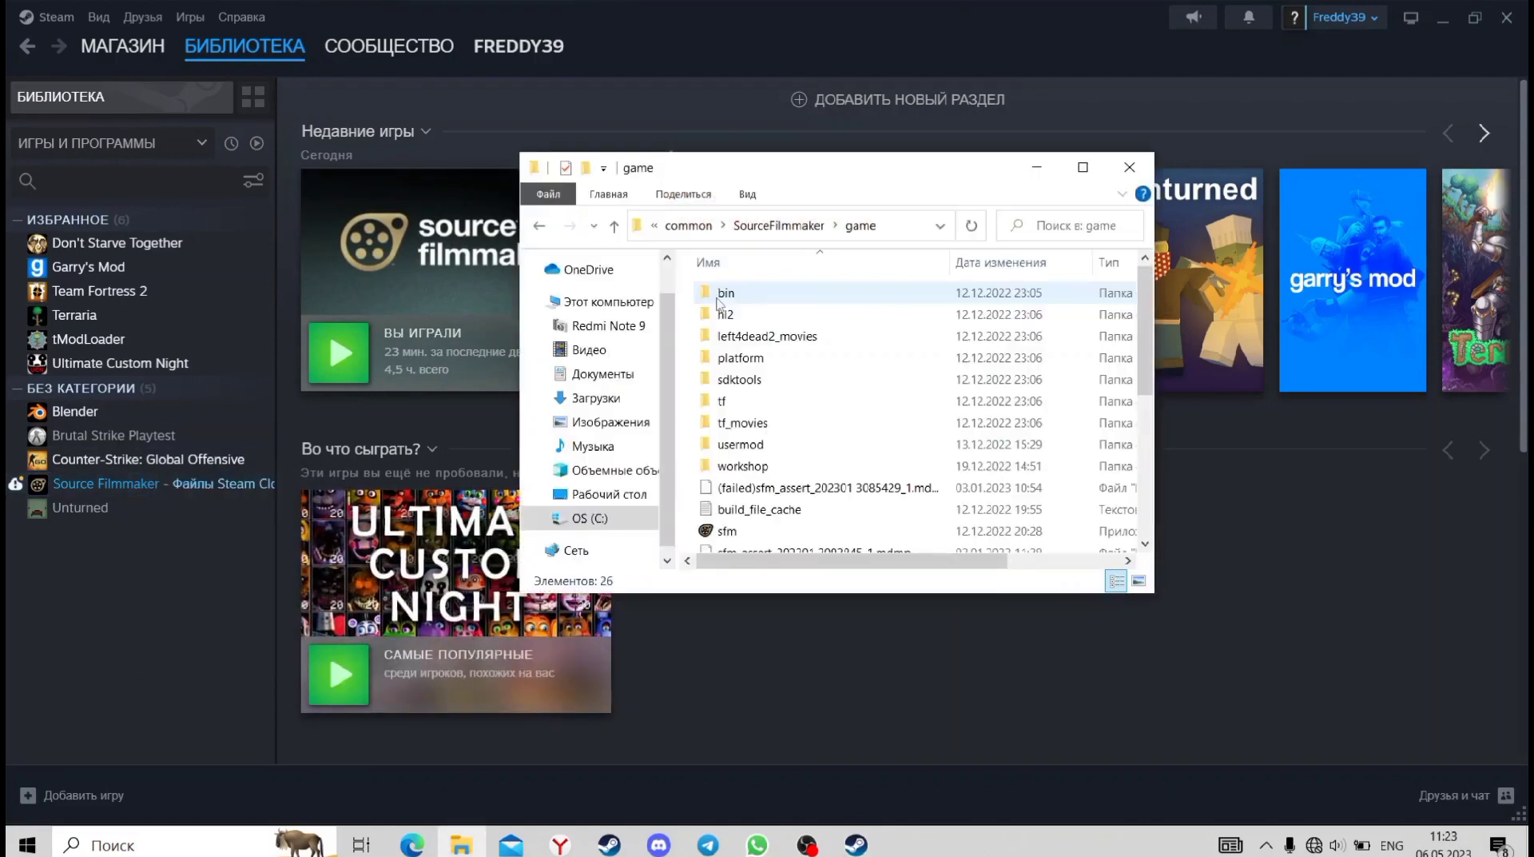
double_click(771, 467)
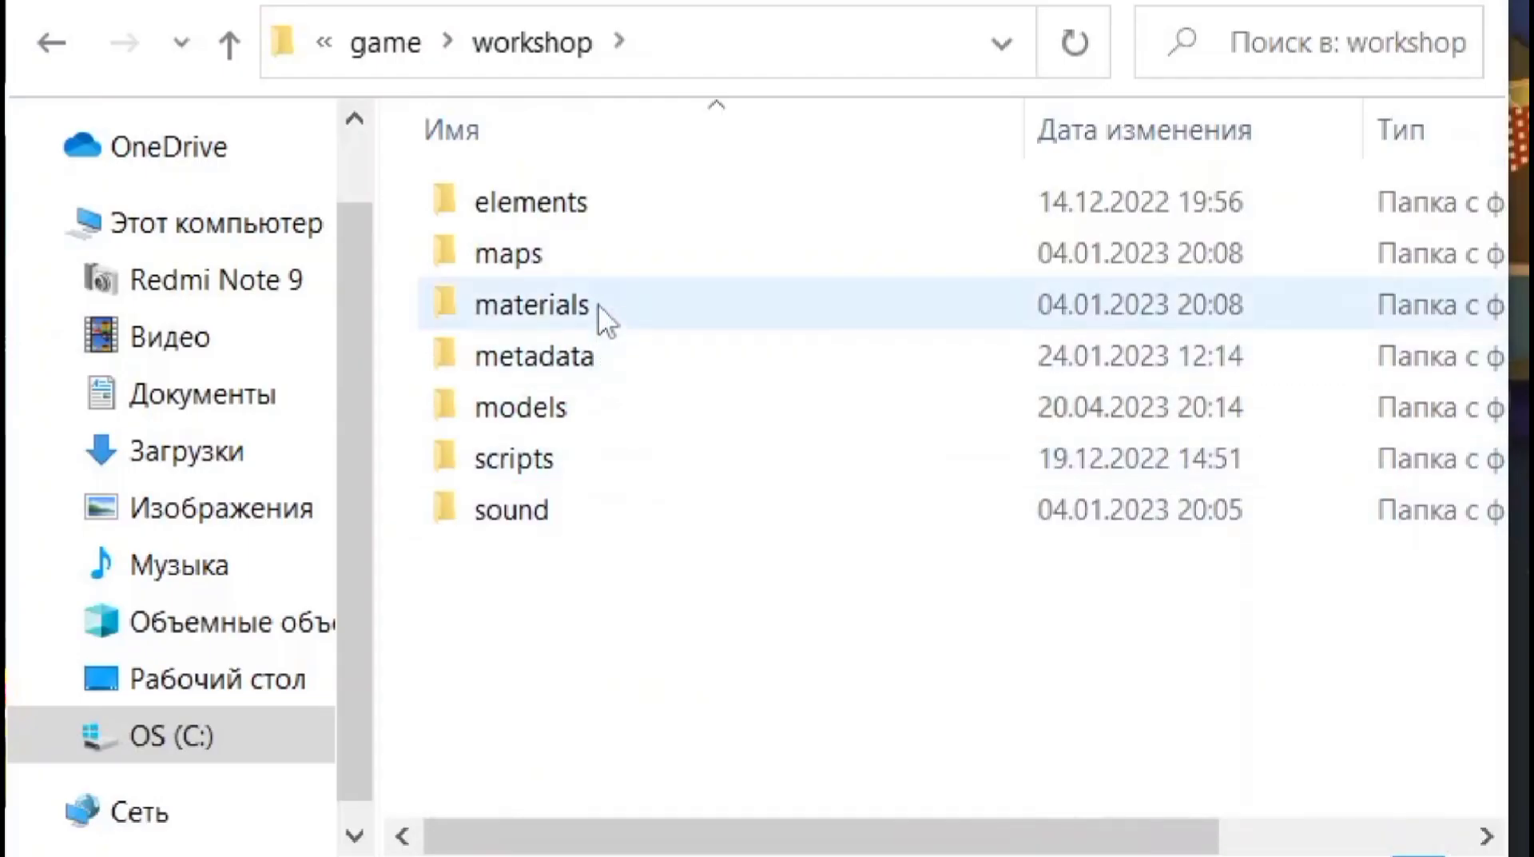
double_click(598, 303)
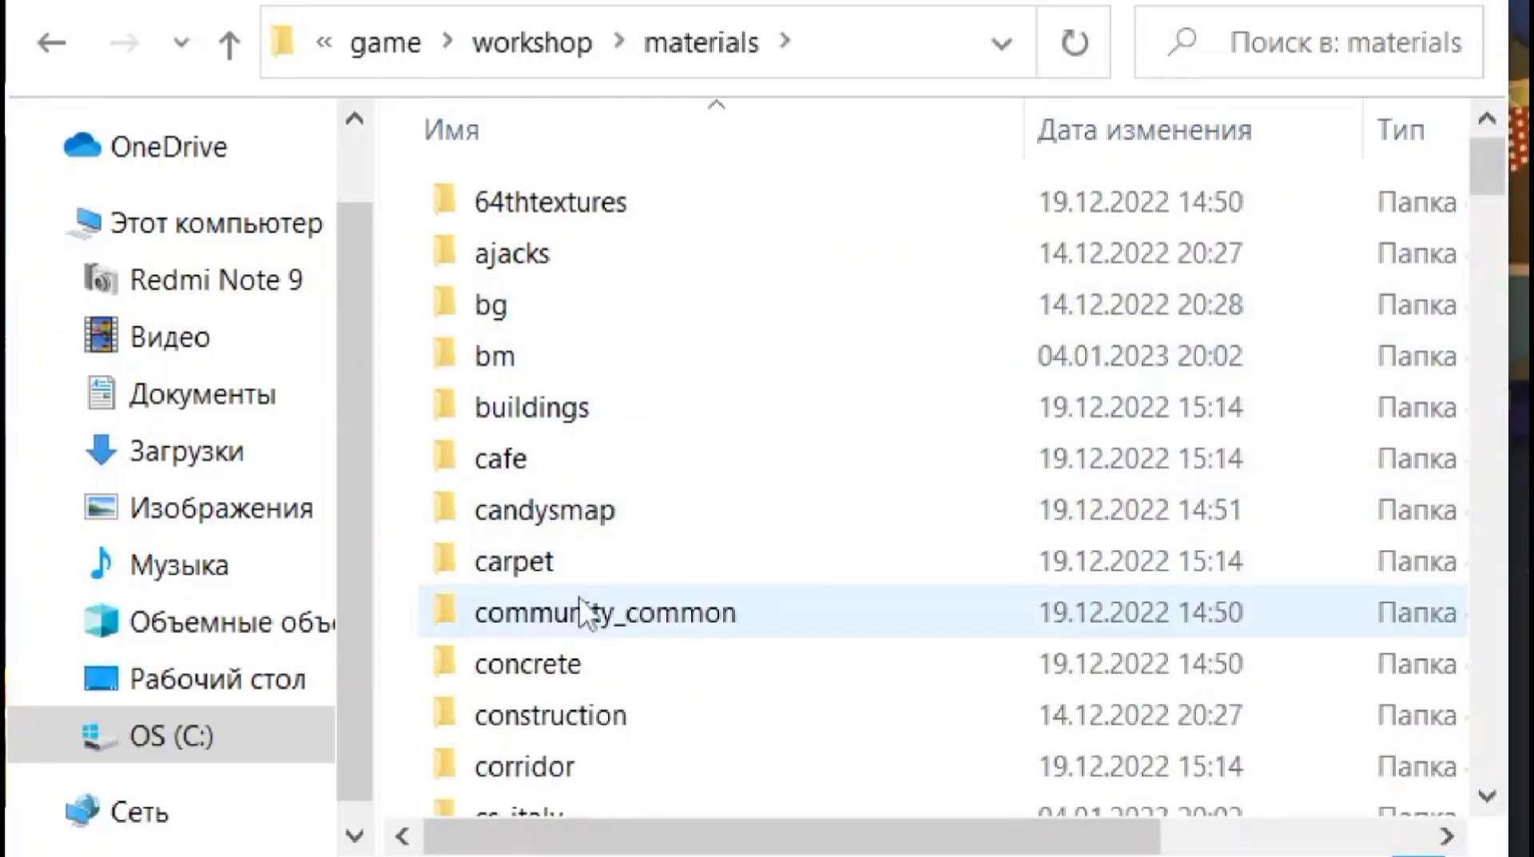
scroll(583, 614, down, 5)
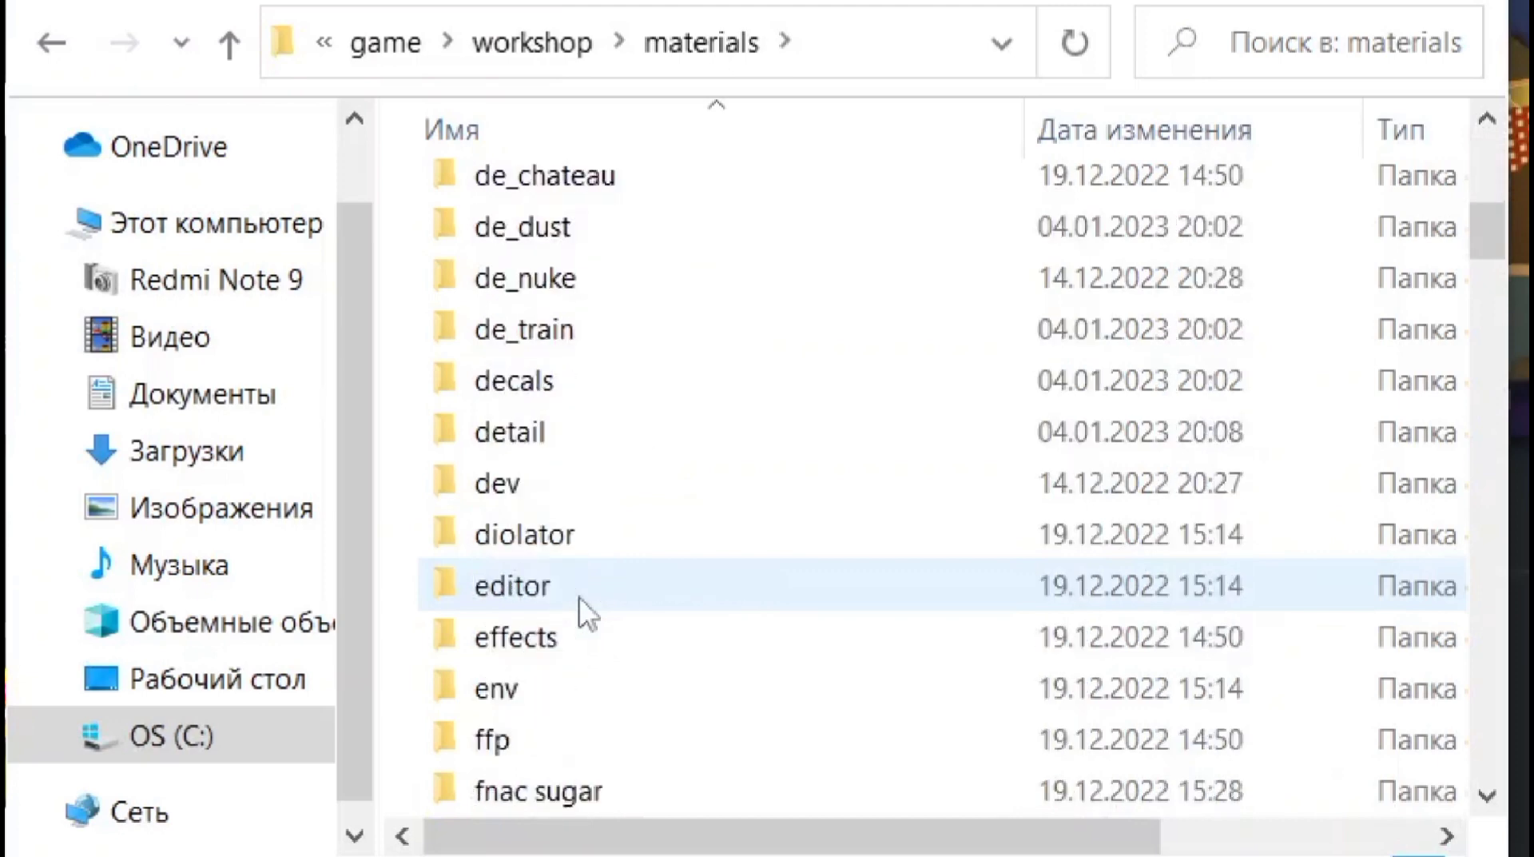
scroll(578, 596, down, 2)
scroll(579, 596, down, 6)
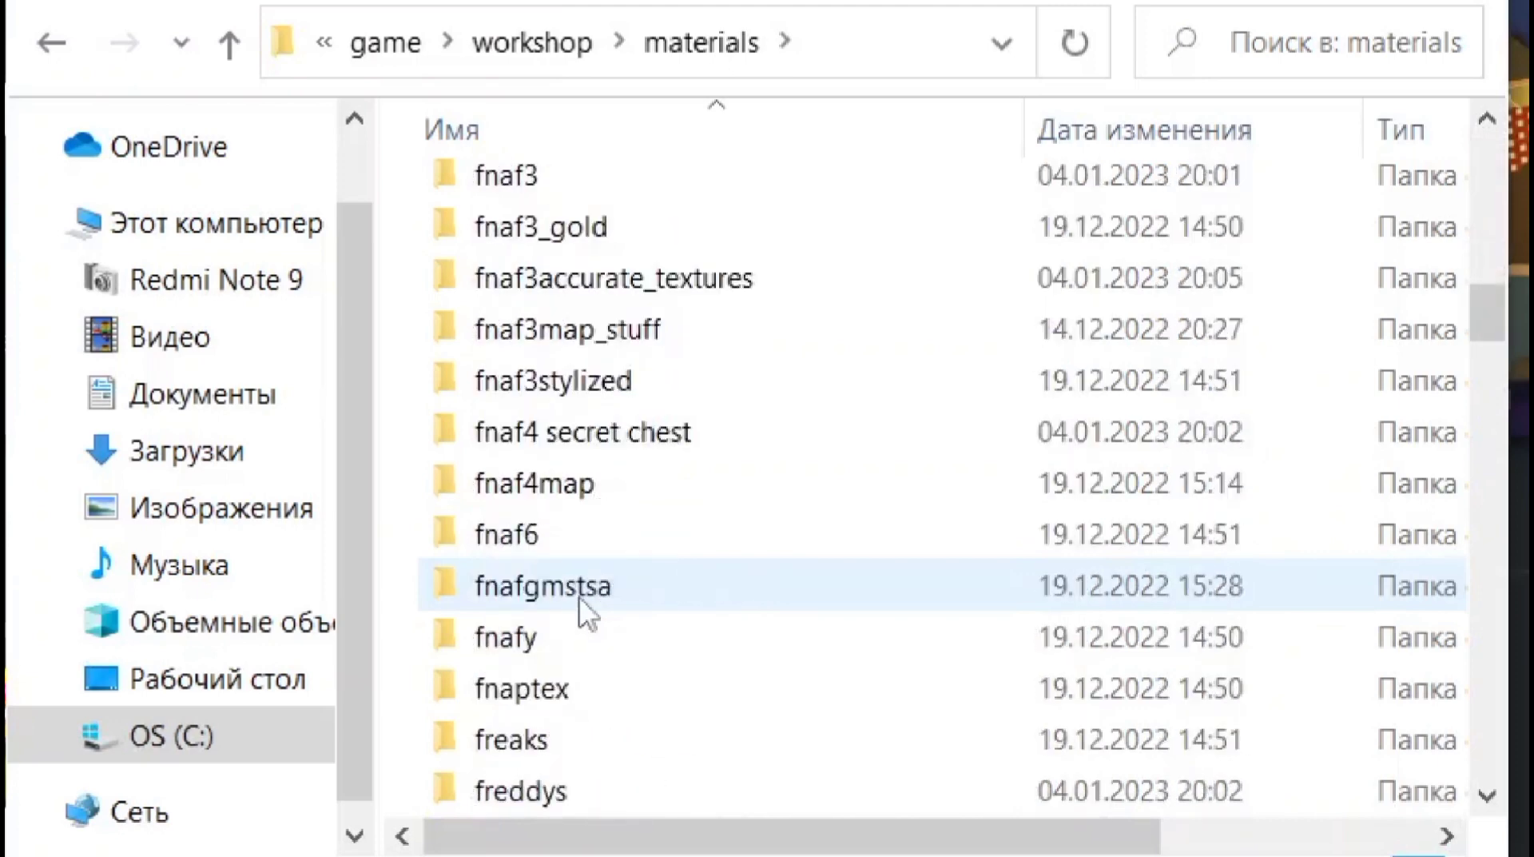
scroll(578, 597, down, 1)
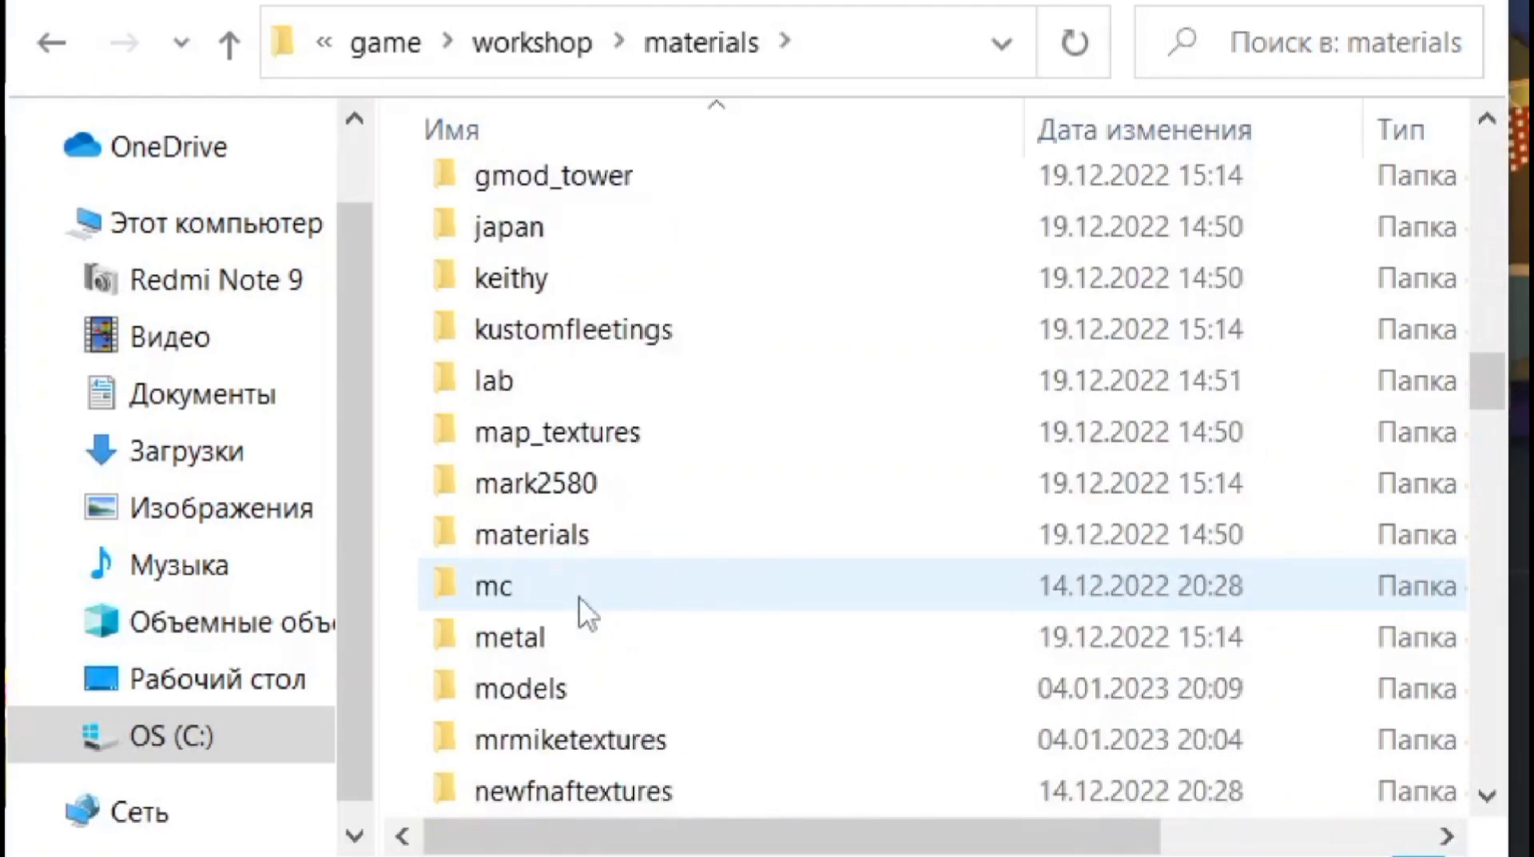
double_click(567, 697)
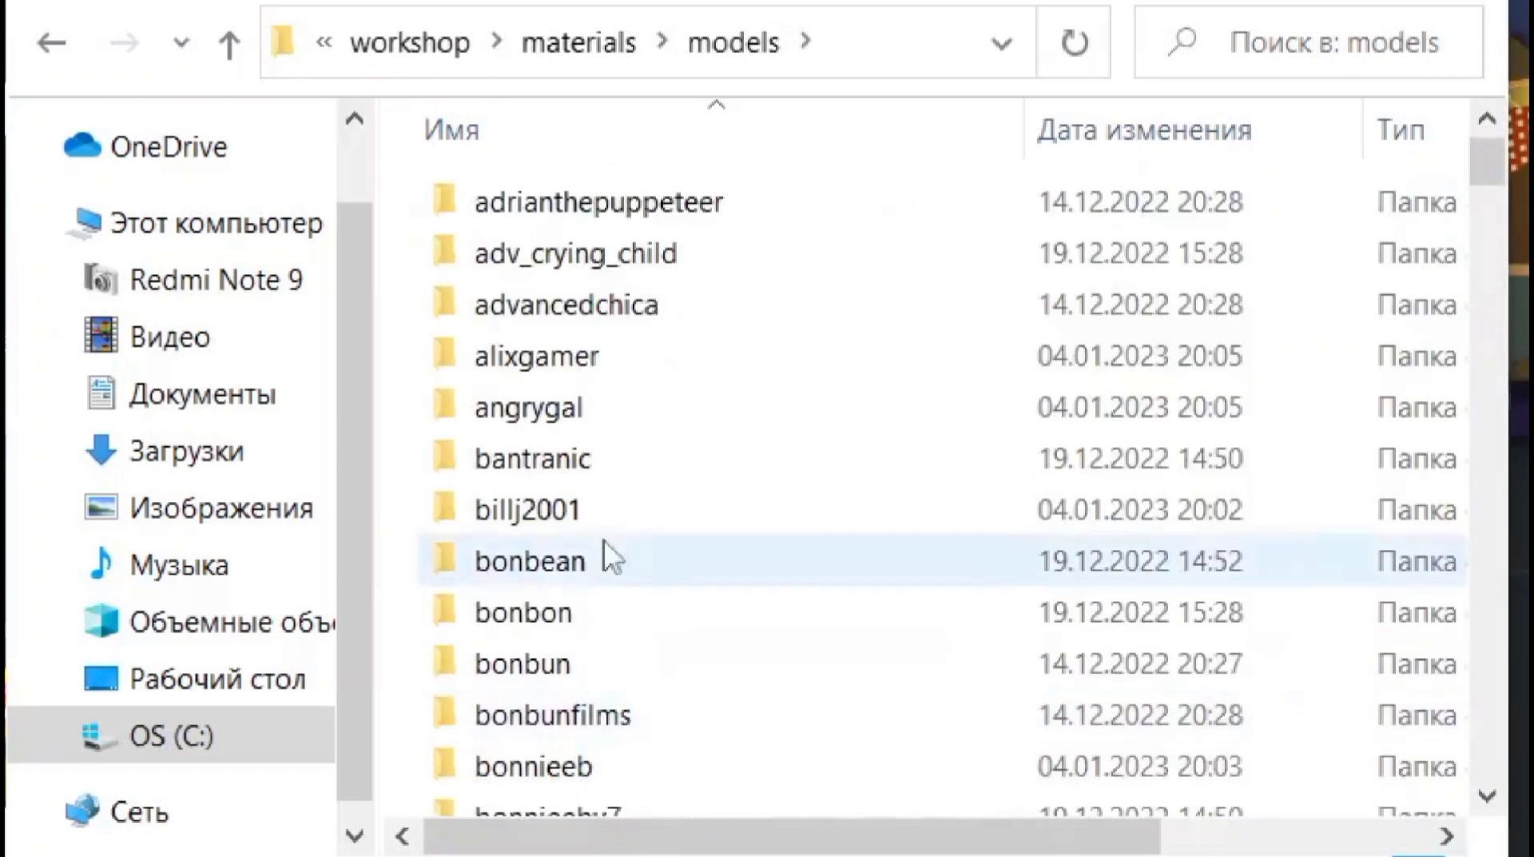
Find the nikson folder among the material models and open its sbonnie texture folder
scroll(628, 406, down, 1)
scroll(628, 407, down, 6)
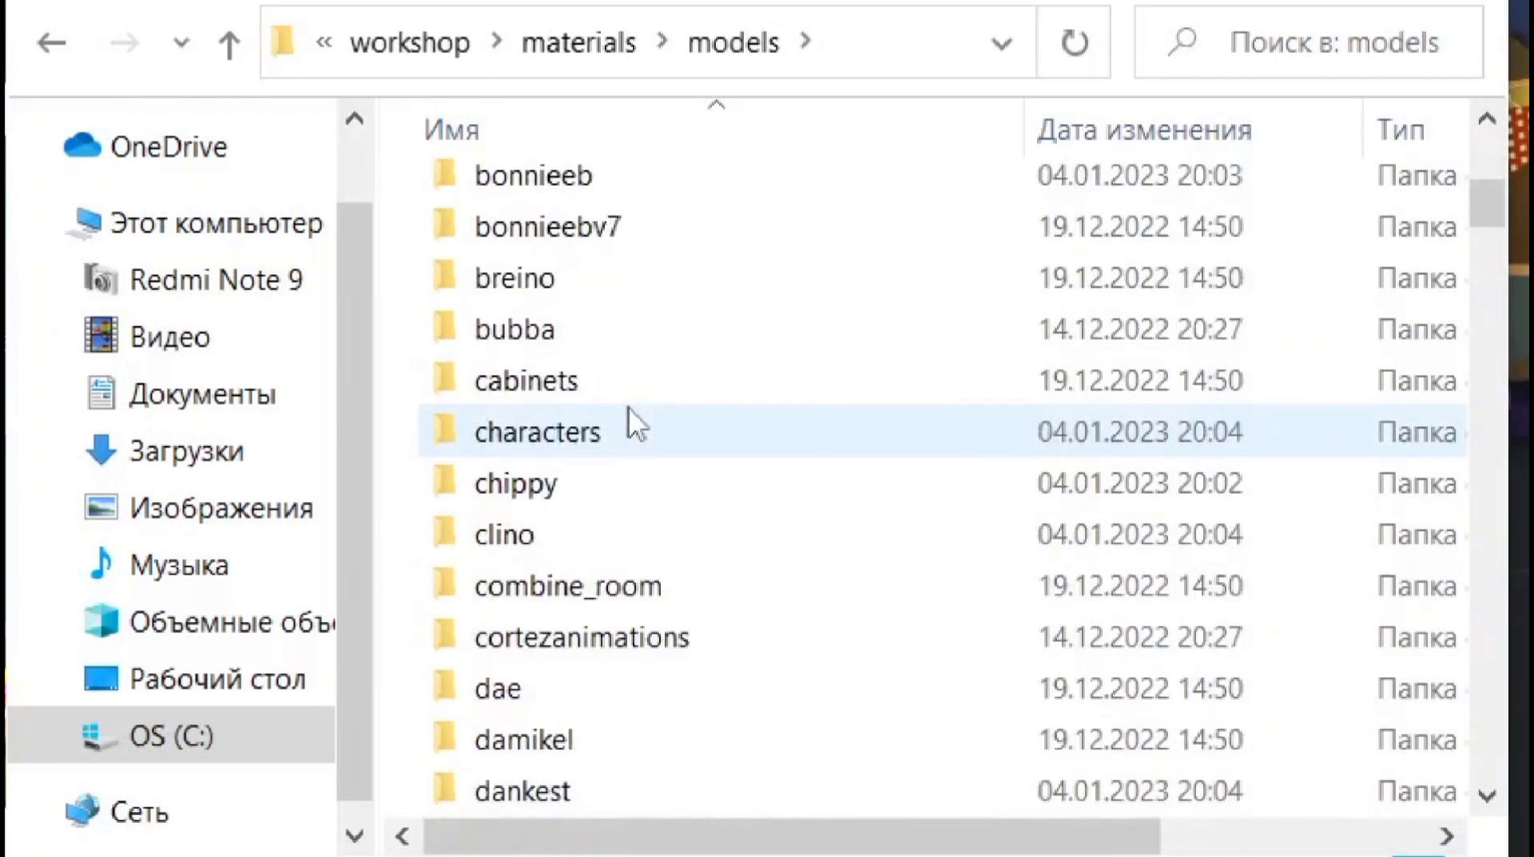
scroll(628, 408, down, 6)
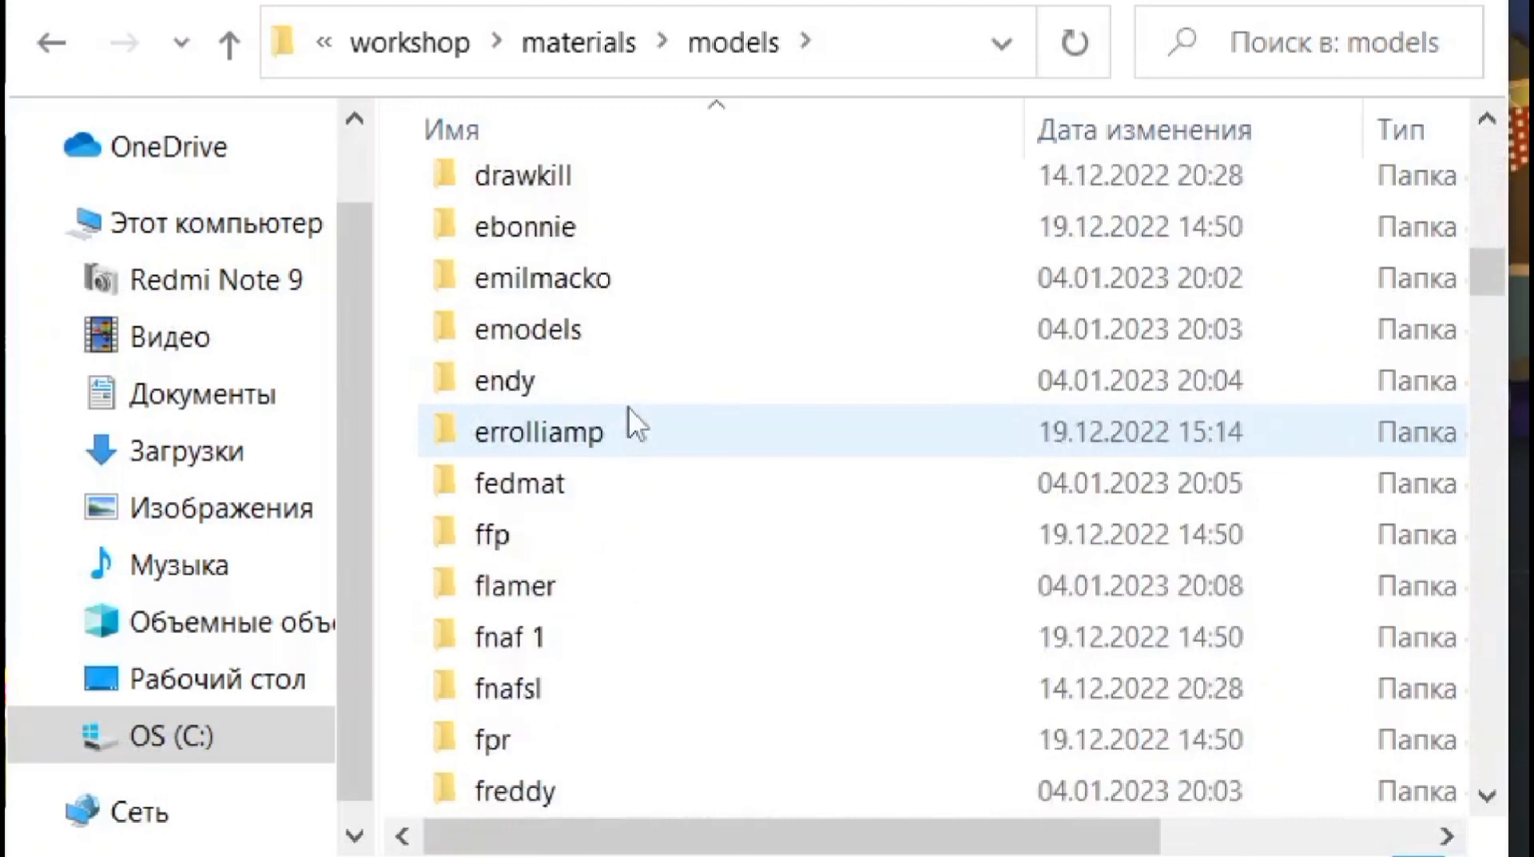
scroll(628, 406, down, 2)
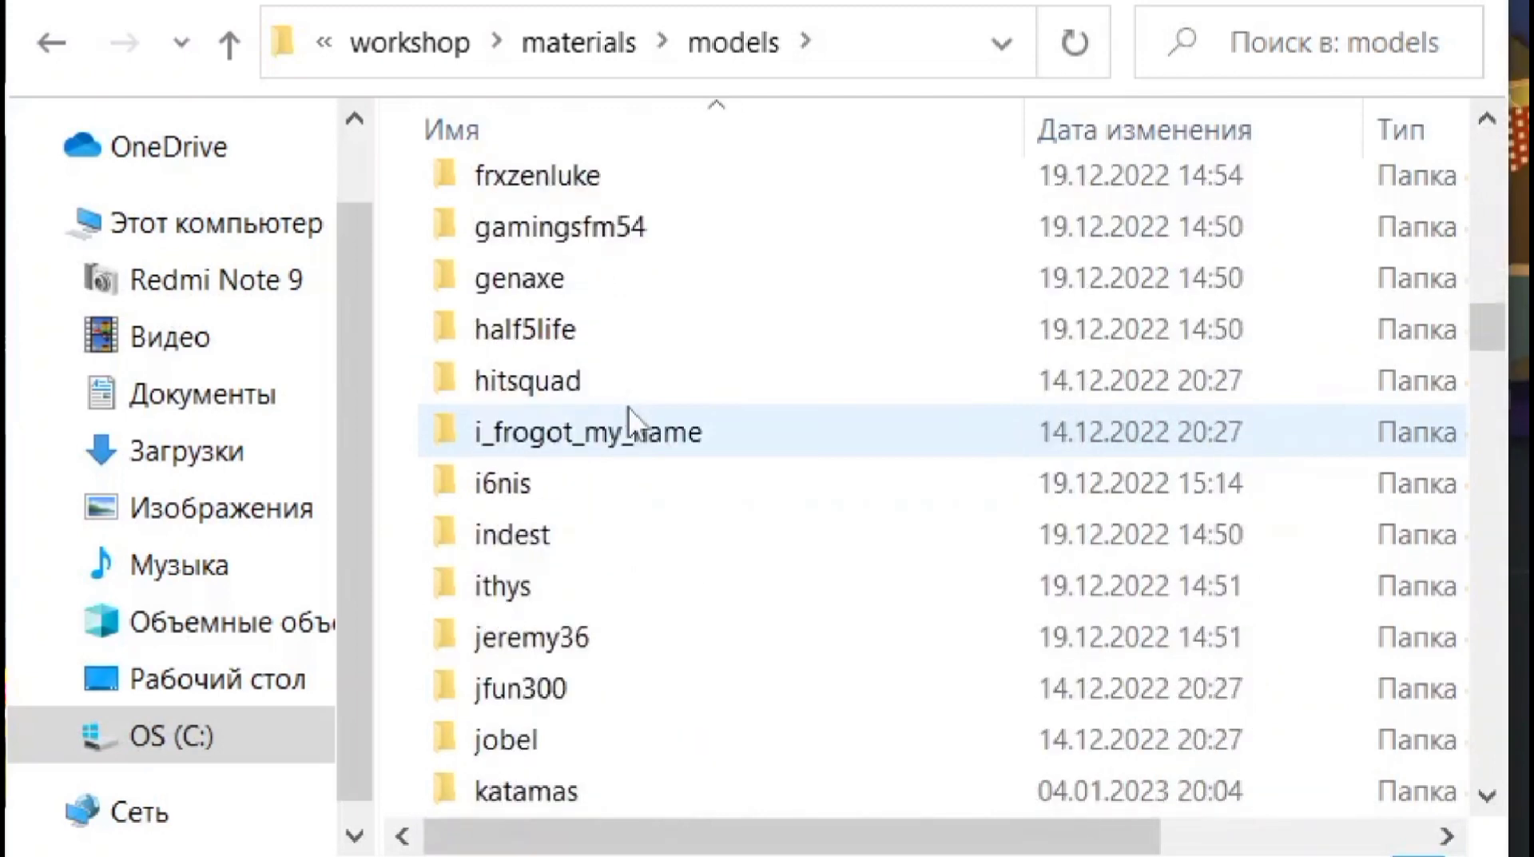
scroll(628, 406, down, 1)
scroll(628, 408, down, 3)
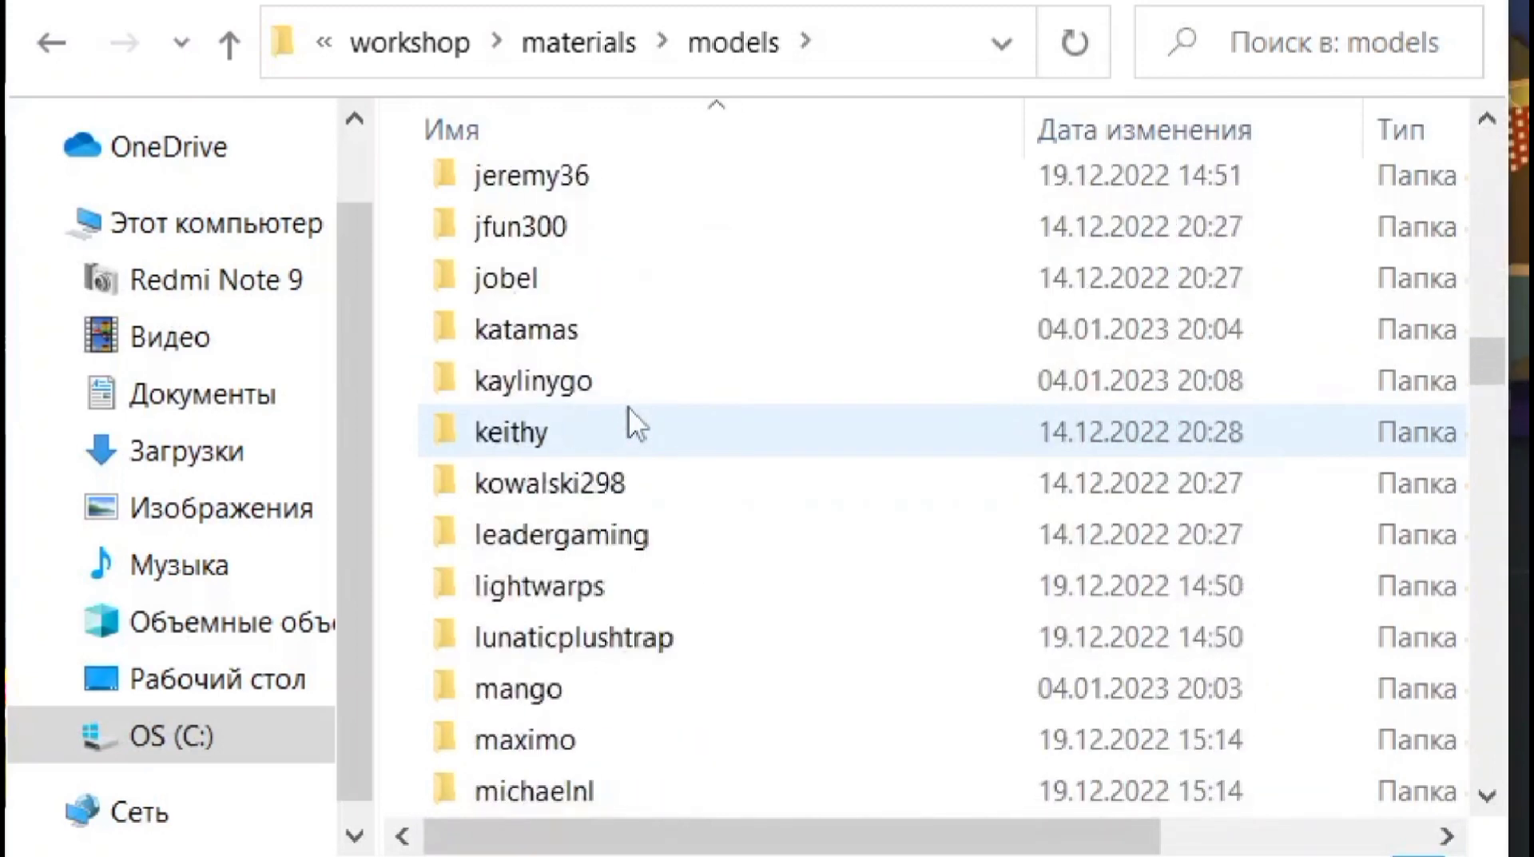
scroll(626, 436, down, 2)
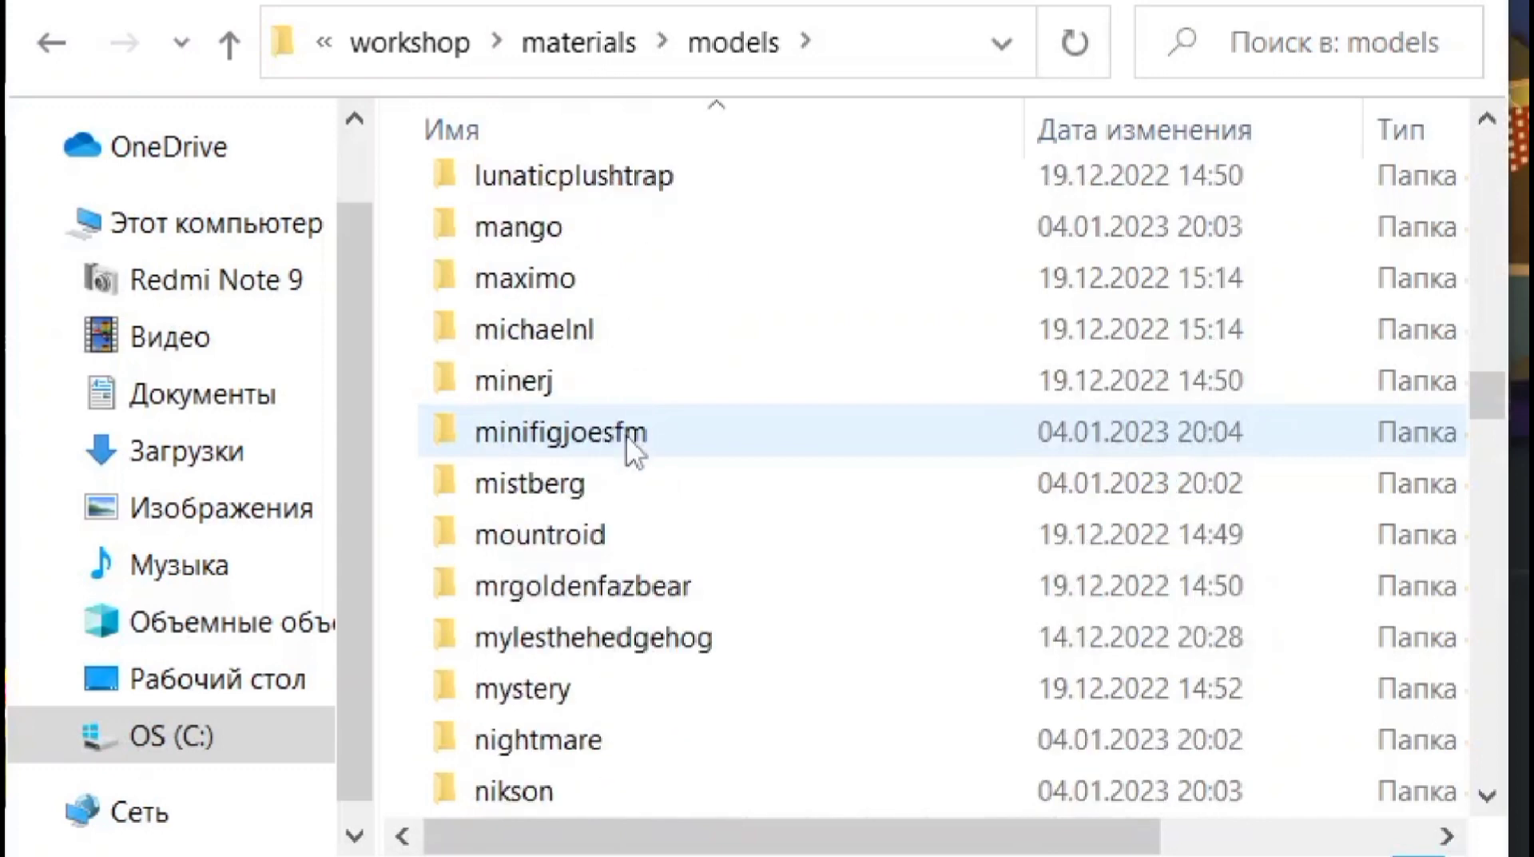
scroll(628, 438, down, 1)
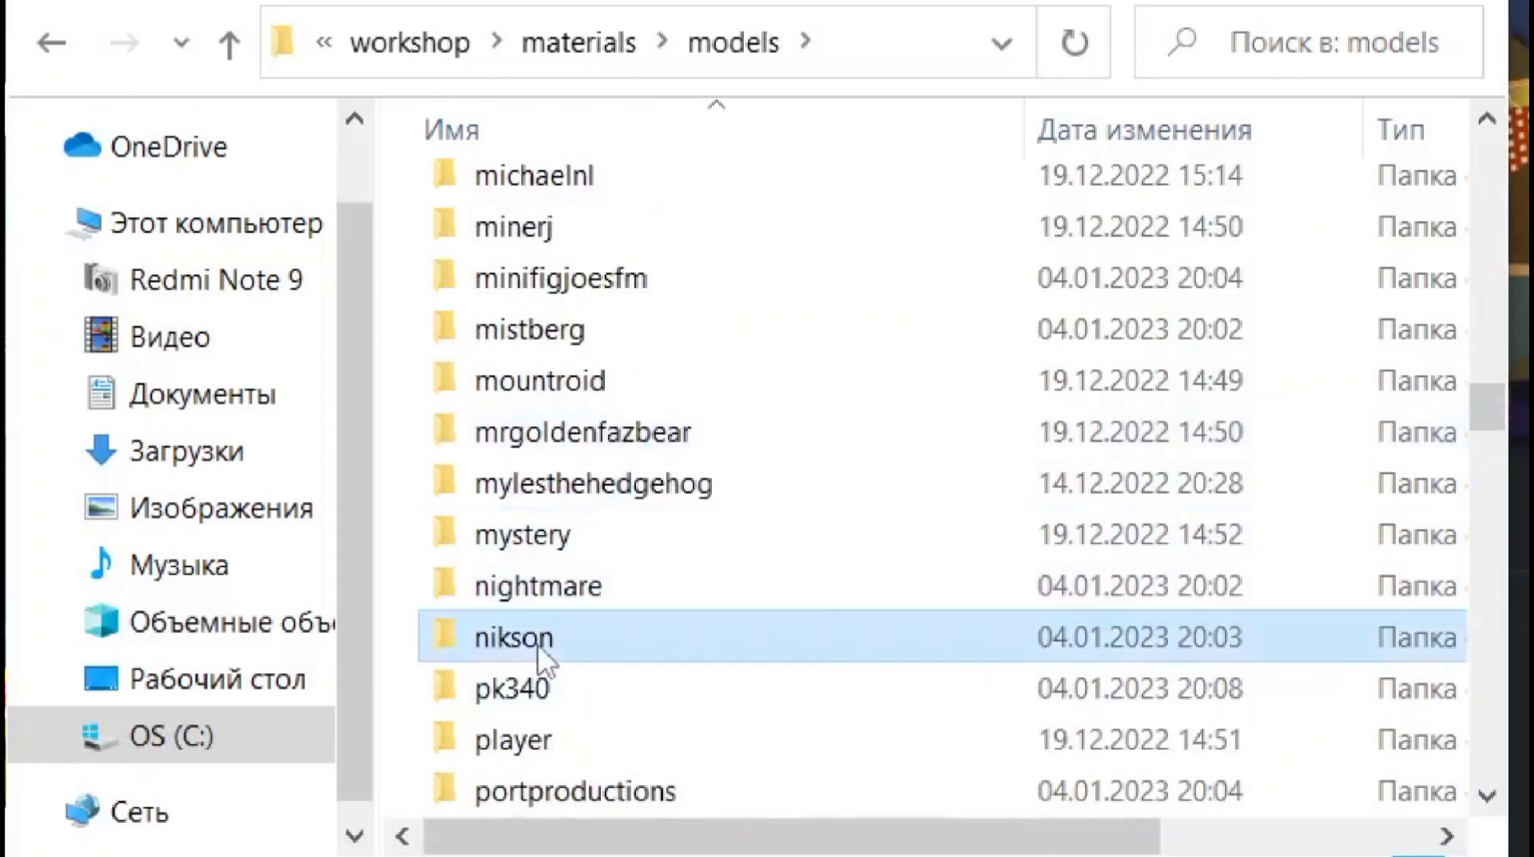
double_click(583, 661)
double_click(556, 281)
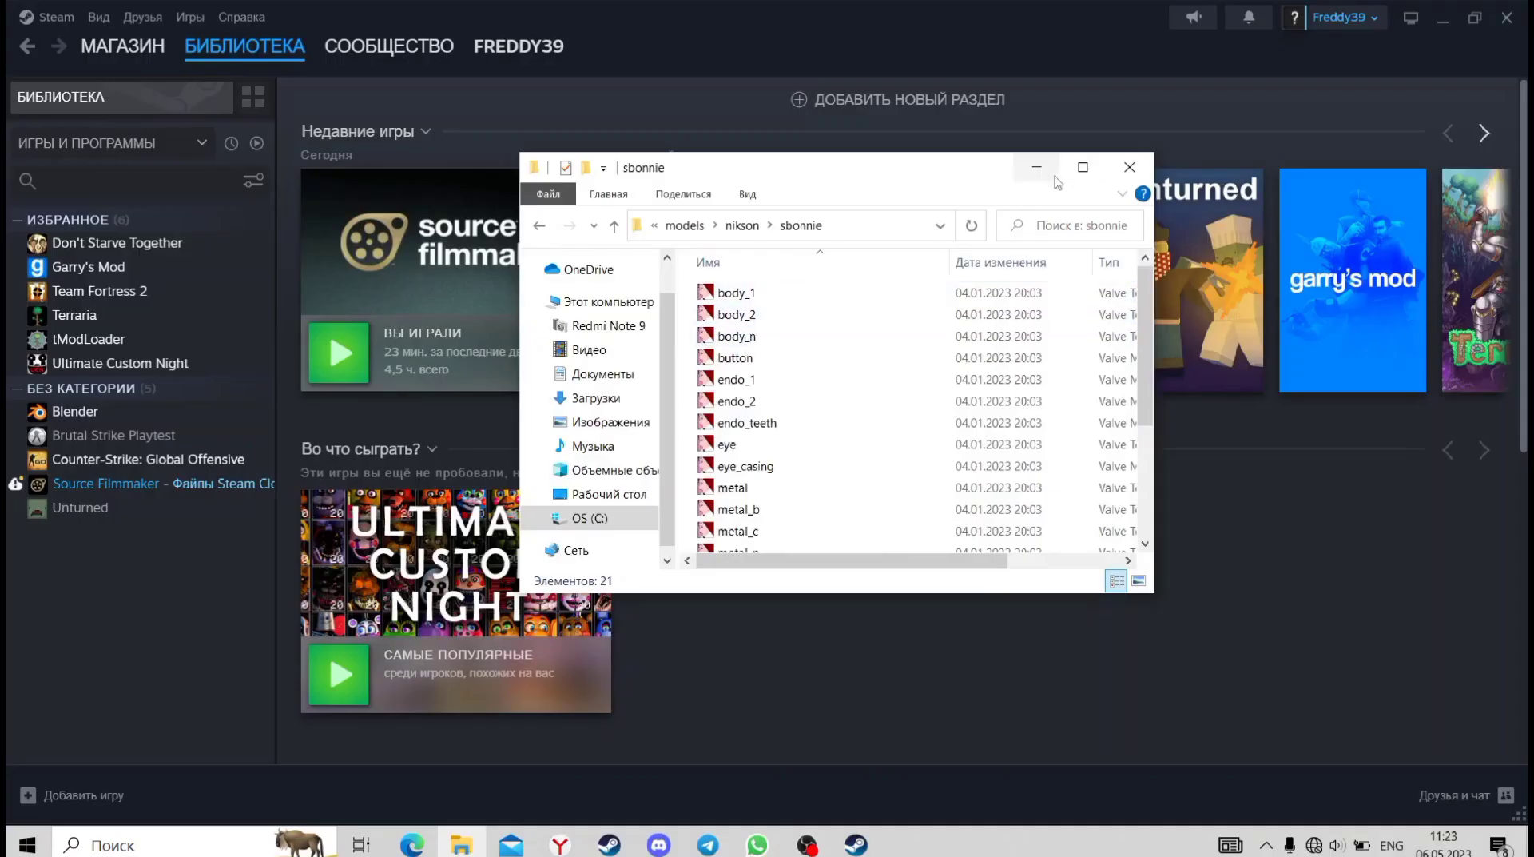
Open the body_1 texture from the sbonnie folder in VTFEdit and start exporting it
double_click(1080, 164)
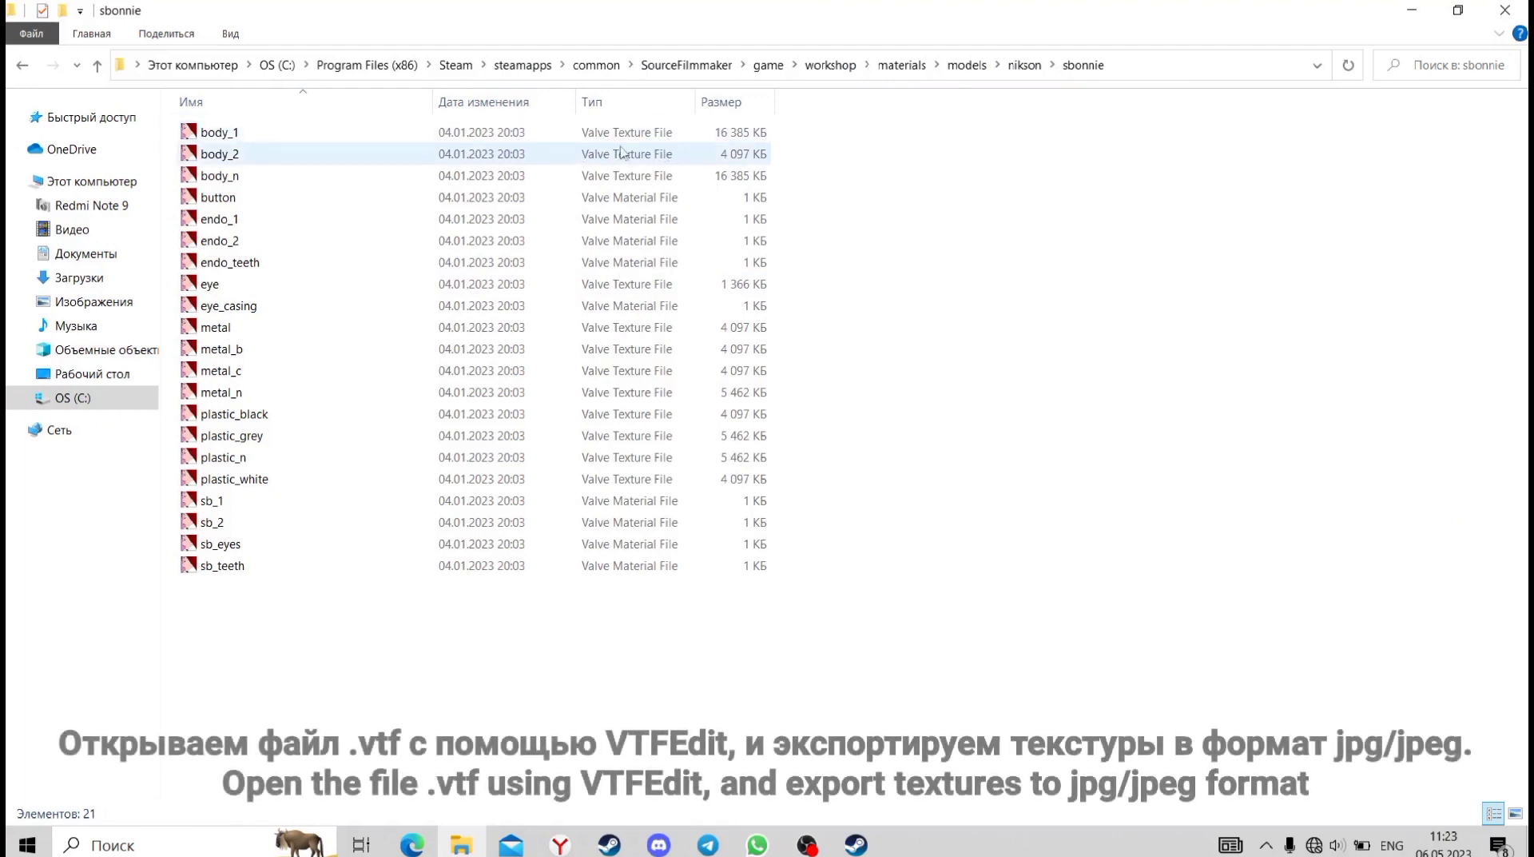
double_click(311, 135)
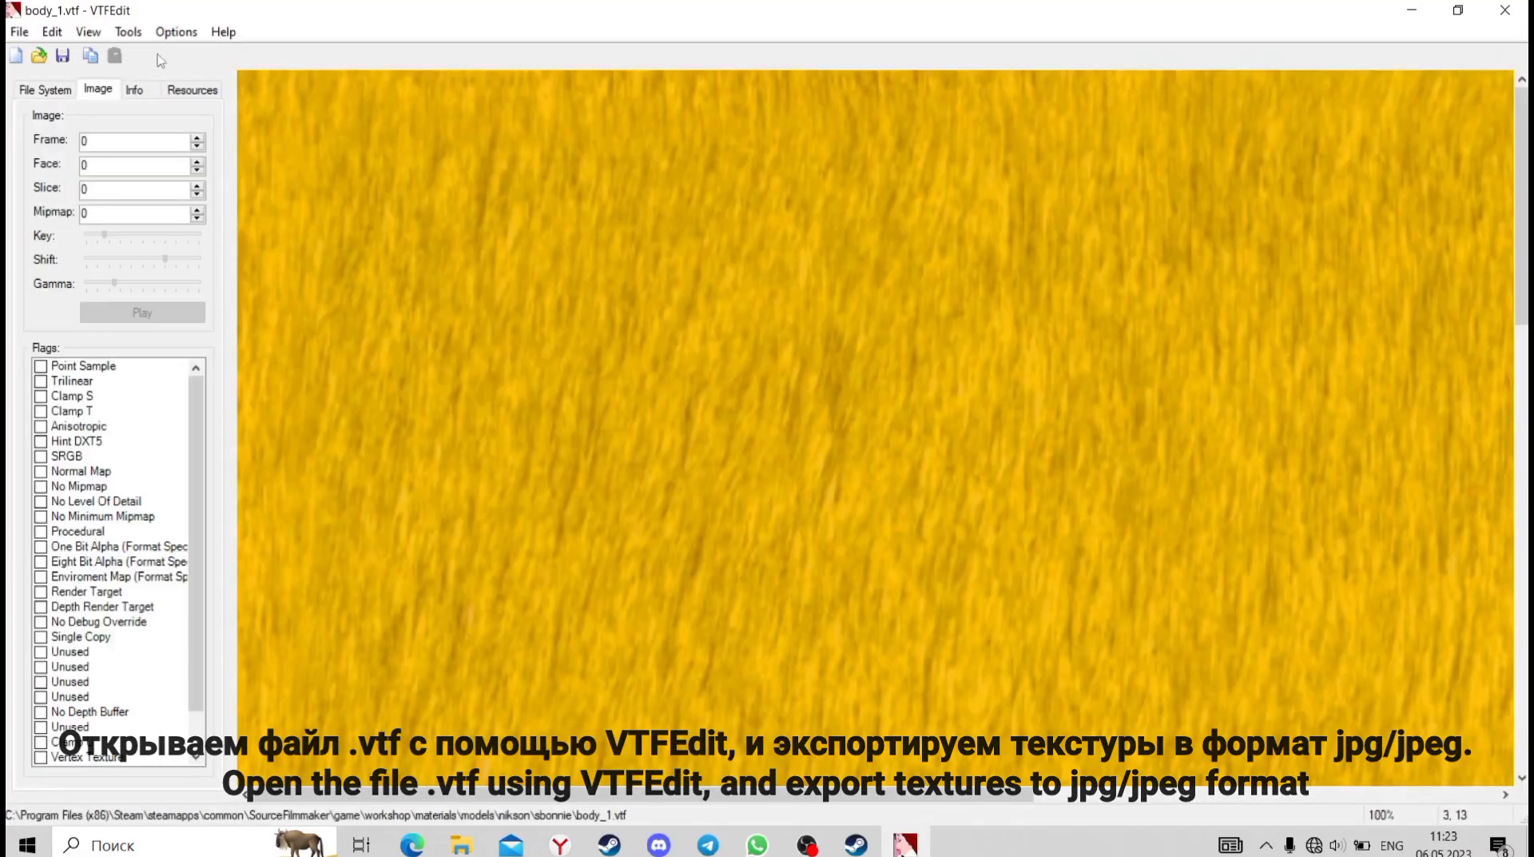
click(19, 32)
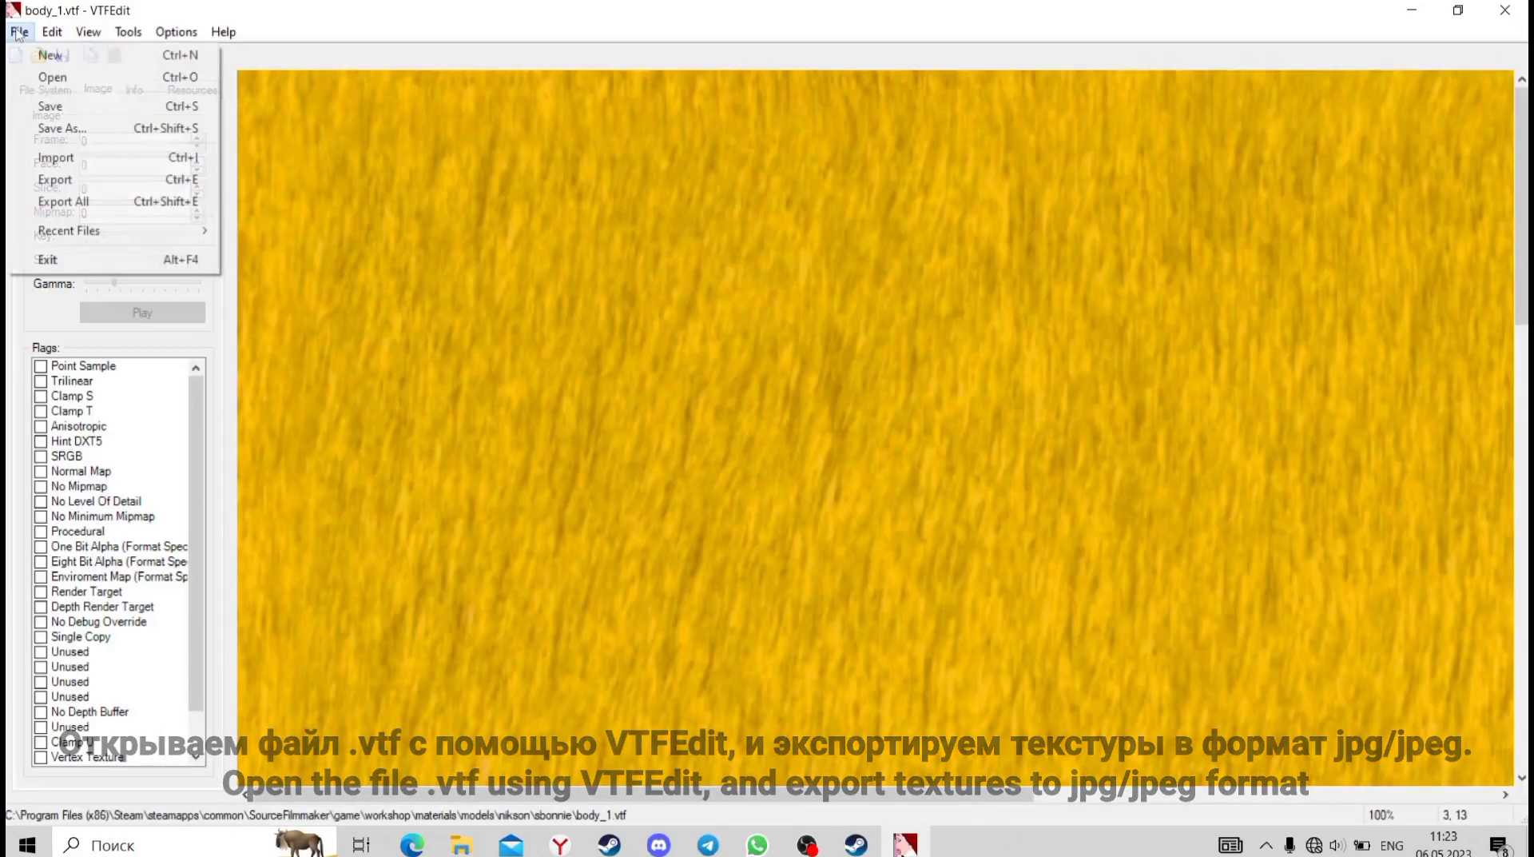
click(68, 182)
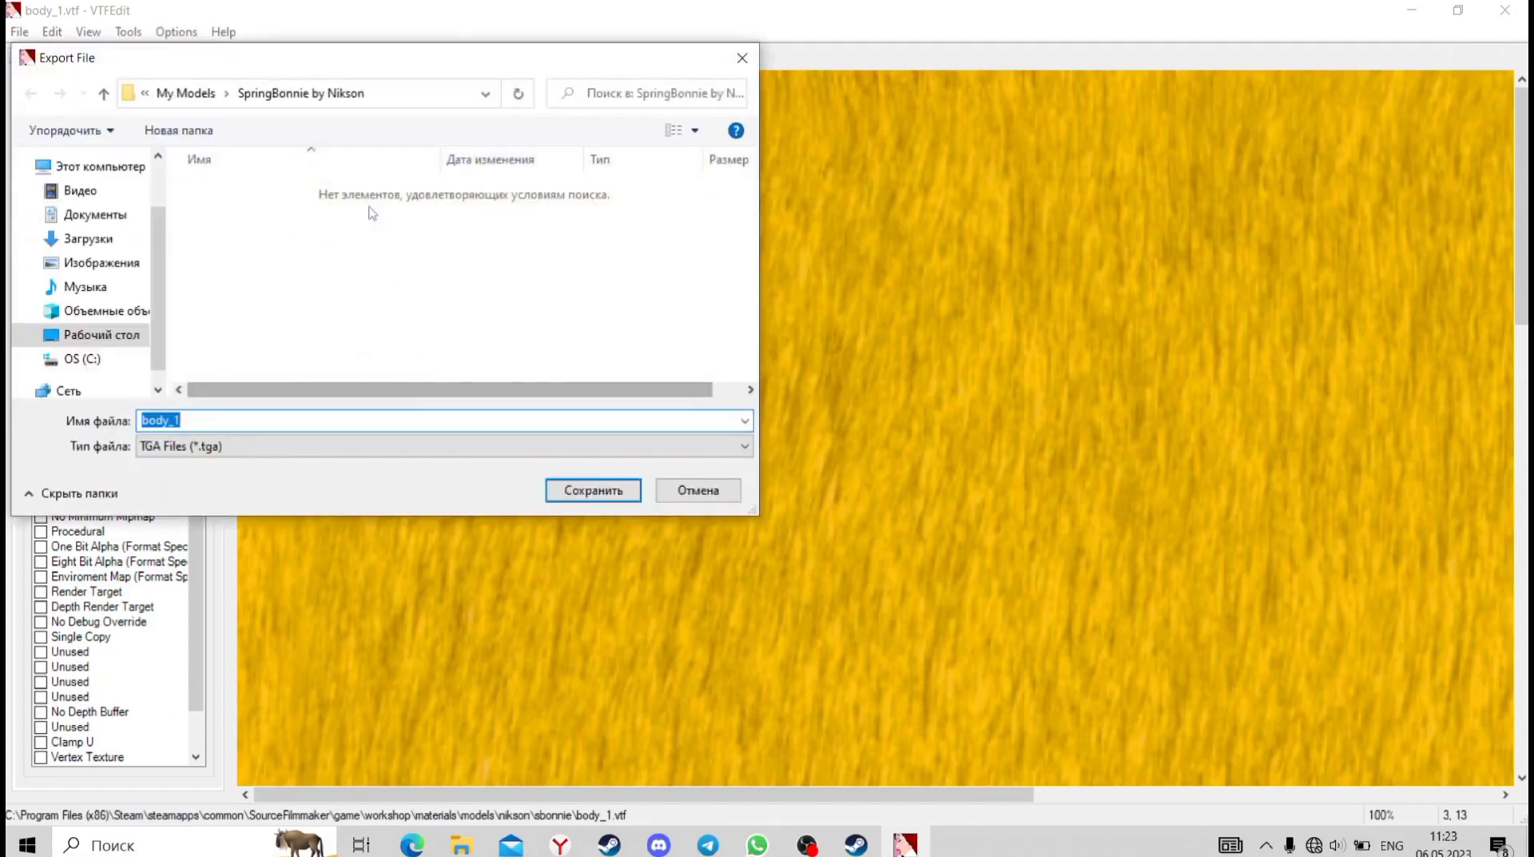
Export body_1 as a JPEG file into the Springbonnie by Nikson folder under My Models on the desktop
click(108, 334)
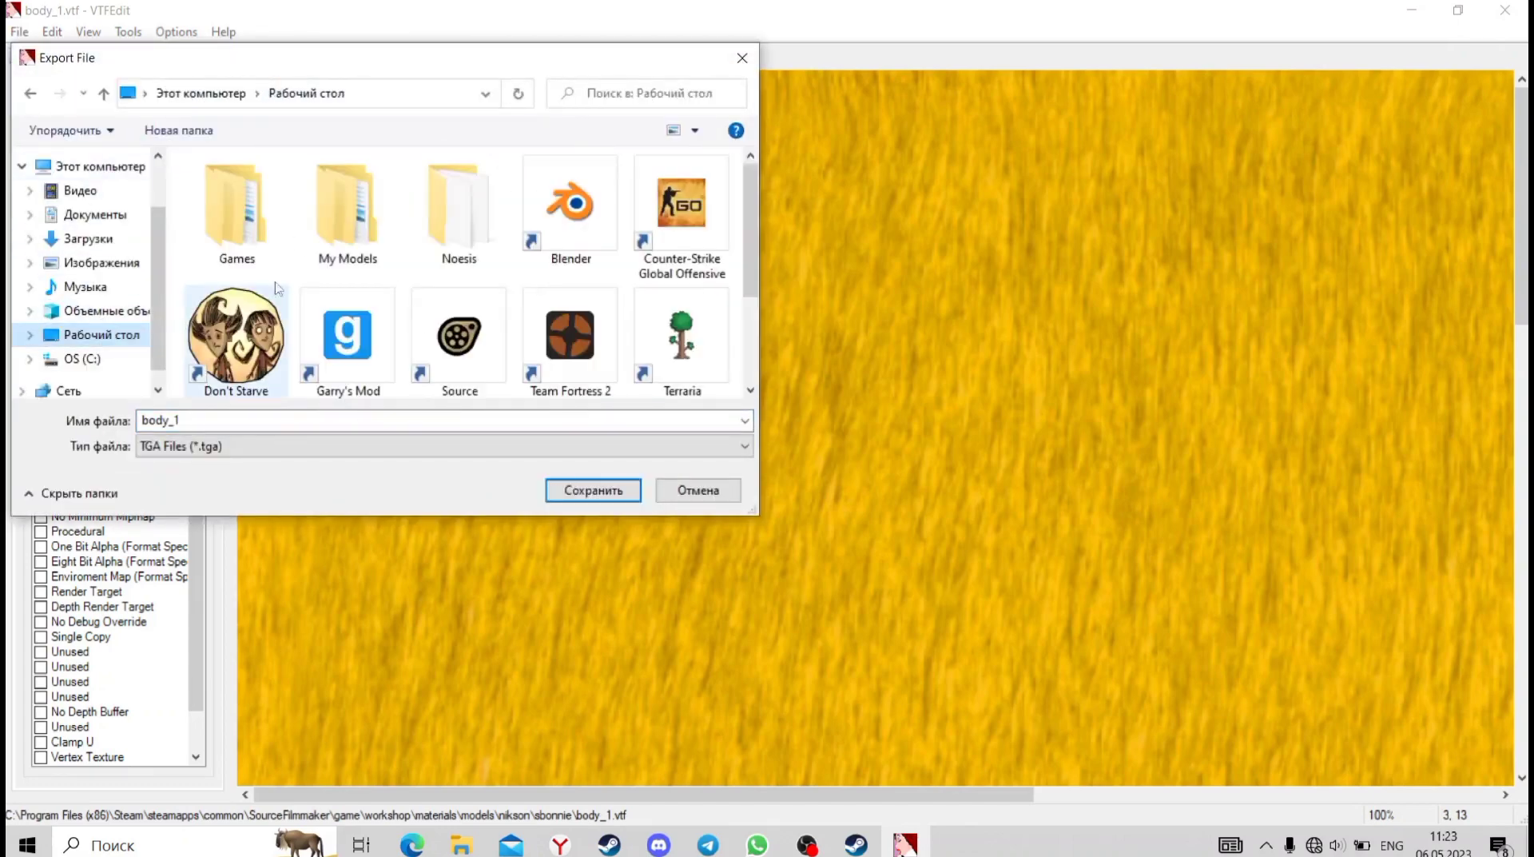
double_click(358, 212)
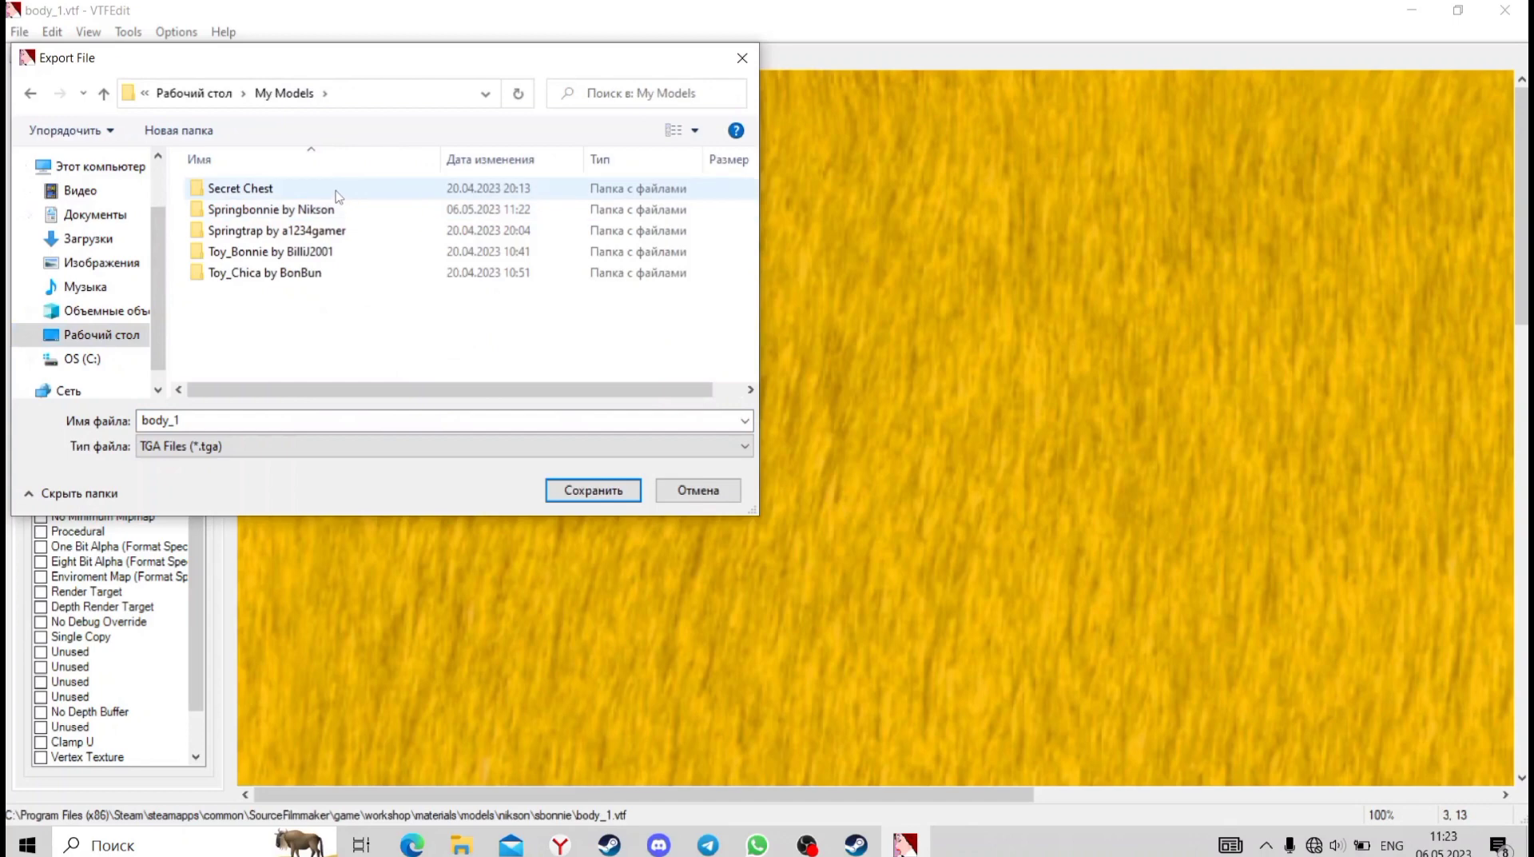
double_click(318, 211)
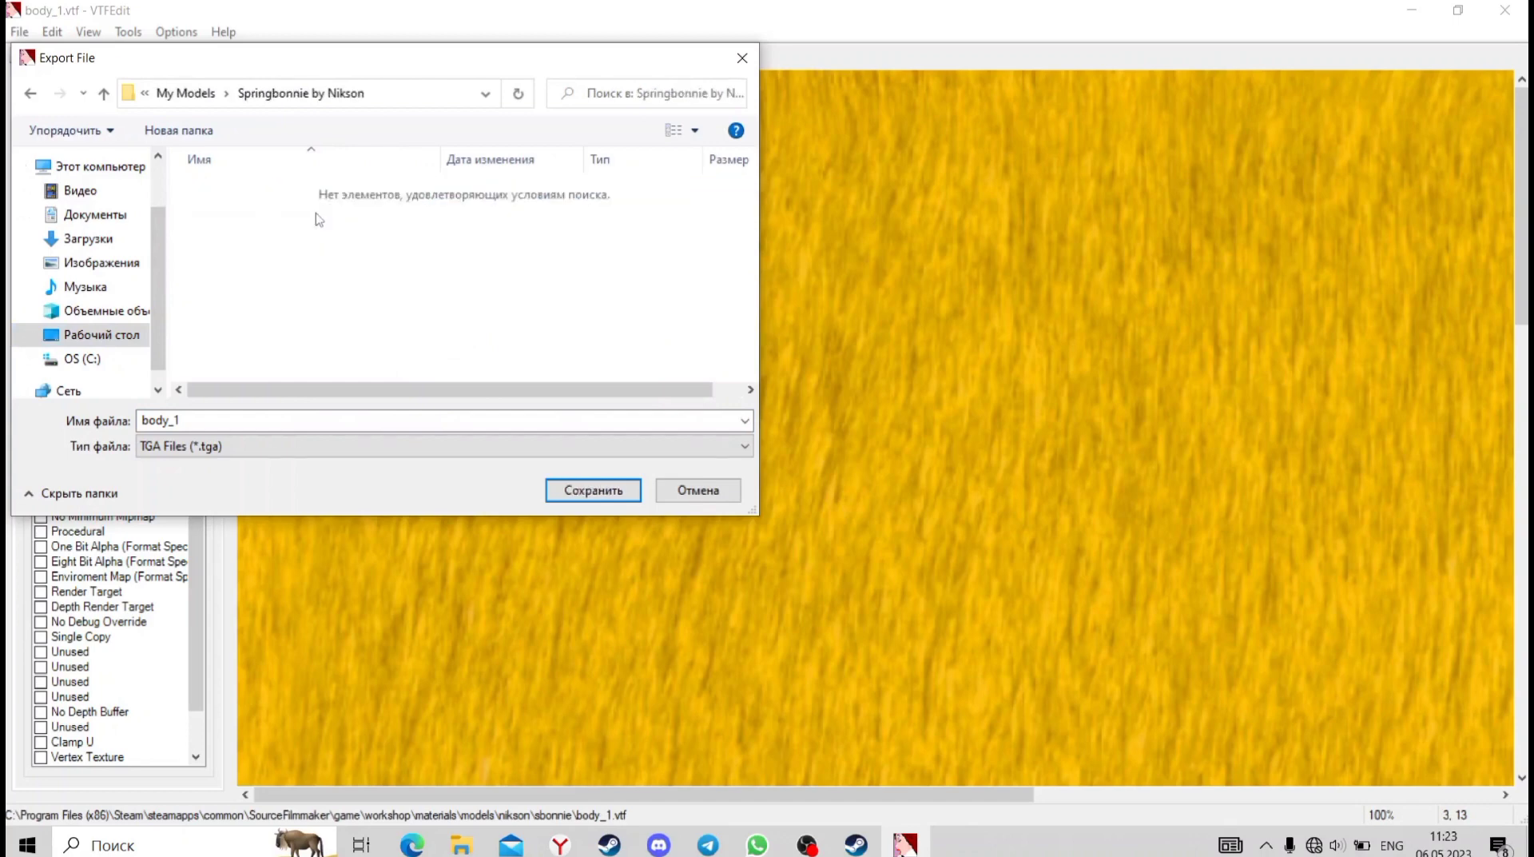
click(240, 446)
click(237, 481)
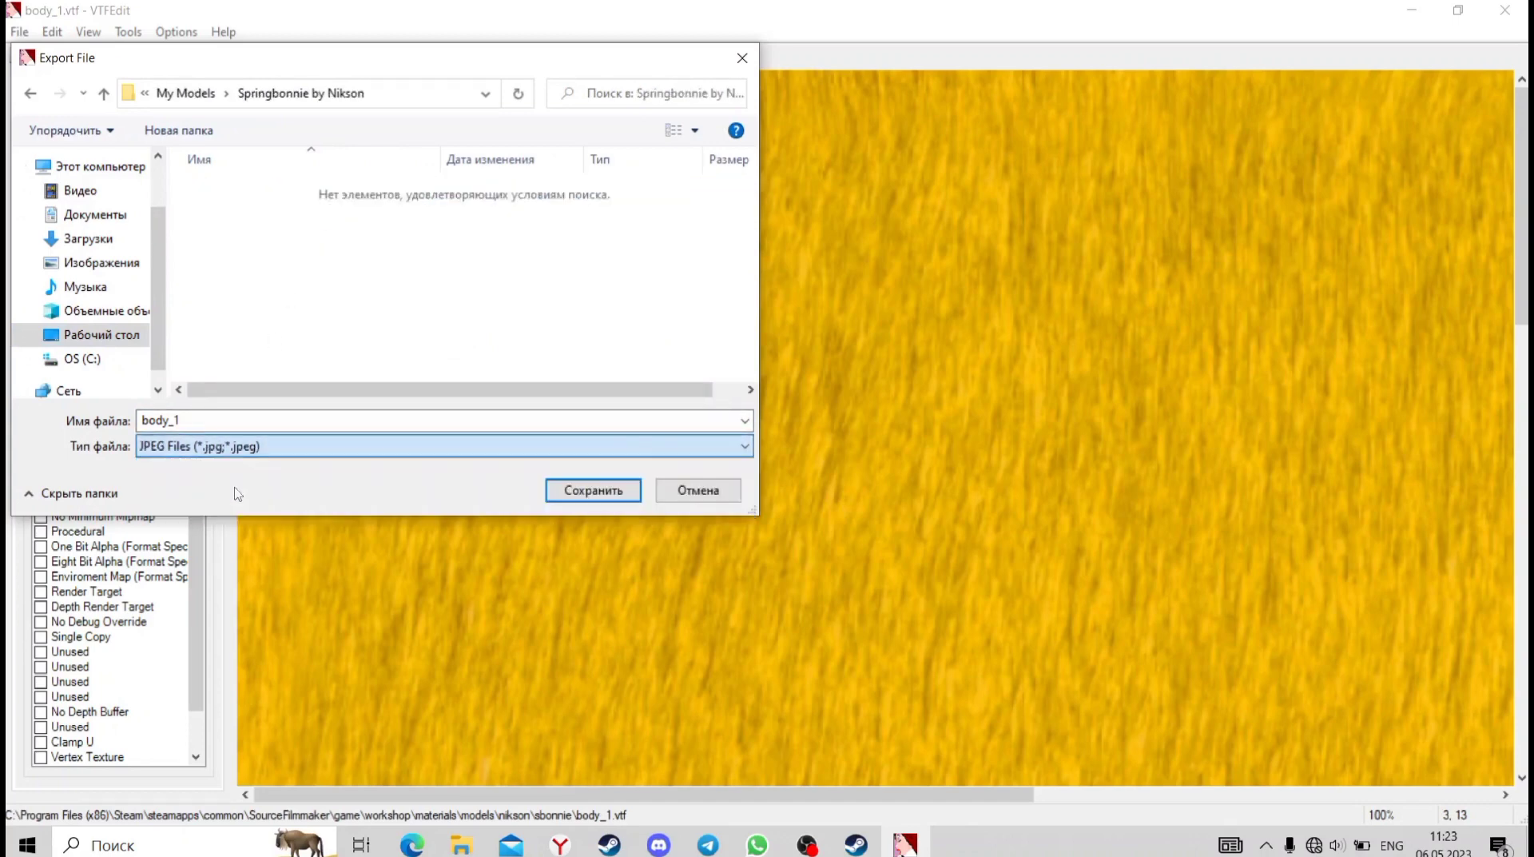
click(605, 501)
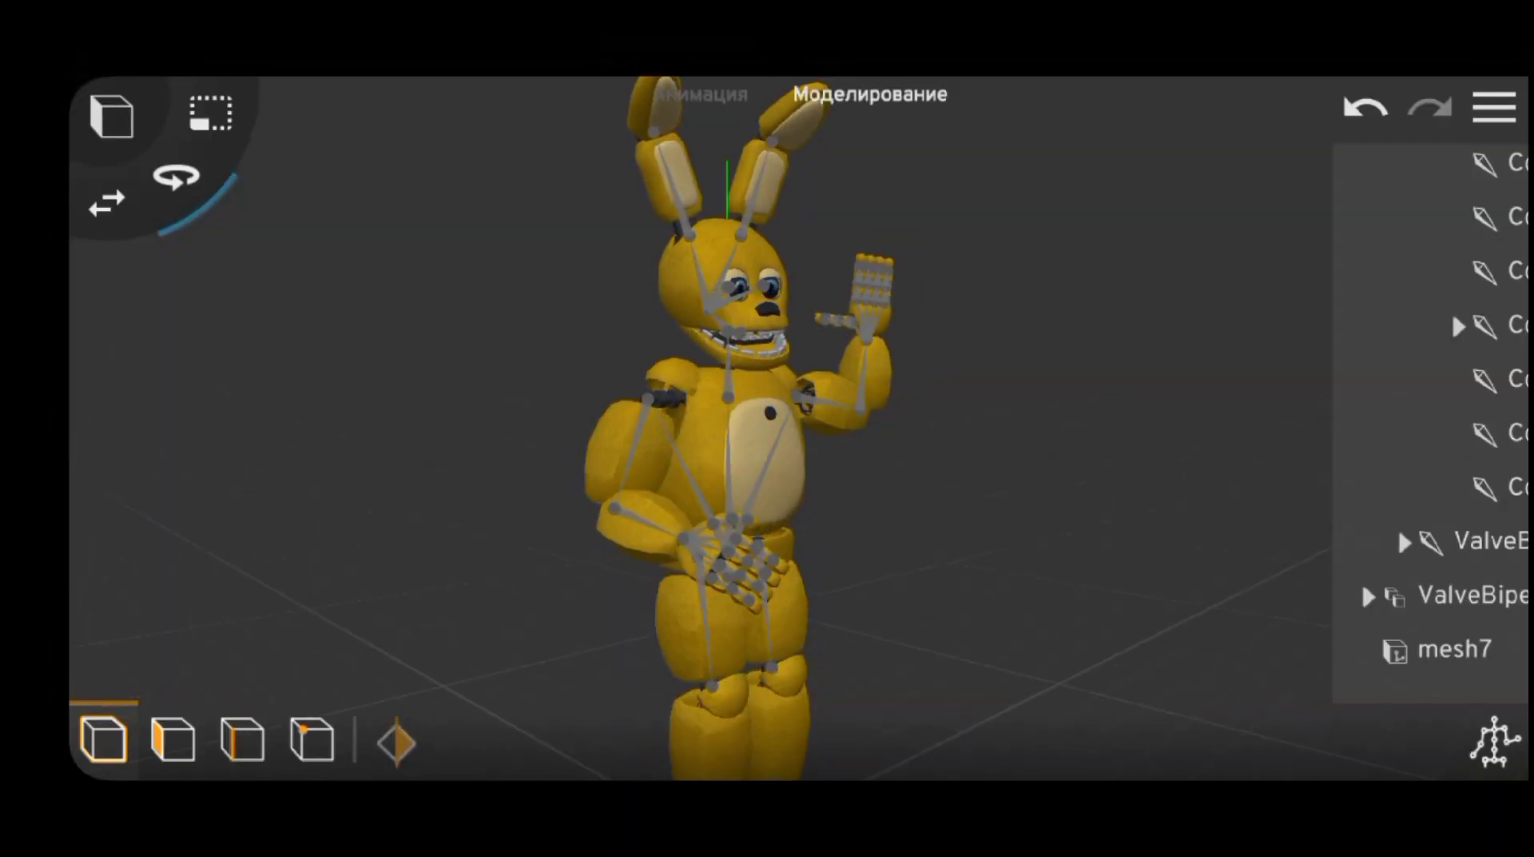
In the mobile 3D modelling app, bend the thumb of the rabbit's raised hand slightly by rotating its bones
scroll(767, 428, down, 2)
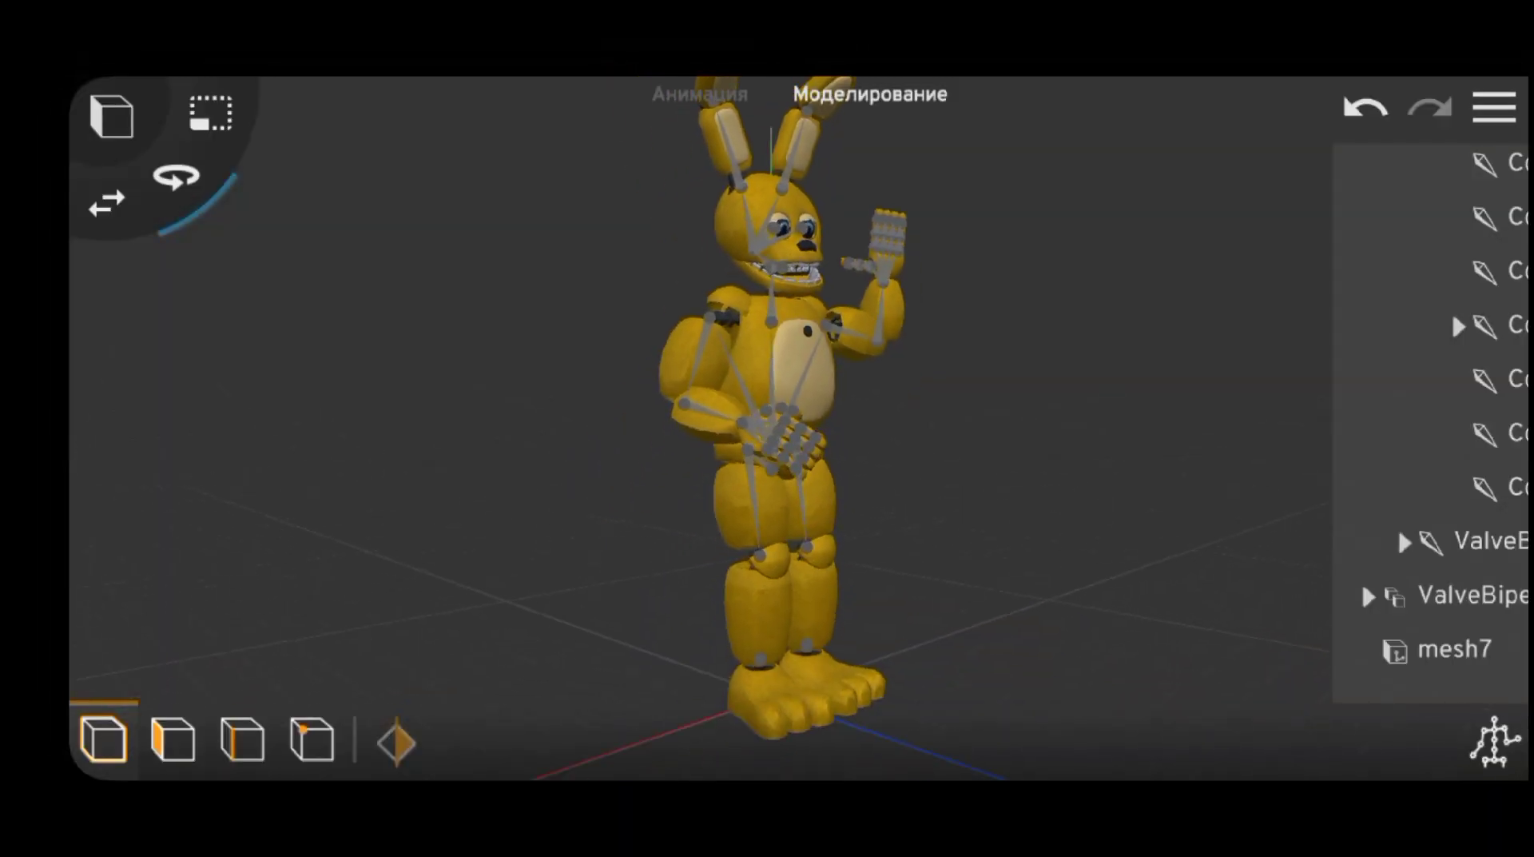
scroll(791, 427, up, 3)
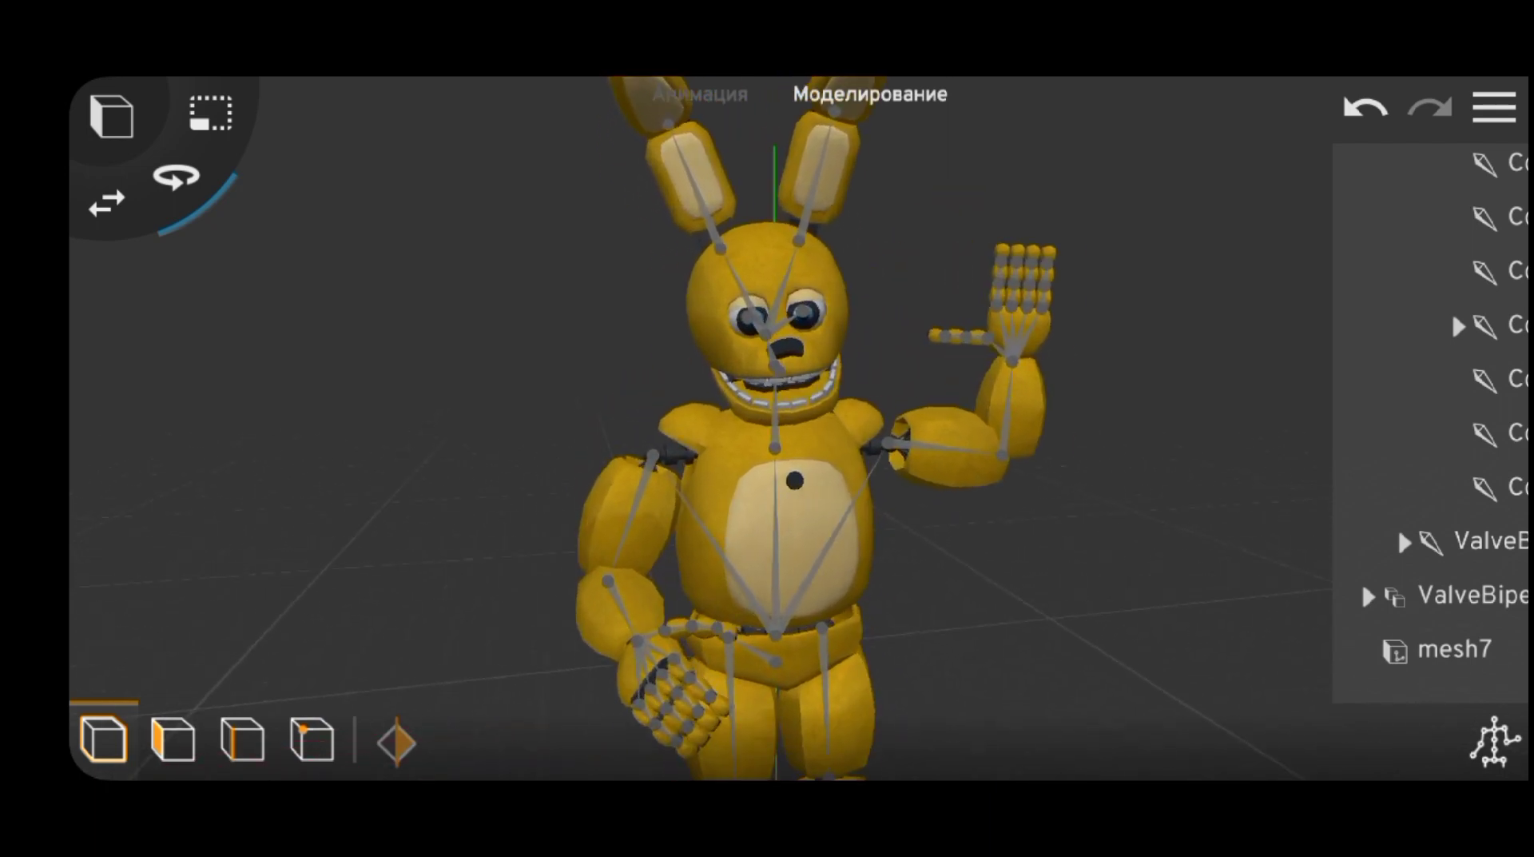
drag(767, 428, 703, 428)
scroll(767, 427, up, 3)
scroll(799, 428, up, 3)
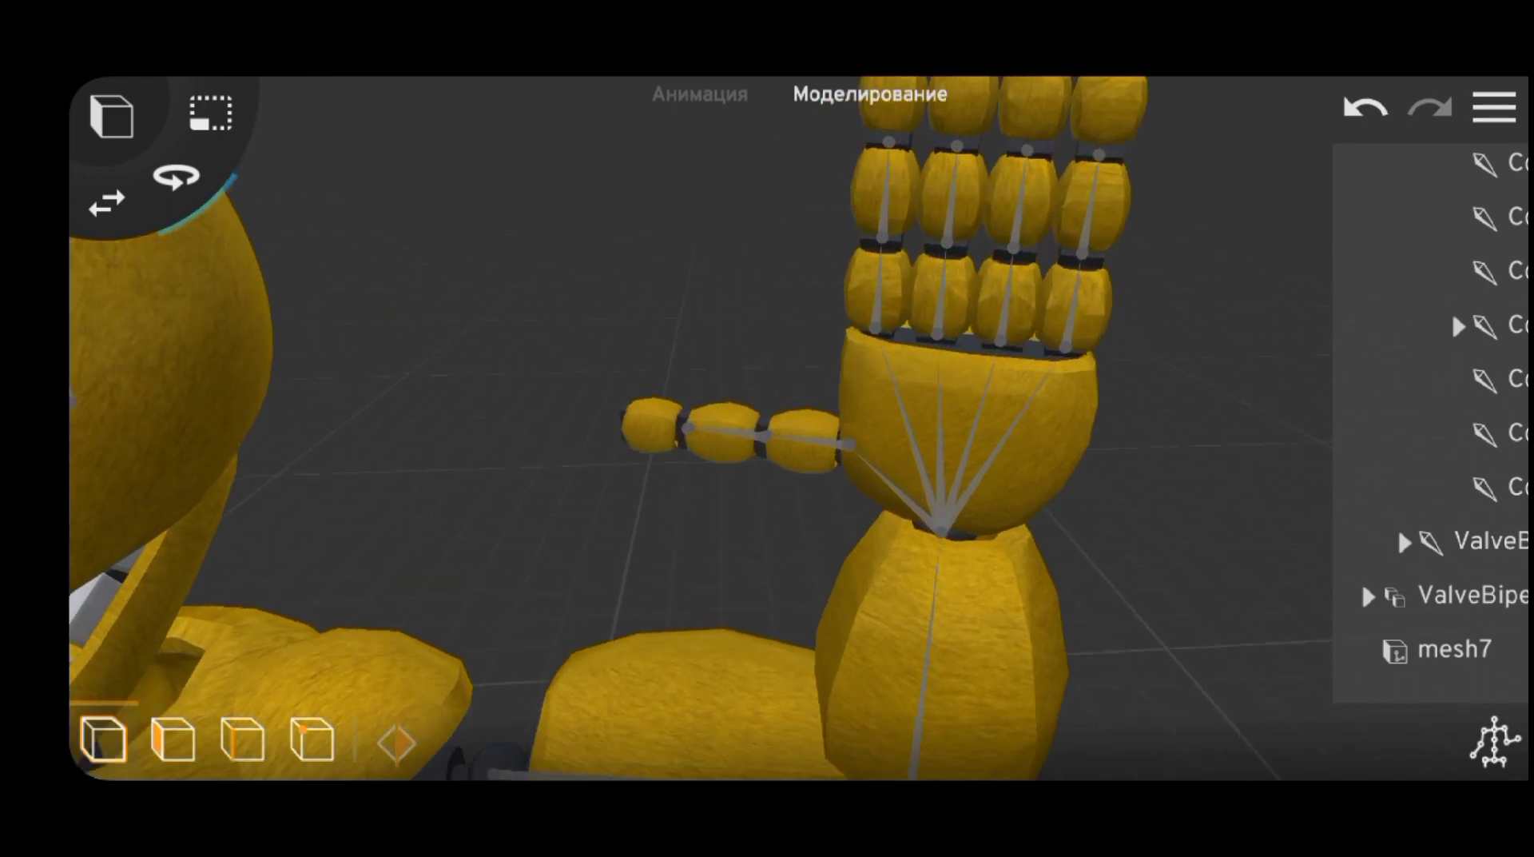
click(849, 445)
drag(831, 530, 704, 487)
click(1364, 107)
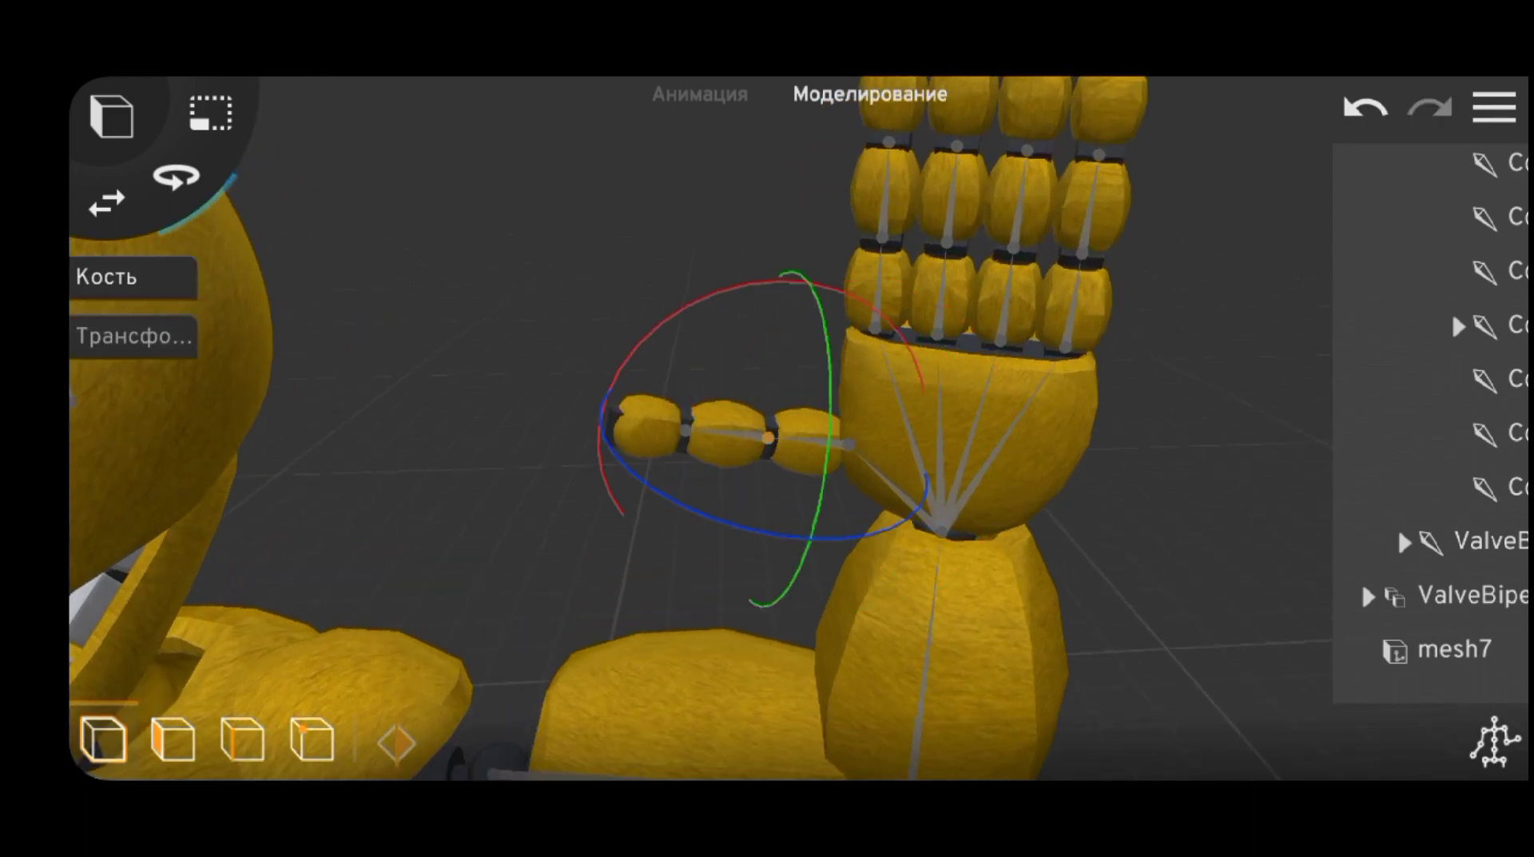
drag(703, 514, 743, 527)
click(416, 360)
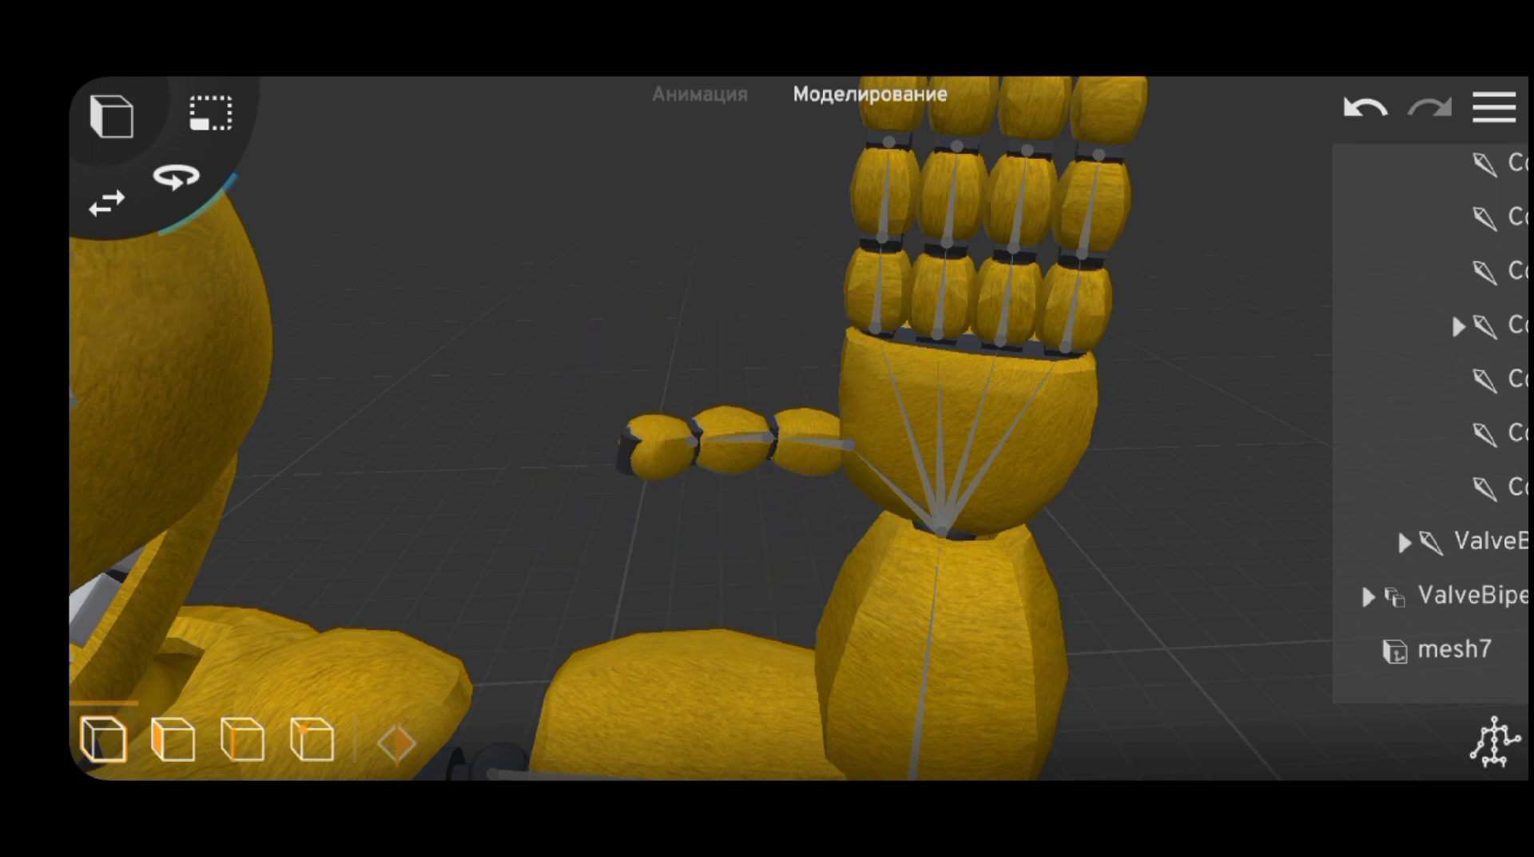
Curl the raised hand's index finger slightly forward by rotating its bones joint by joint
drag(876, 327, 773, 597)
drag(787, 436, 748, 432)
click(768, 489)
click(763, 393)
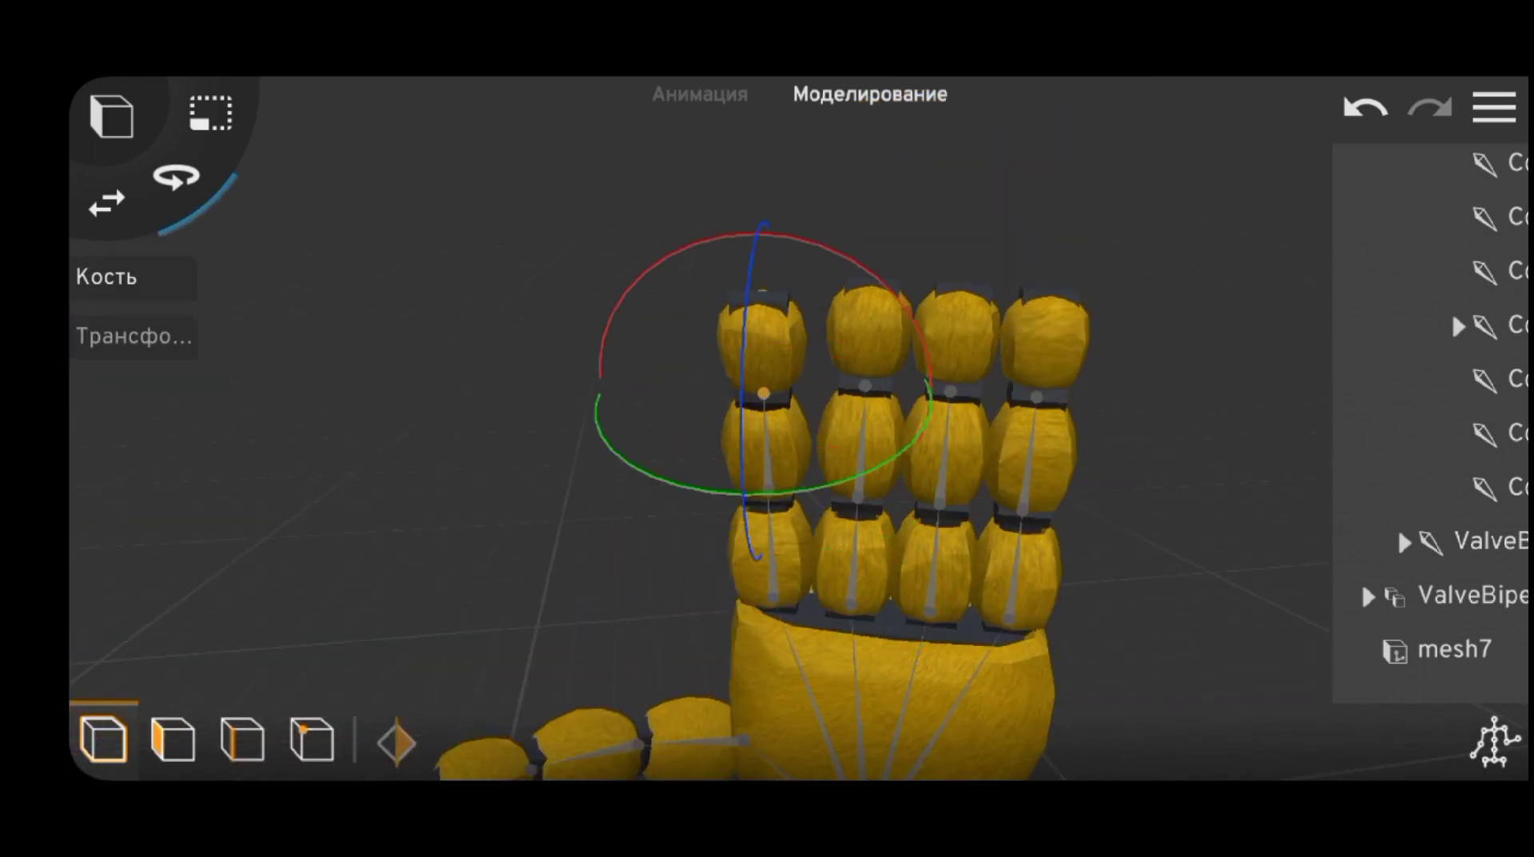
drag(744, 335, 743, 355)
Curl the raised hand's middle finger slightly forward by rotating its bones from the base joint upward
click(851, 605)
drag(860, 471, 855, 519)
drag(863, 424, 861, 454)
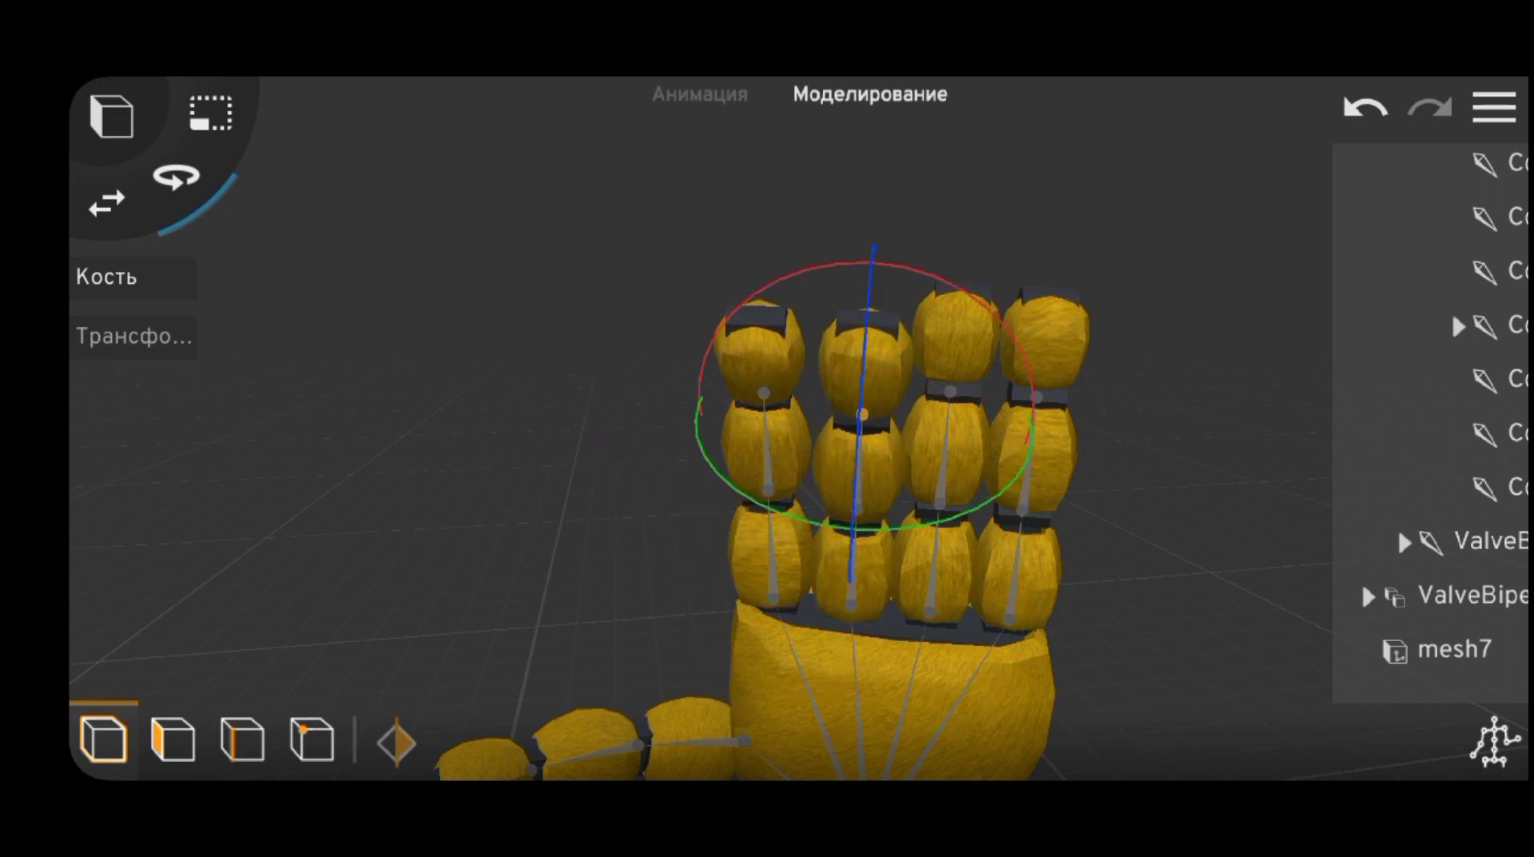
Curl the raised hand's ring finger slightly forward by rotating its base, middle and tip bones
scroll(799, 428, down, 5)
drag(479, 335, 656, 360)
scroll(799, 428, up, 2)
scroll(831, 384, up, 5)
drag(560, 400, 719, 407)
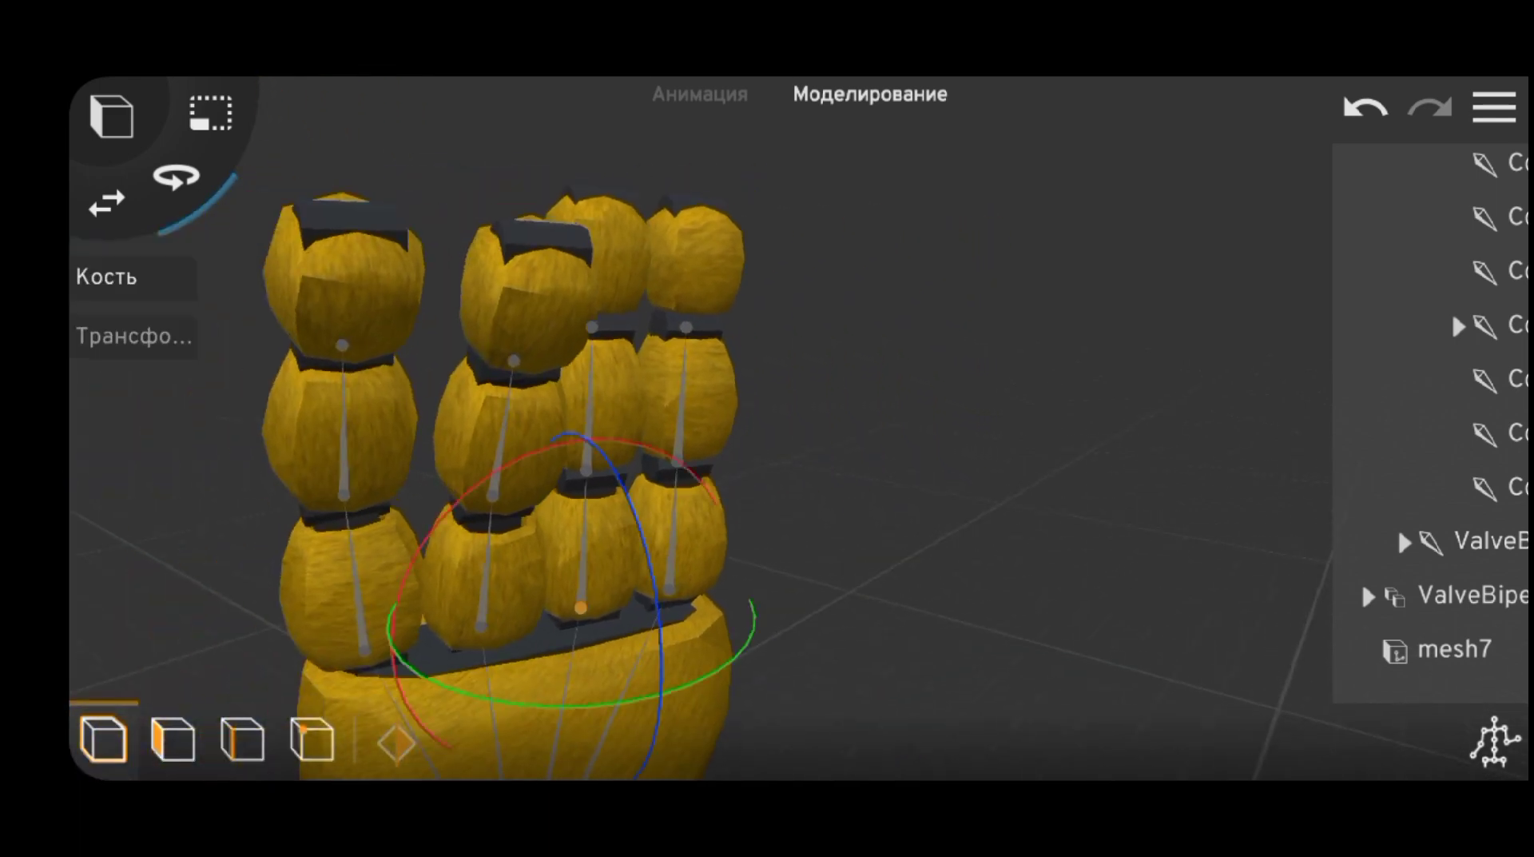
drag(623, 487, 637, 516)
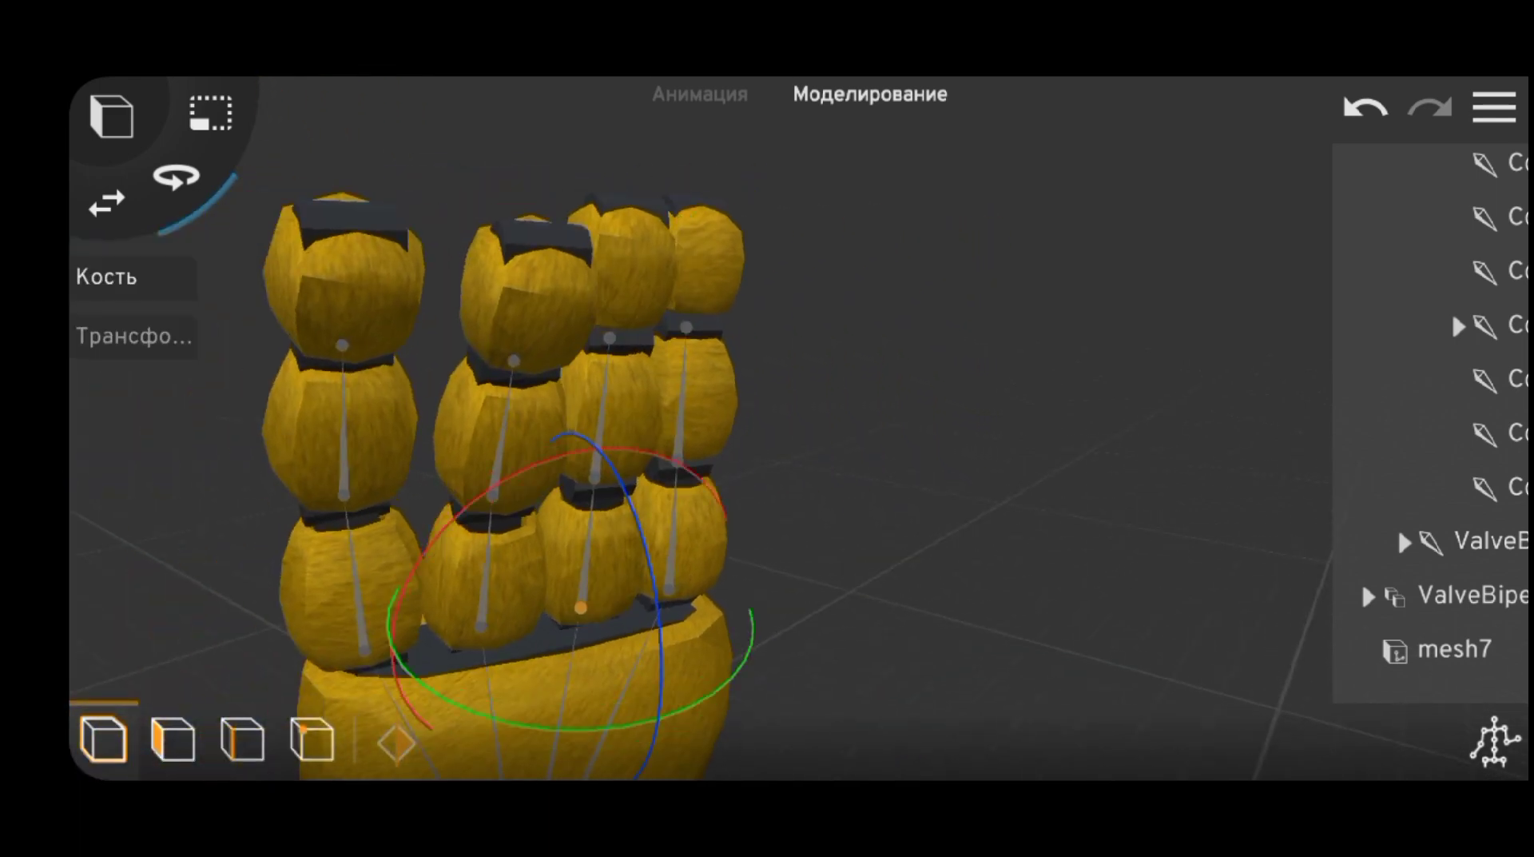
click(595, 477)
drag(639, 359, 663, 411)
click(624, 354)
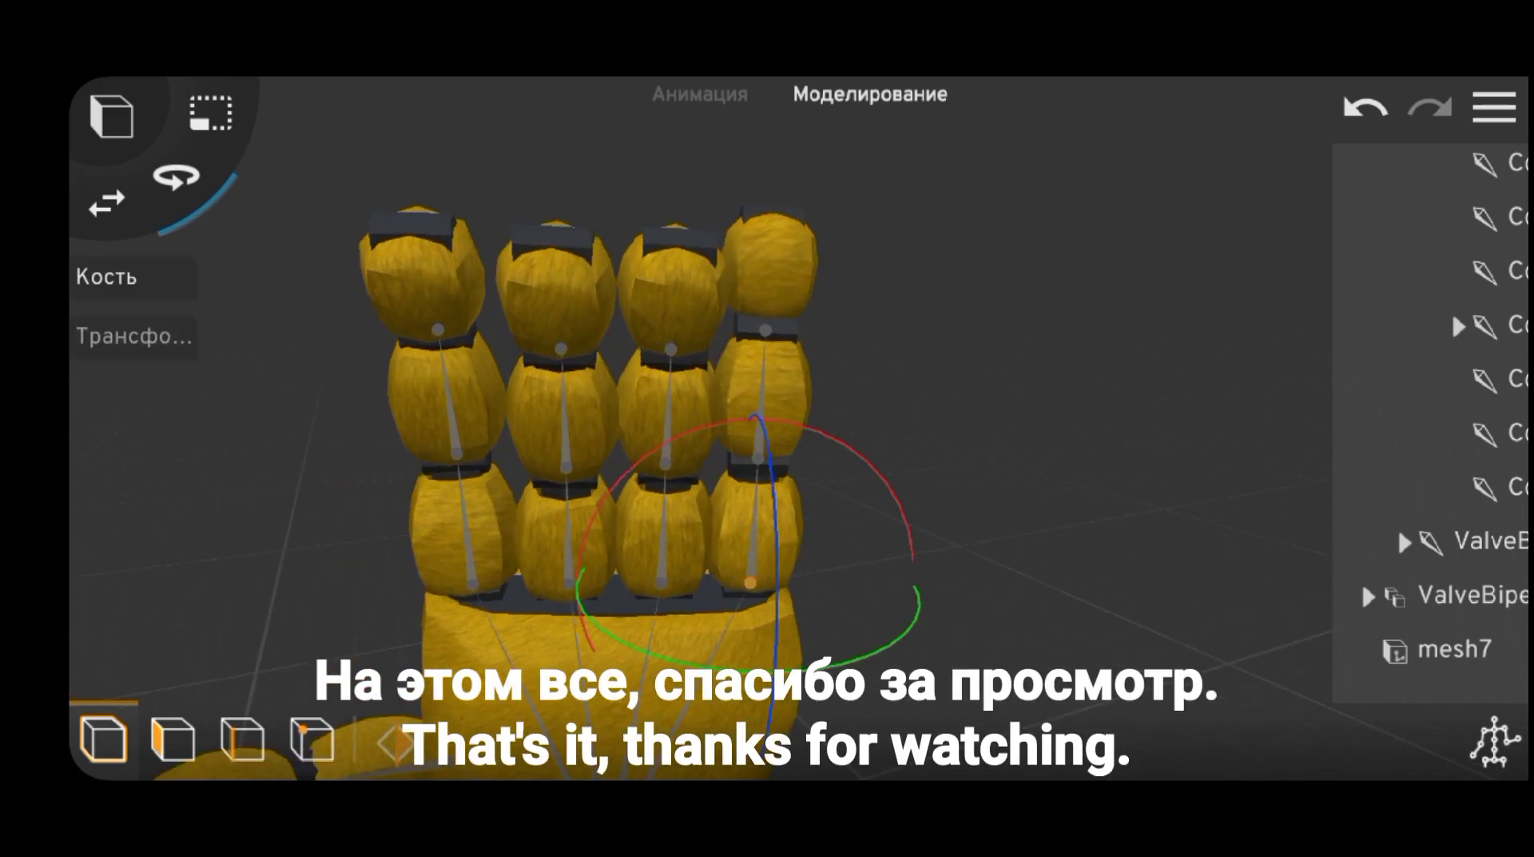
Curl the raised hand's little finger to match the others by rotating its three bones, and deselect the bone
drag(768, 448, 776, 512)
click(762, 473)
drag(782, 359, 790, 415)
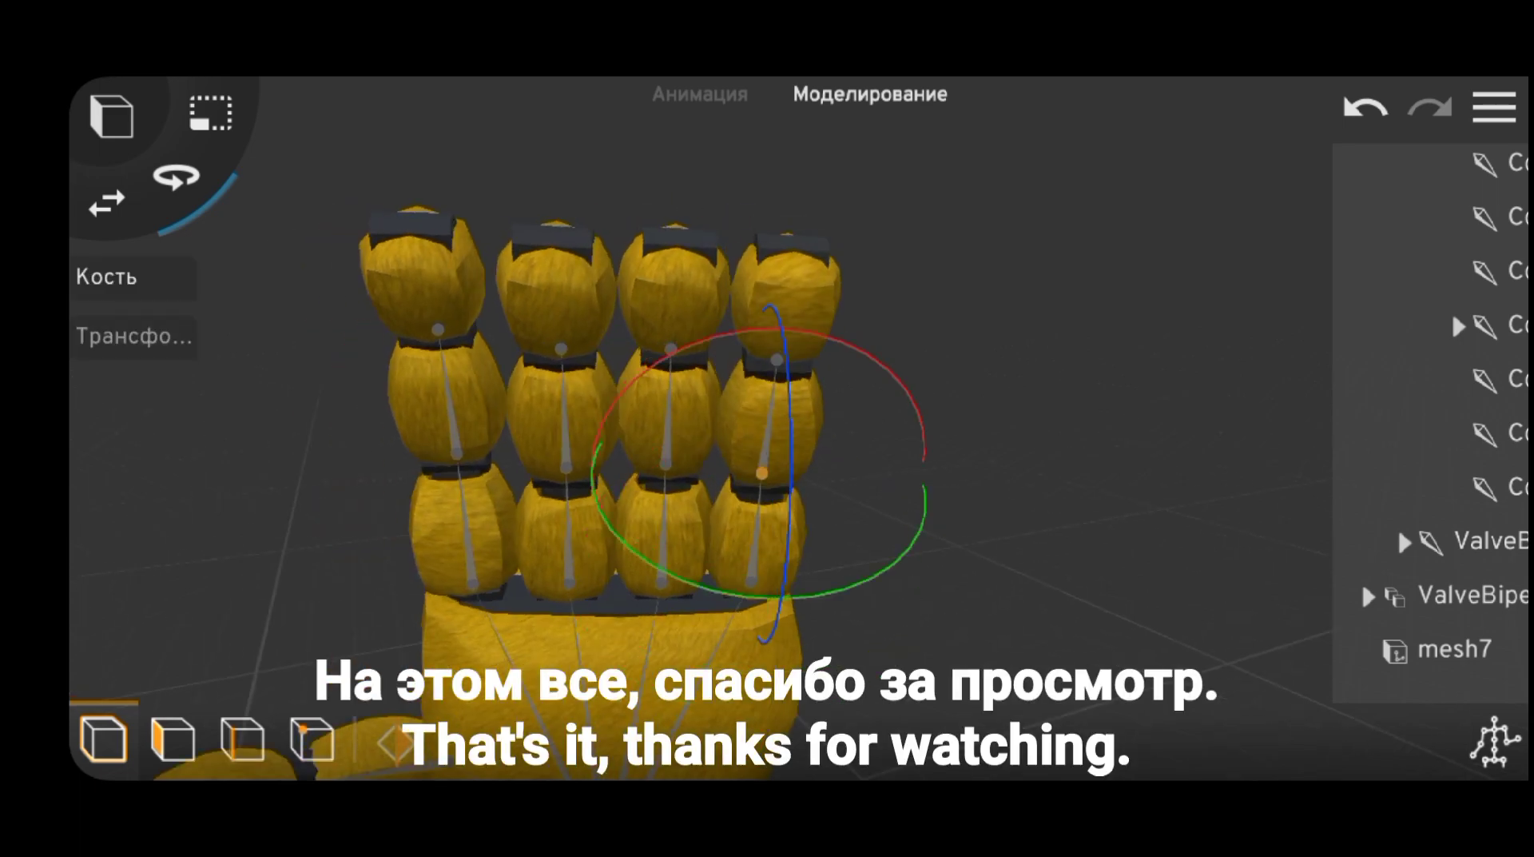
click(776, 360)
drag(803, 255, 808, 319)
key(Escape)
scroll(767, 429, down, 5)
drag(1039, 431, 918, 431)
scroll(767, 428, down, 6)
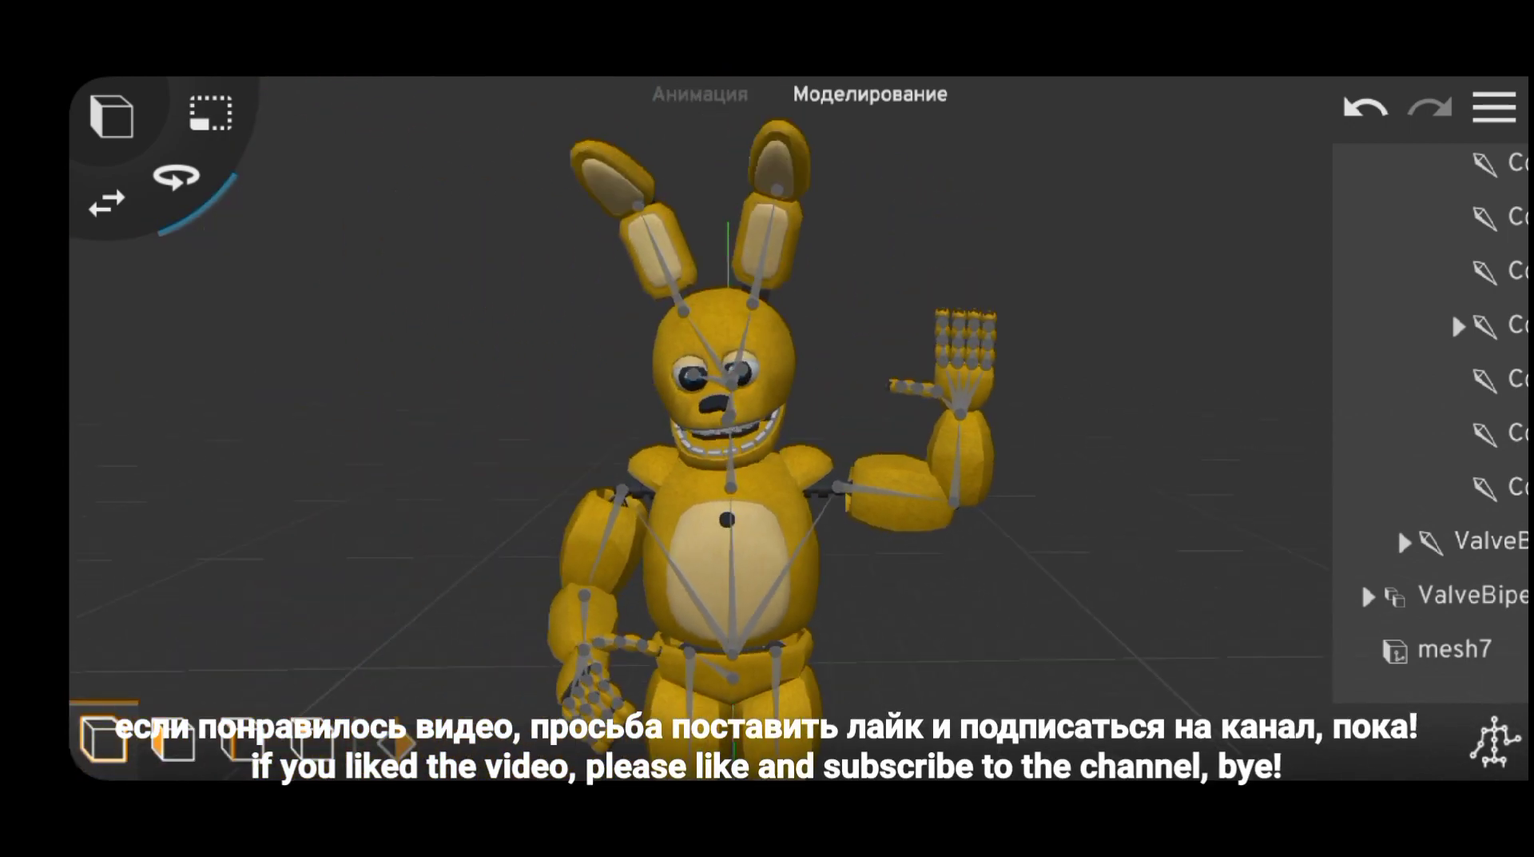
scroll(767, 428, down, 4)
middle_drag(767, 479, 791, 267)
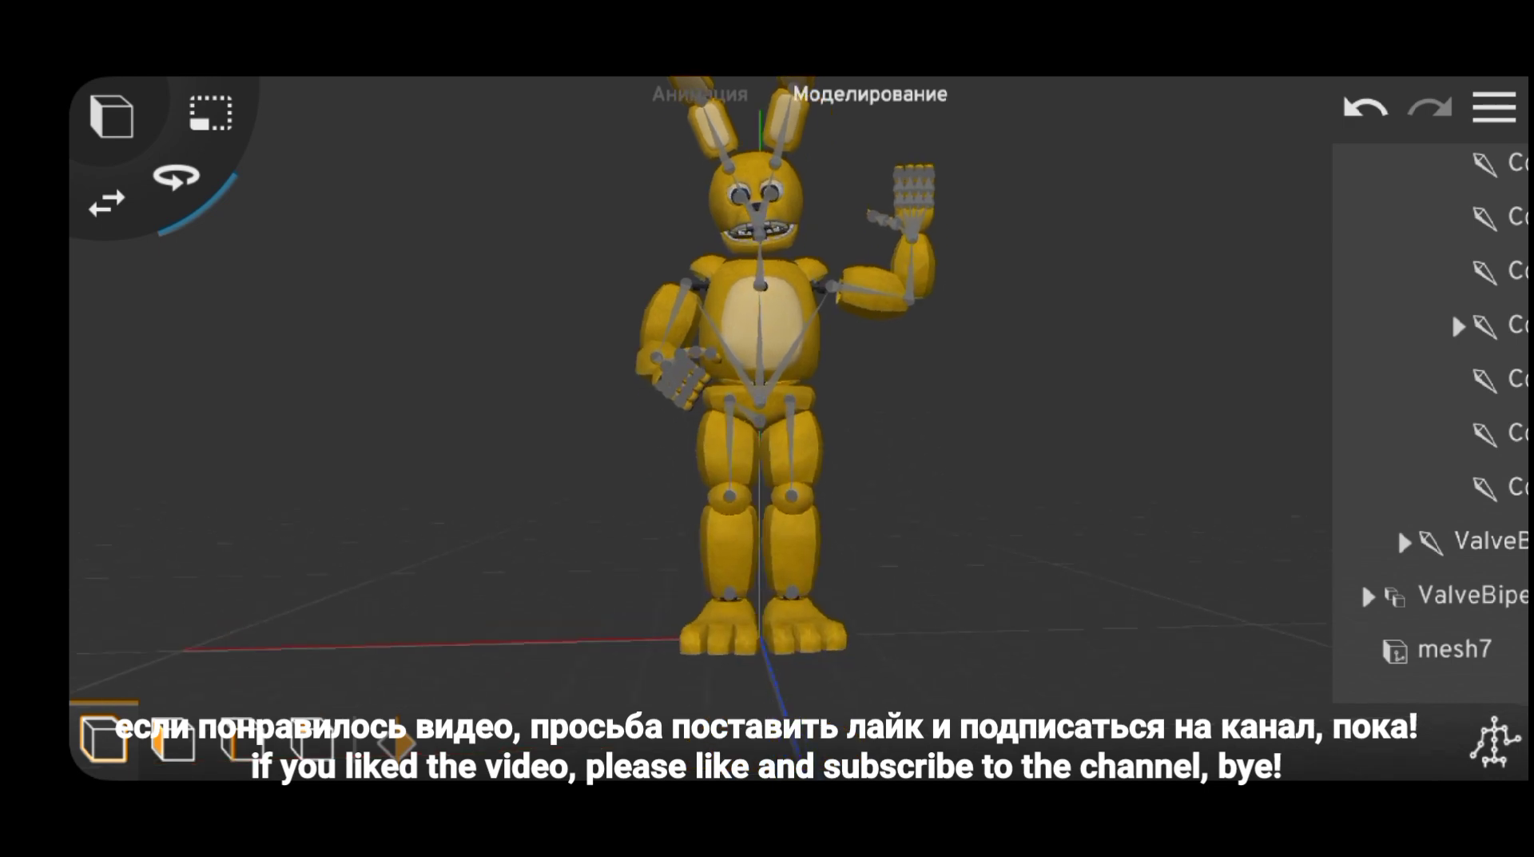
scroll(767, 428, up, 3)
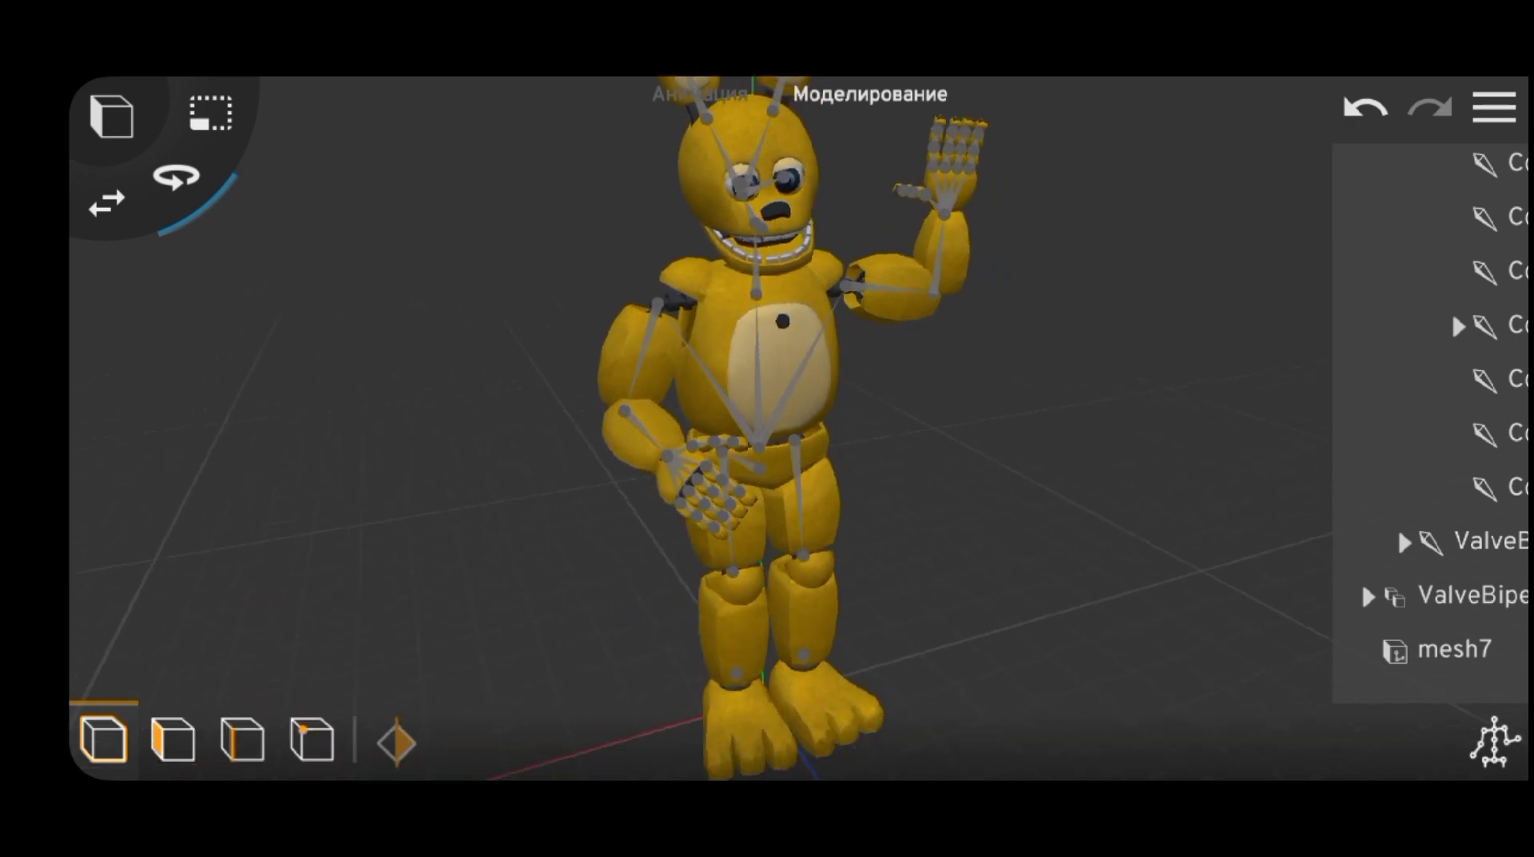